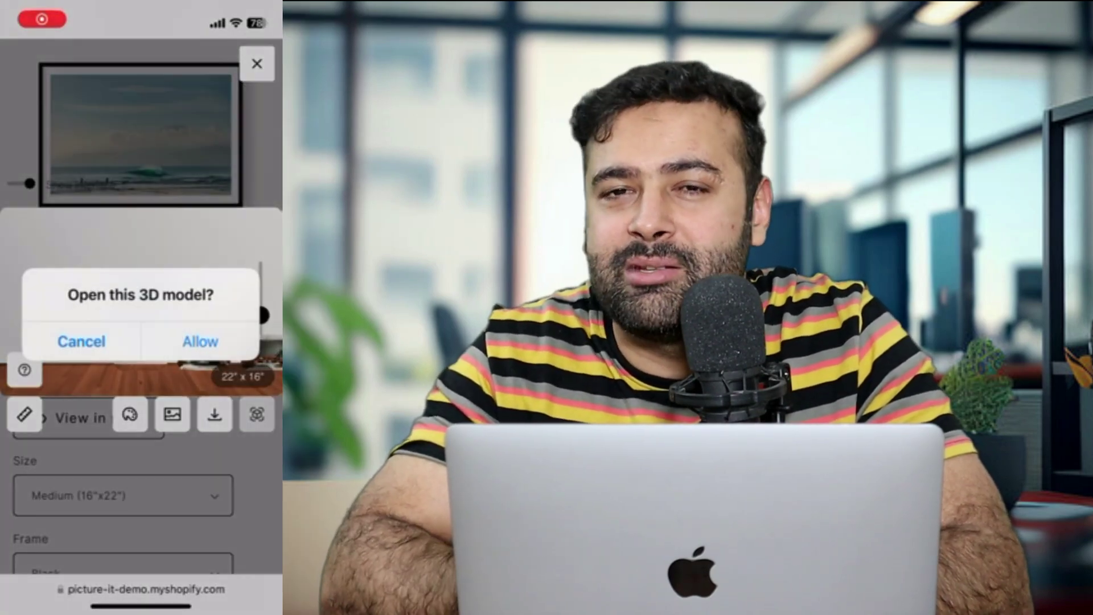
Allow the framed artwork's 3D model to open in AR, and switch to the Object view.
left_click(207, 344)
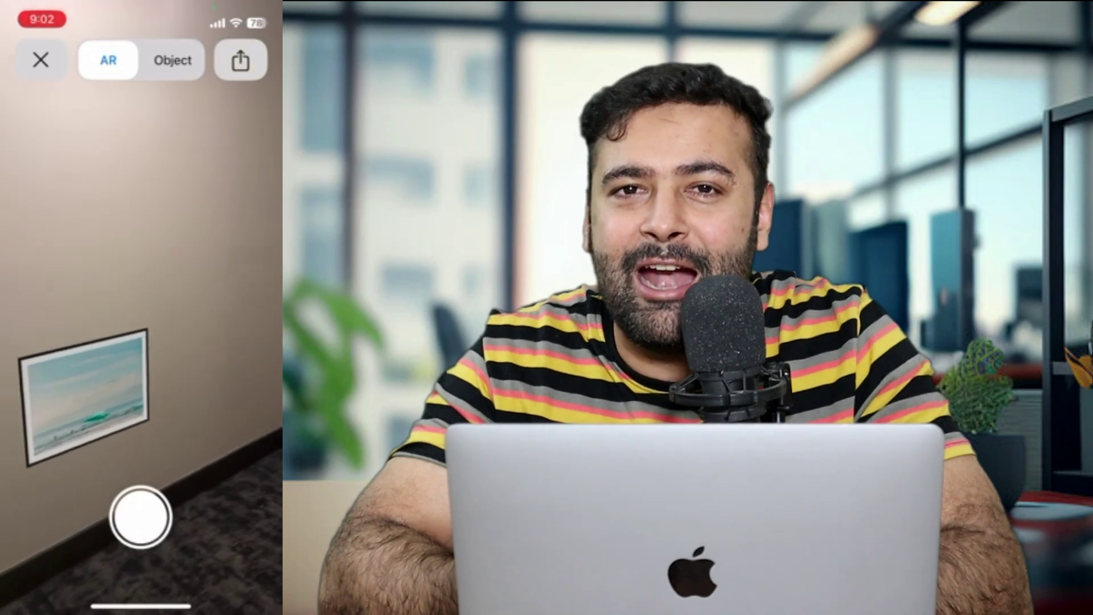
left_click(173, 60)
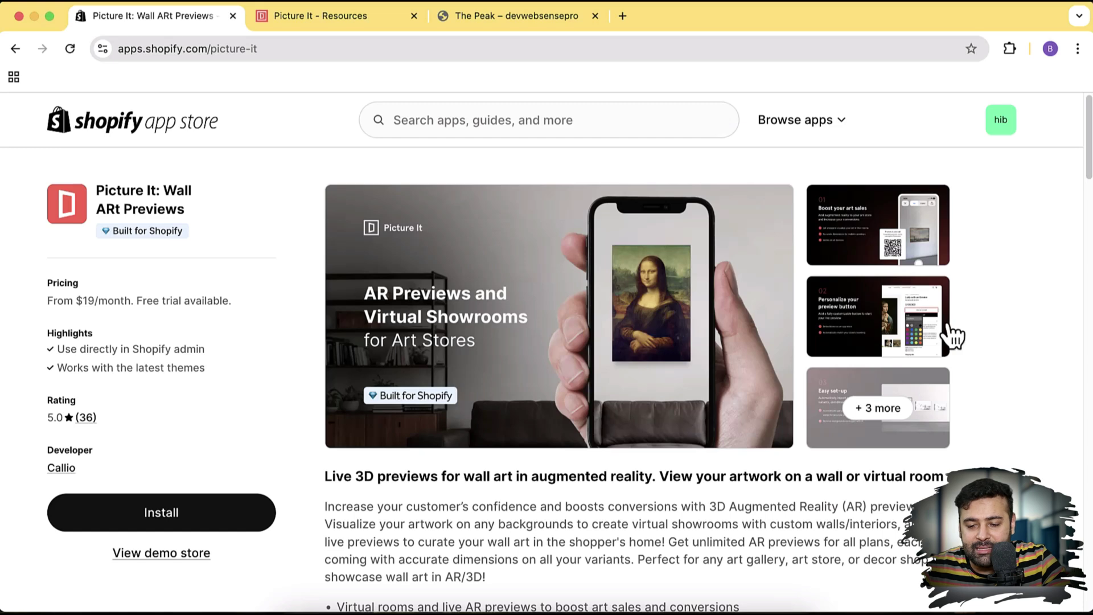
Open the demo store from the Picture It app listing in a new tab and switch to it.
scroll(977, 271, "down", 1)
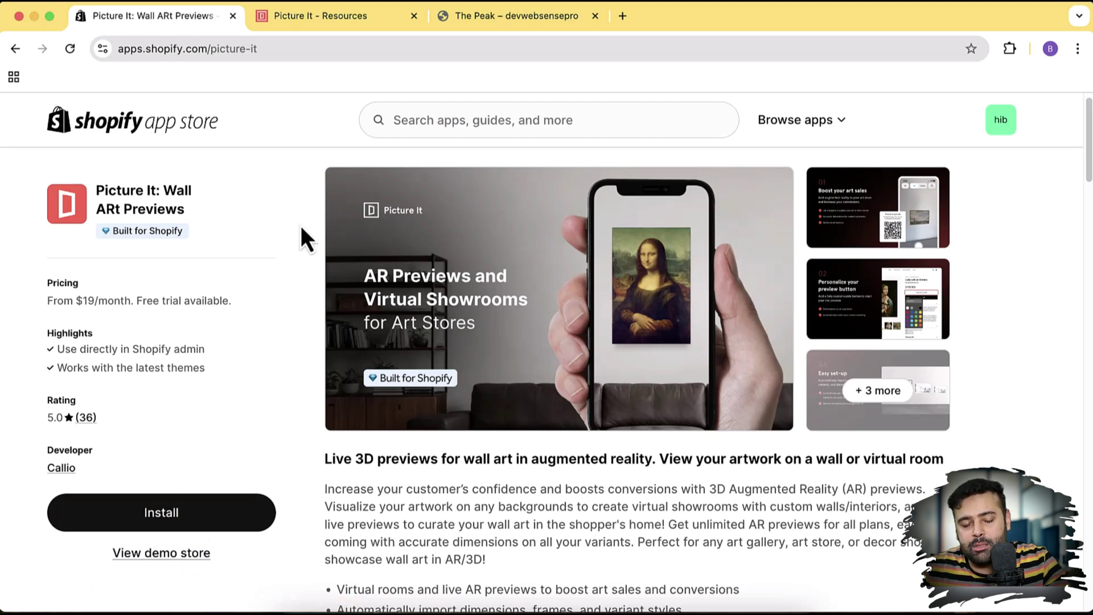
left_click(194, 558, "super")
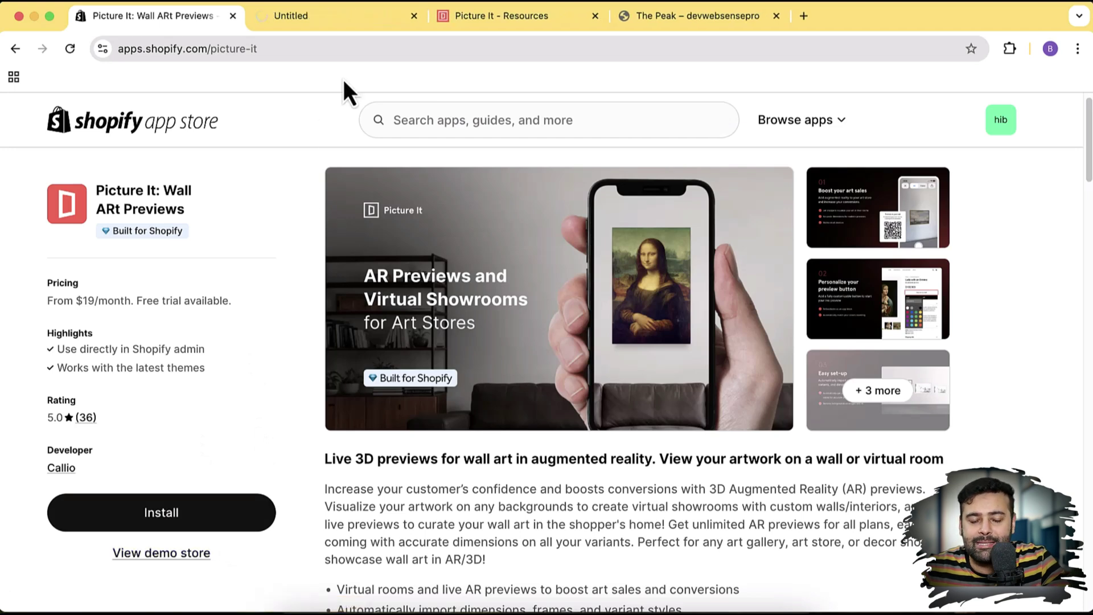
left_click(379, 17)
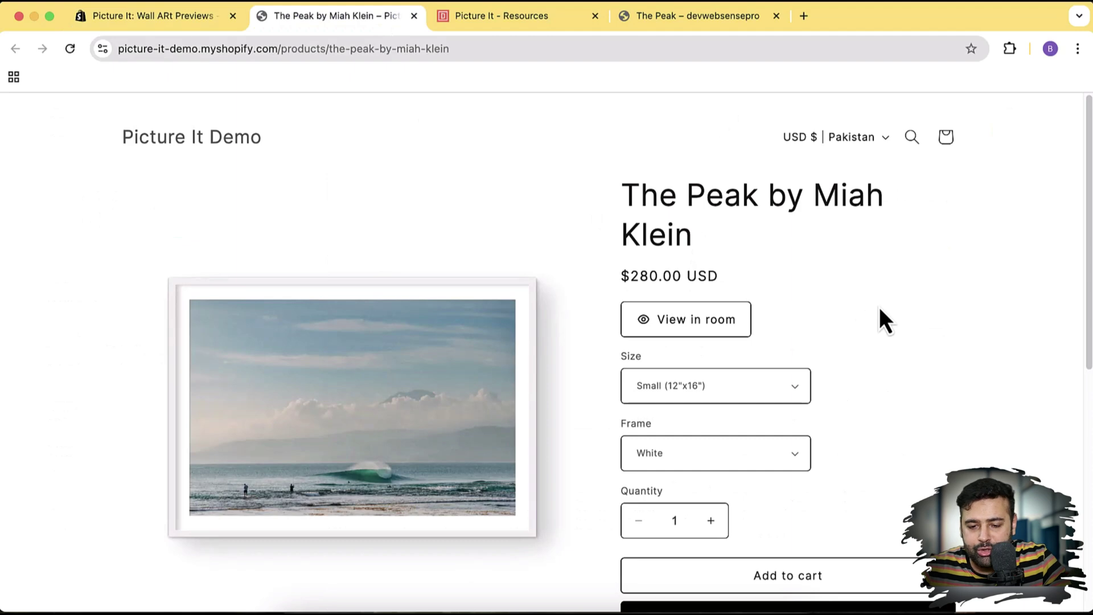
Look over the demo artwork's product page and open its View in room preview.
scroll(848, 236, "down", 3)
scroll(849, 236, "up", 2)
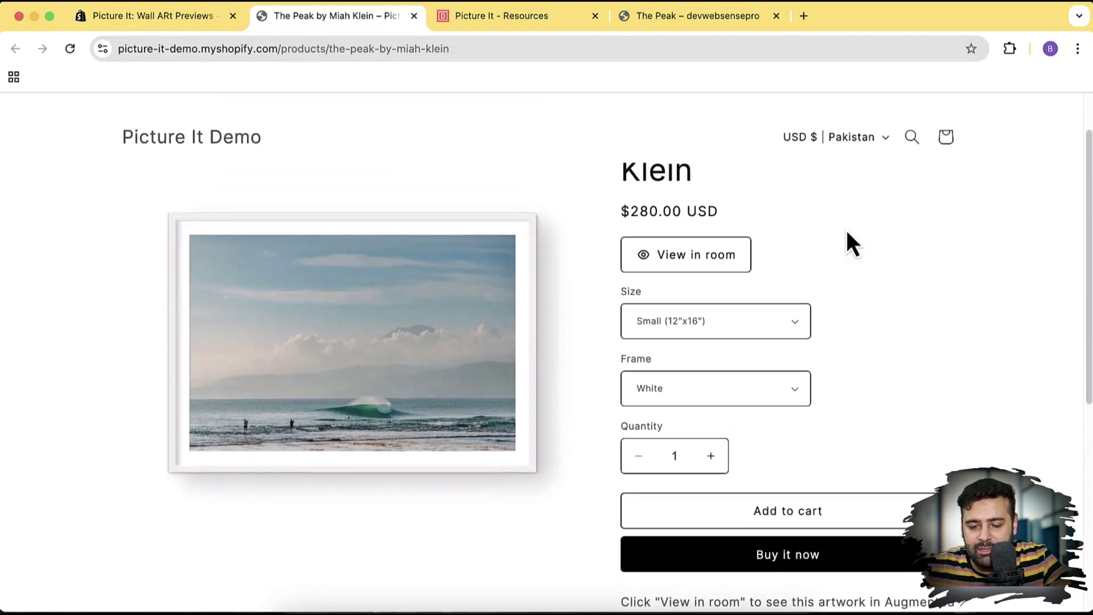
scroll(847, 233, "up", 2)
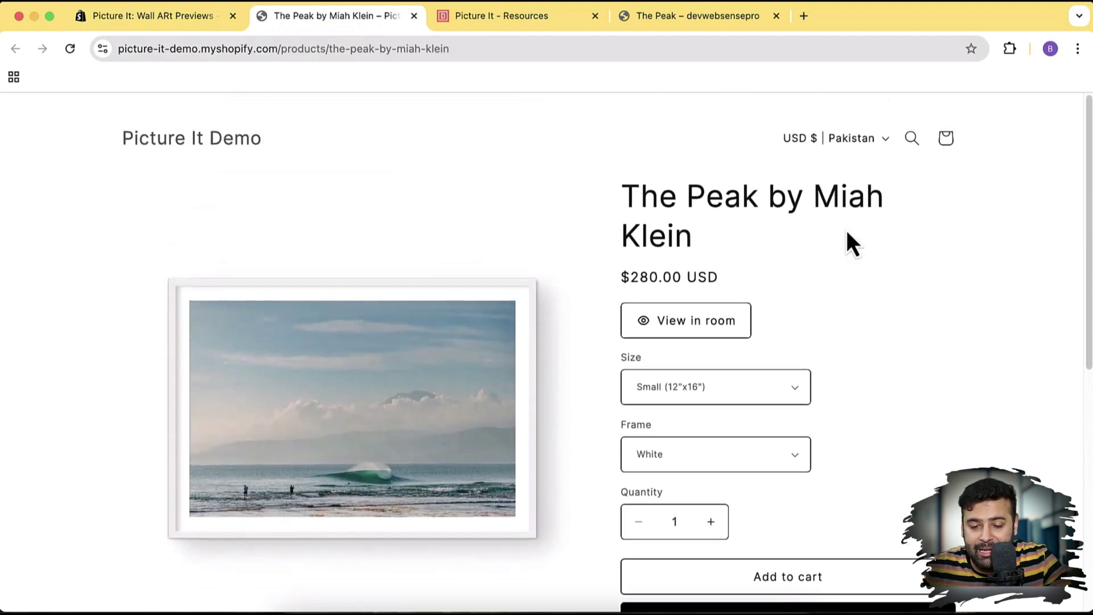
left_click(735, 327)
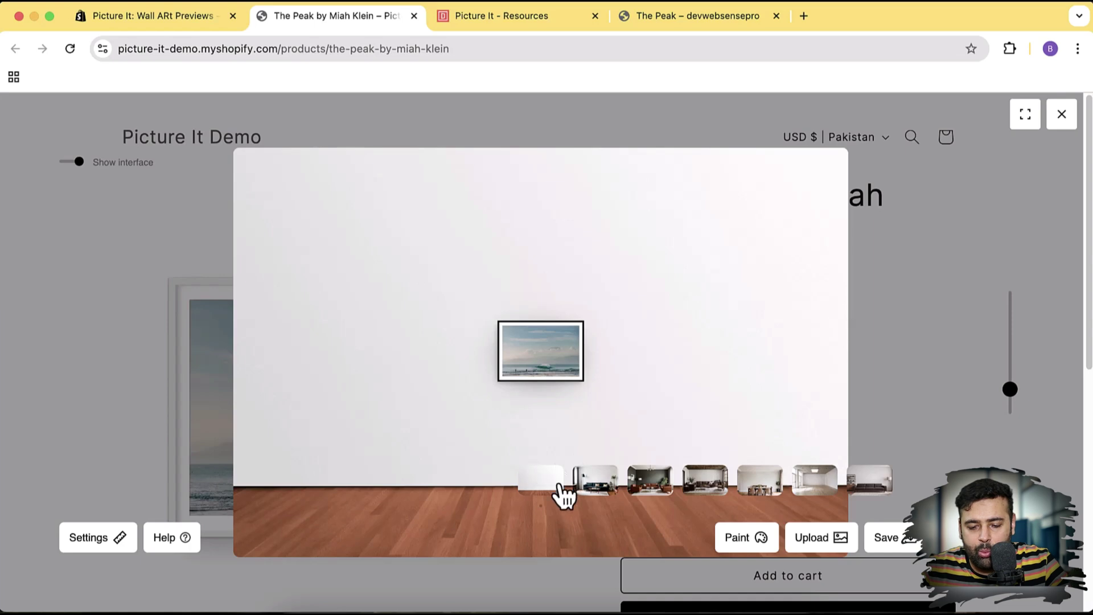
Switch the virtual room to the dark green one with brown leather sofas, and move the artwork higher on the back wall.
left_click(597, 484)
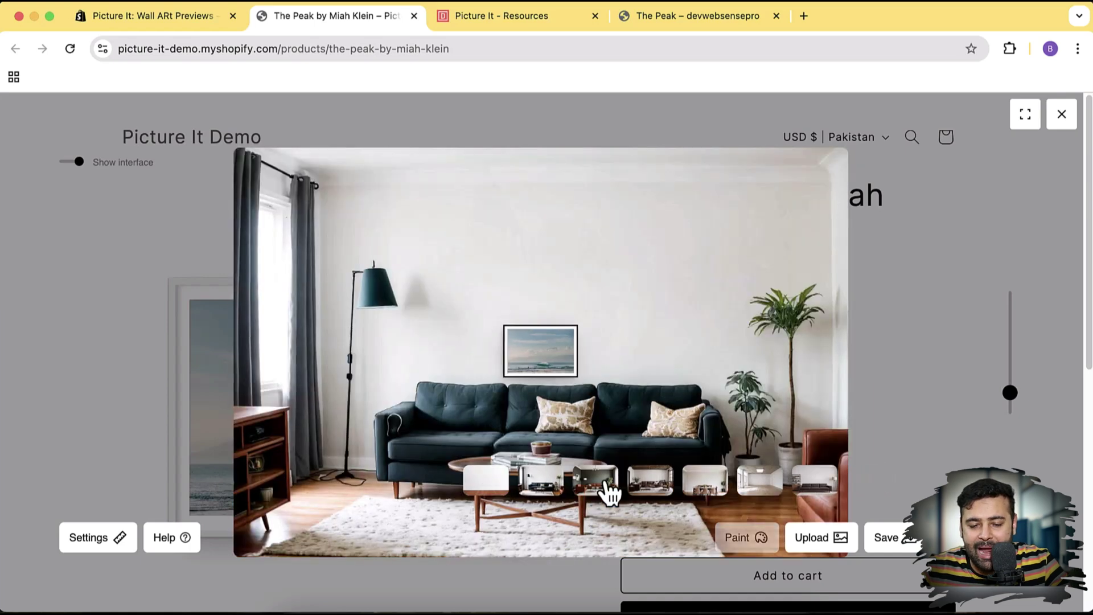
left_click(607, 487)
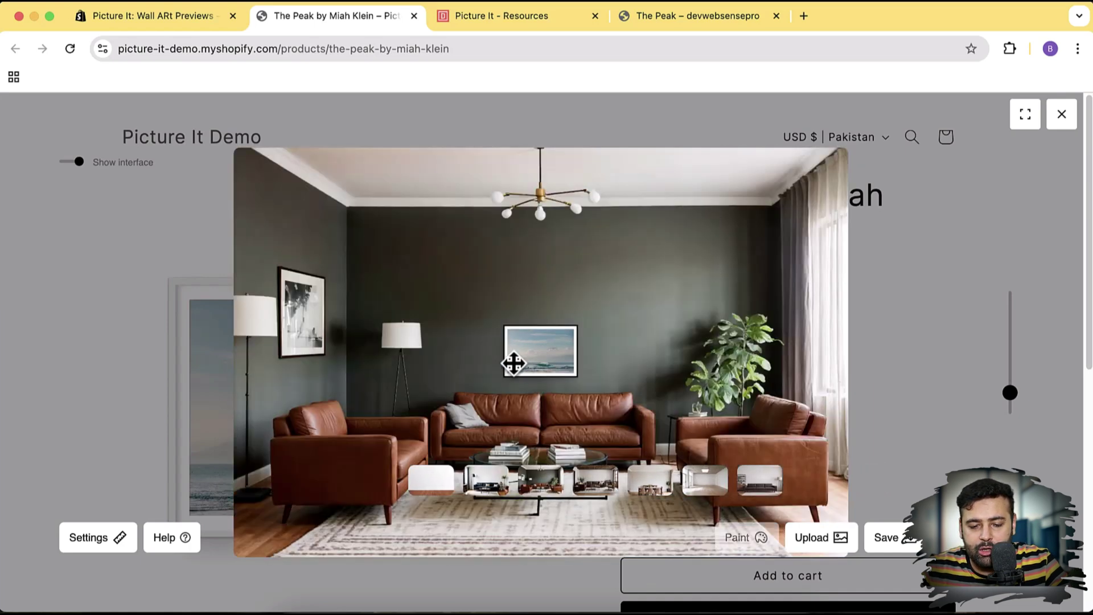
left_click_drag(546, 361, 582, 299)
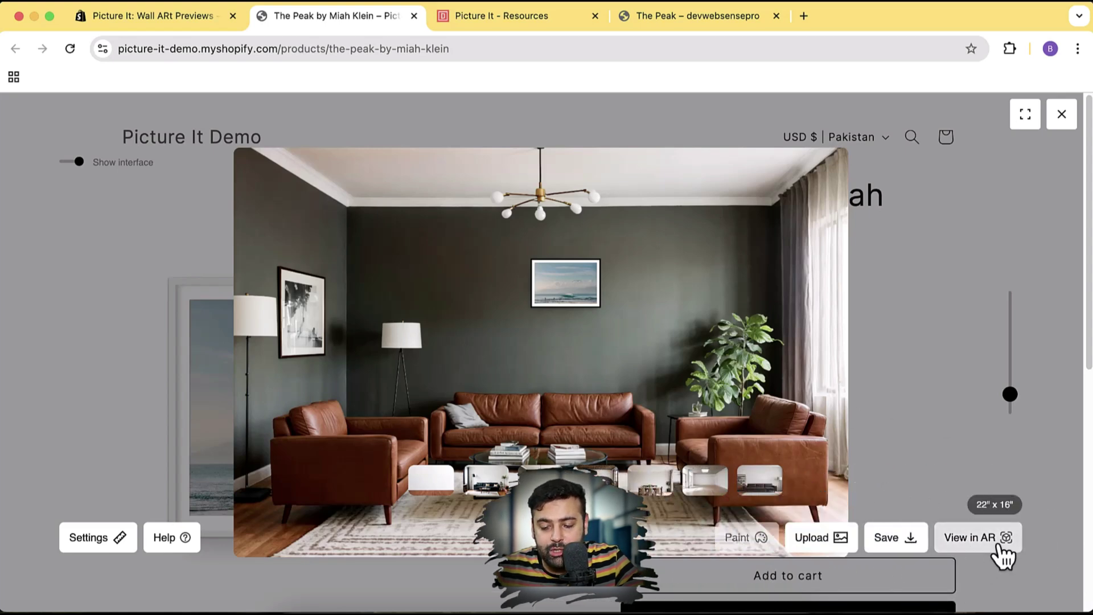
Show the QR code for viewing the artwork in AR, and dismiss it.
left_click(1002, 555)
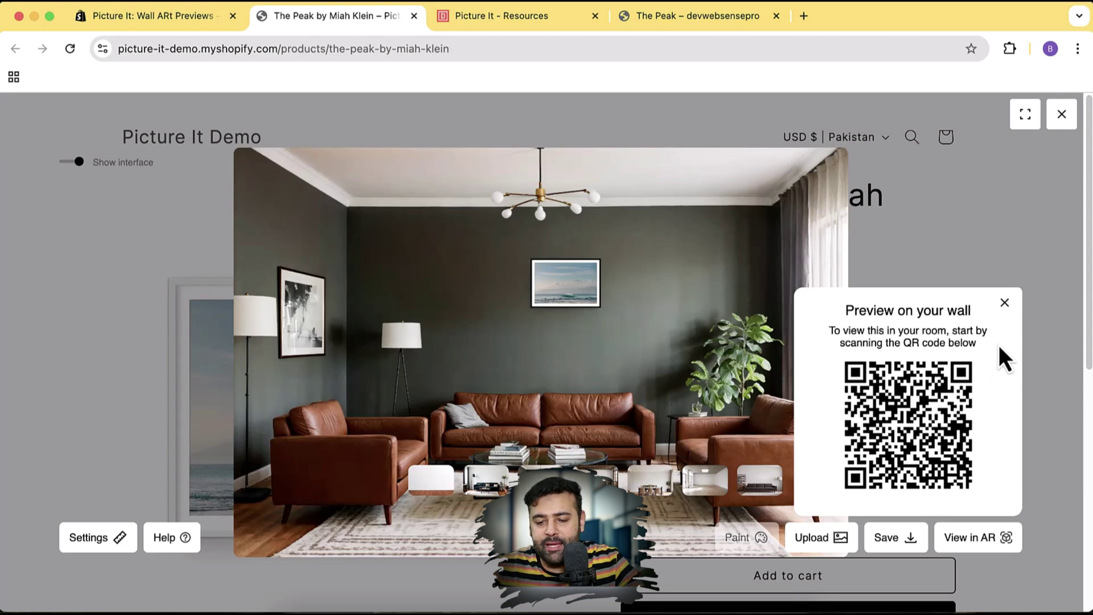
left_click(1005, 304)
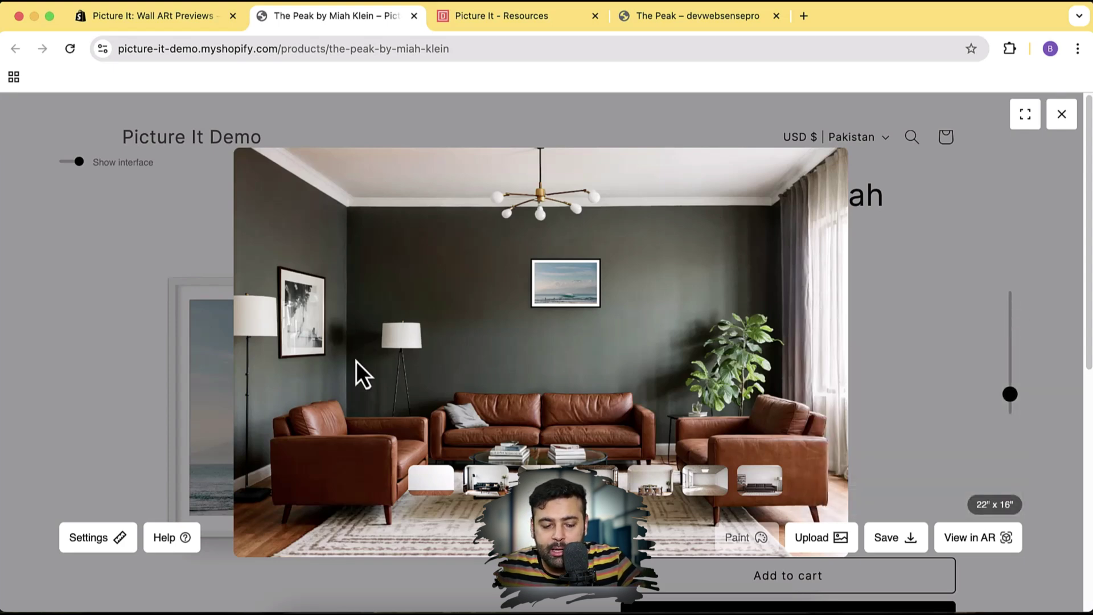
Set the artwork's angle to -21 and move it onto the side wall above the framed black-and-white picture.
left_click(103, 538)
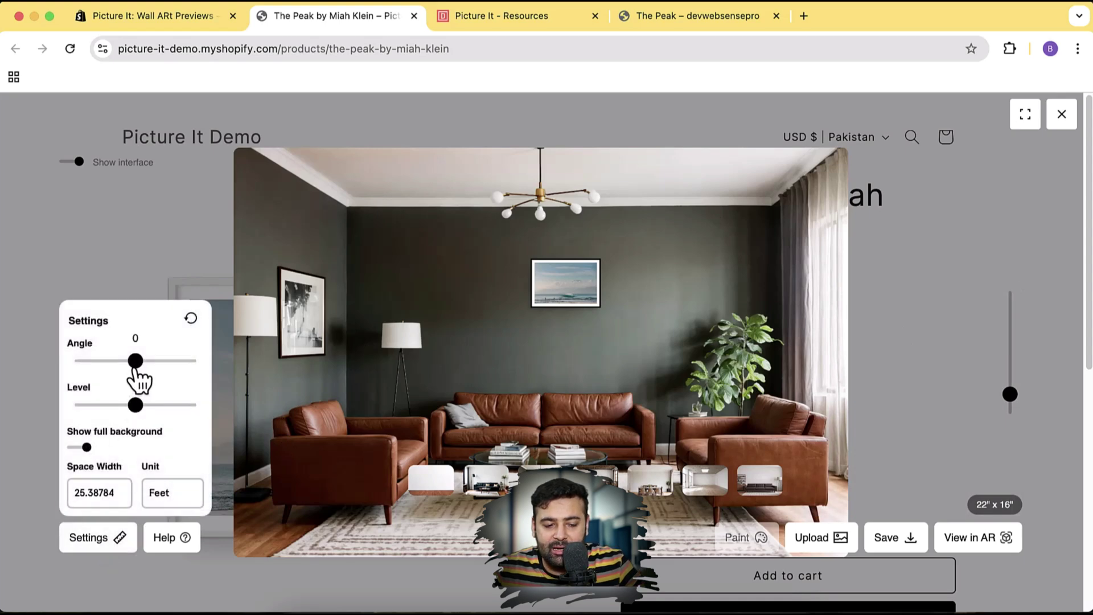
left_click_drag(135, 367, 119, 365)
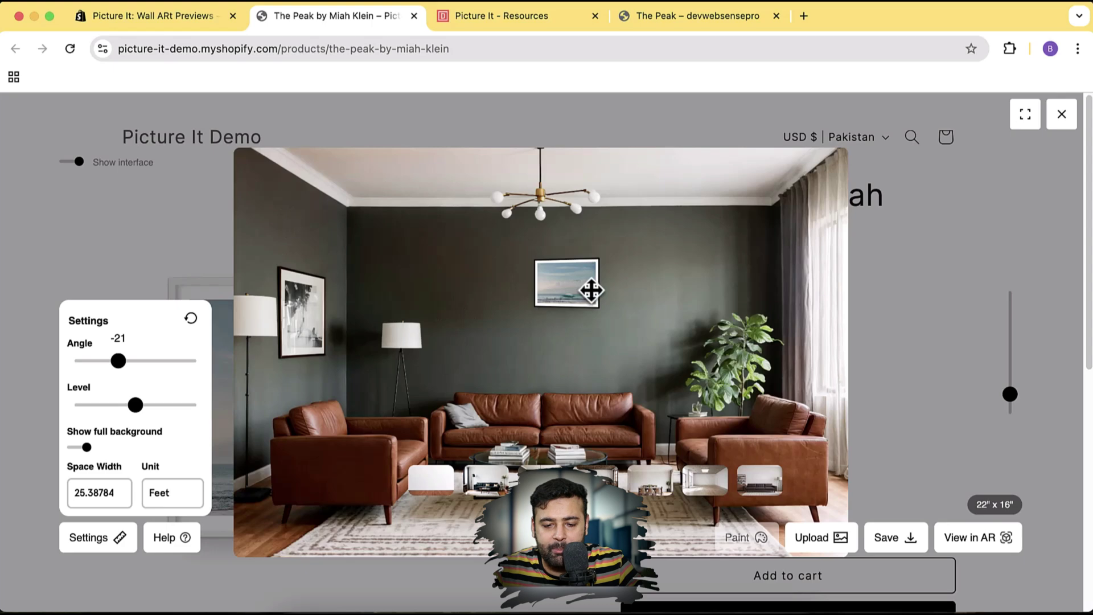
left_click_drag(590, 290, 316, 233)
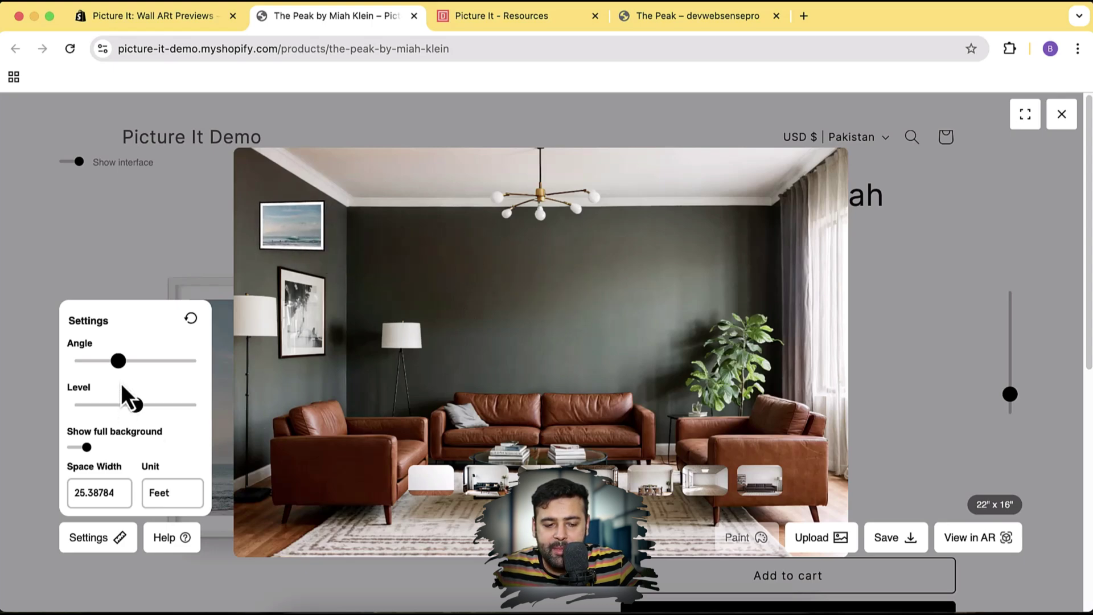
Turn the artwork's angle in the positive direction, raise its level to the maximum, and adjust its position on the side wall.
left_click_drag(118, 361, 159, 365)
left_click_drag(136, 406, 199, 405)
left_click_drag(294, 235, 300, 239)
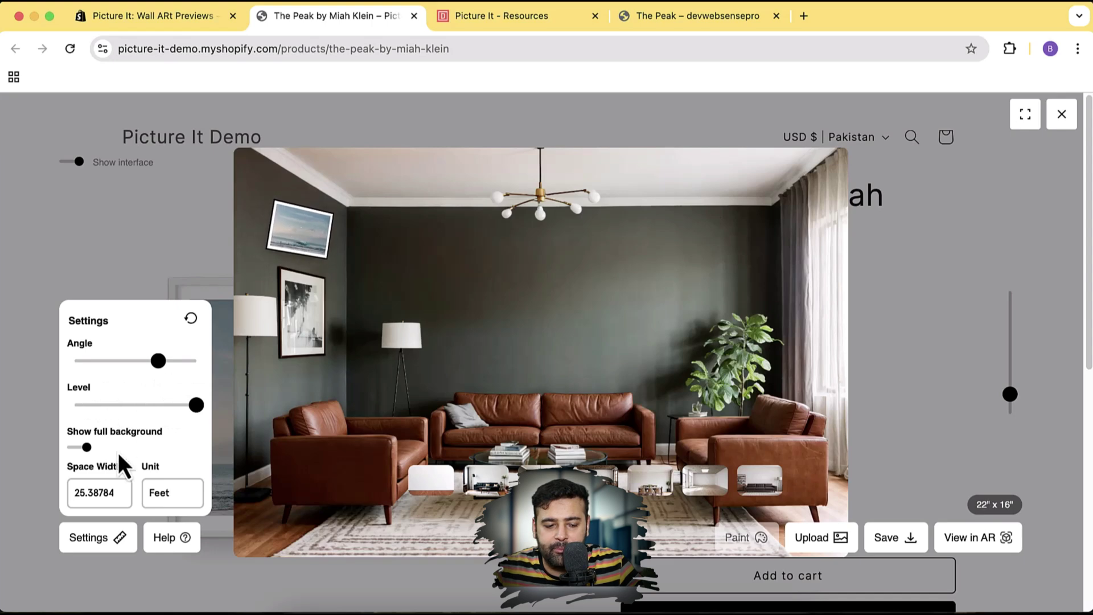
Set the space width to 26 feet, nudge the artwork slightly left on the side wall, and close the room preview.
left_click(173, 496)
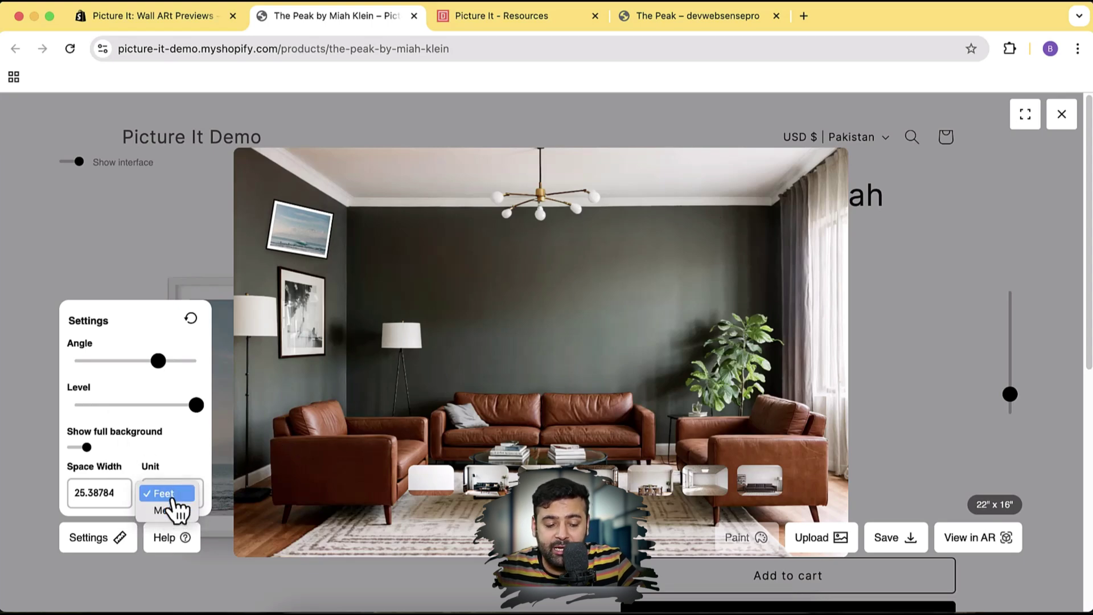
left_click(160, 466)
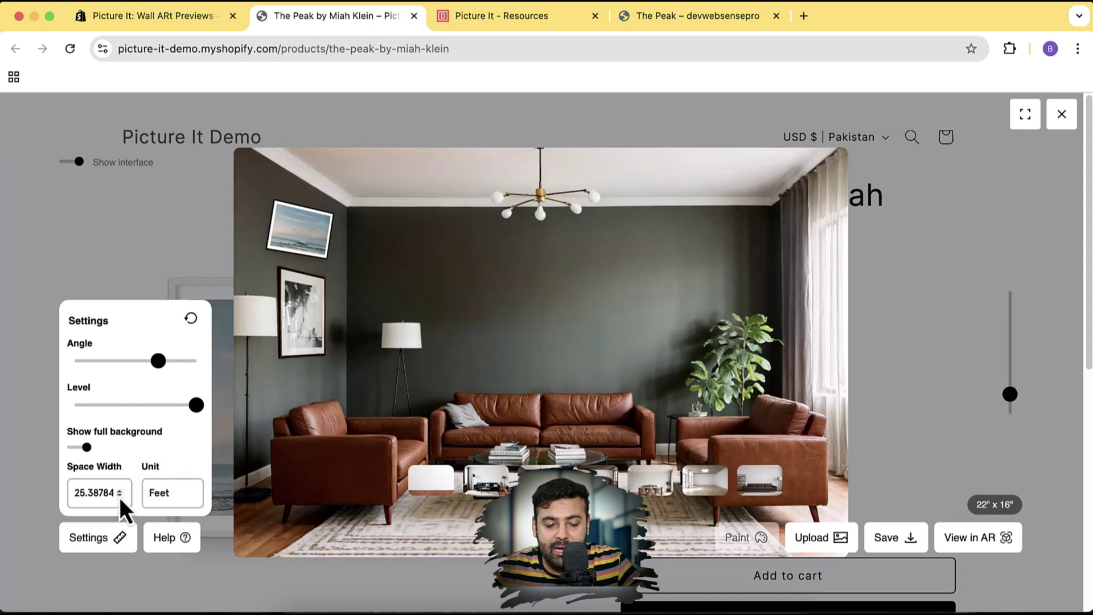
key("BackSpace")
key("BackSpace")
key("BackSpace")
key("BackSpace")
key("BackSpace")
key("BackSpace")
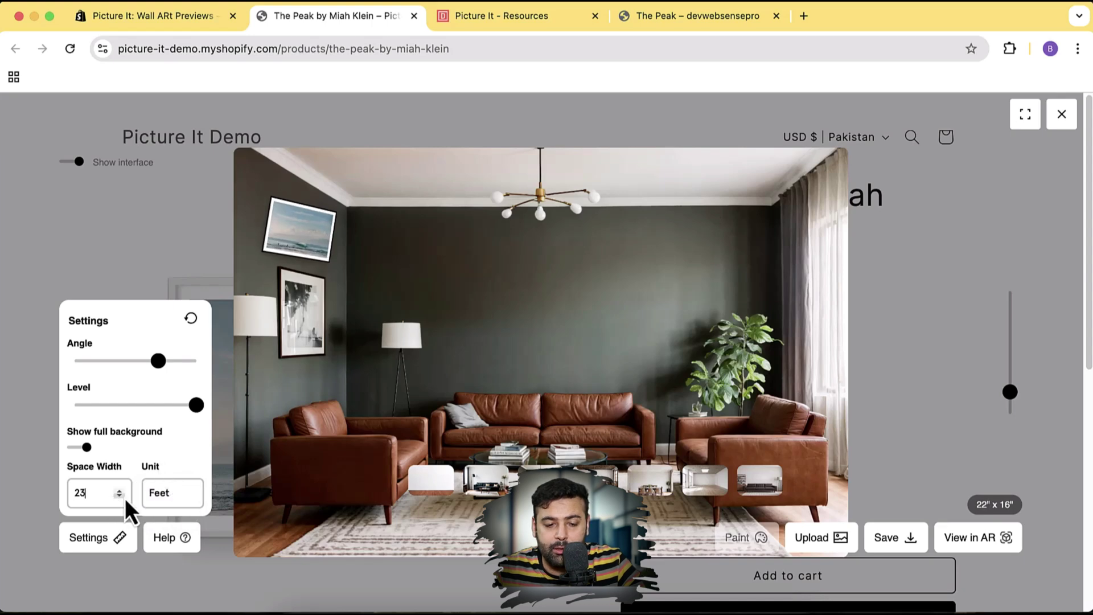
key("BackSpace")
type("4")
key("BackSpace")
type("6")
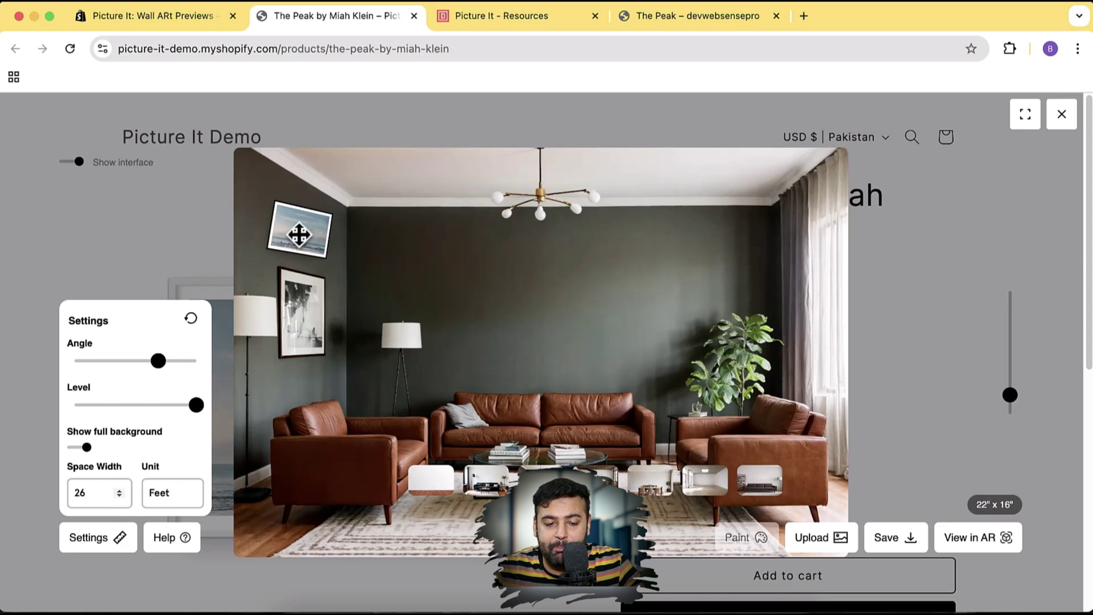
left_click_drag(300, 234, 288, 235)
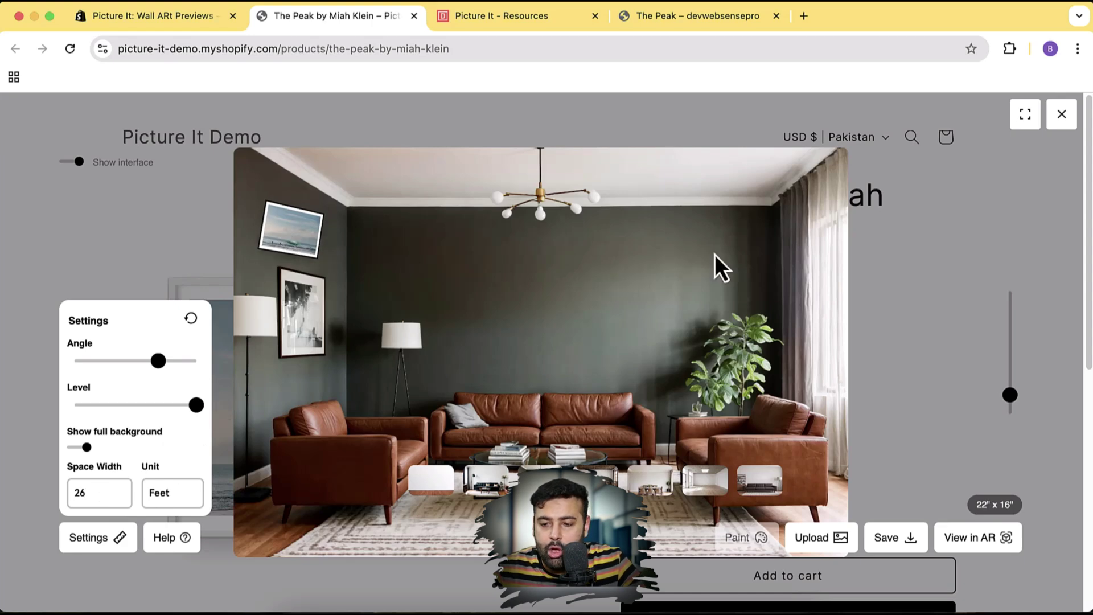
left_click(1062, 117)
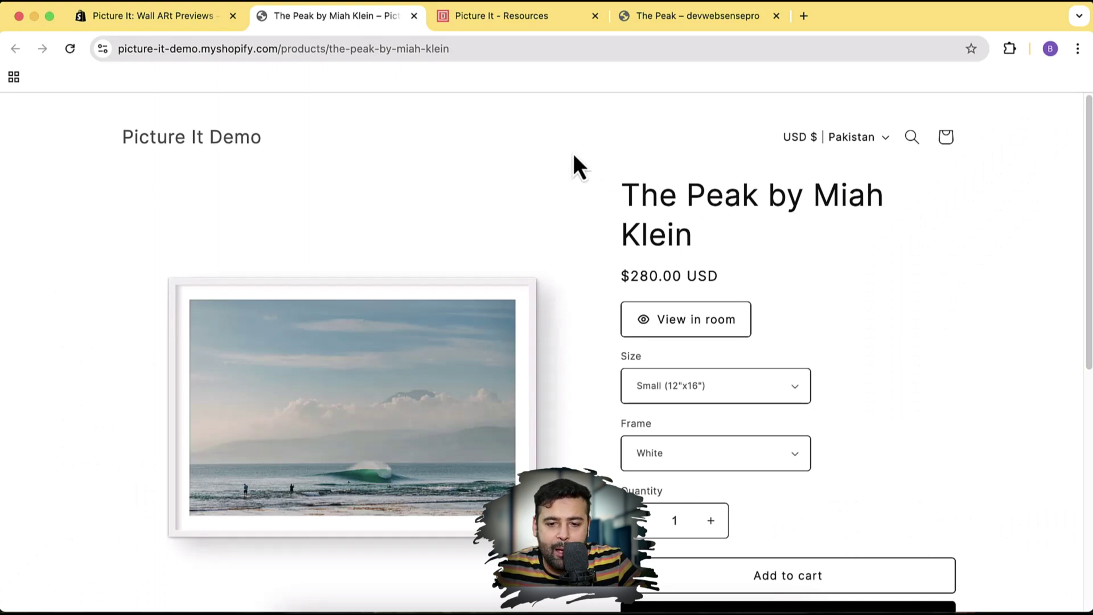
Preview The Peak from the devwebsensepro store's product page in the empty room with the wooden ceiling, and close the preview.
left_click(682, 17)
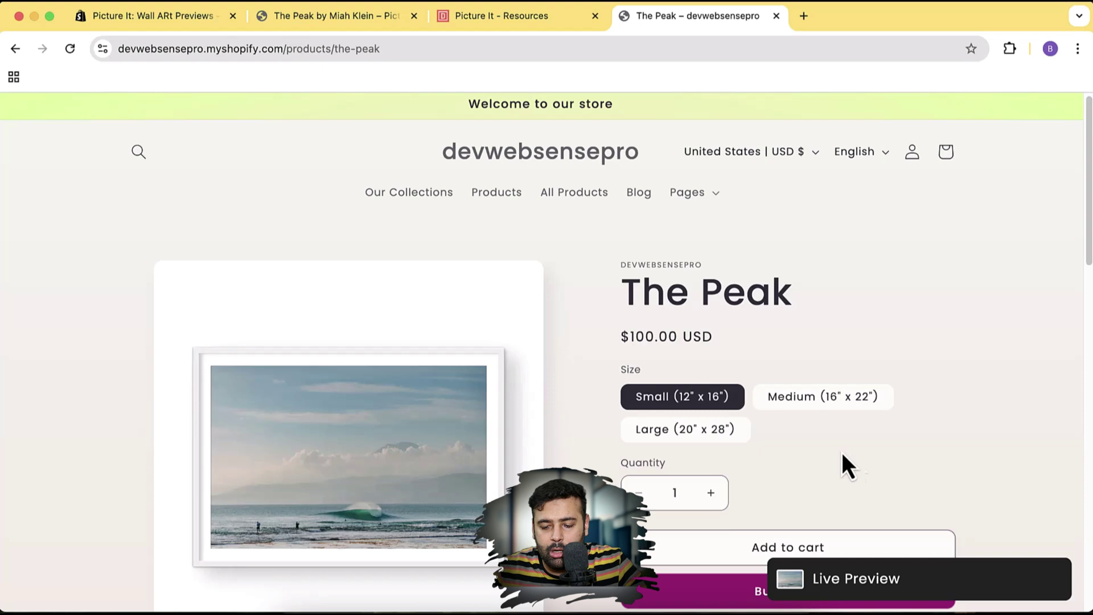
left_click(859, 593)
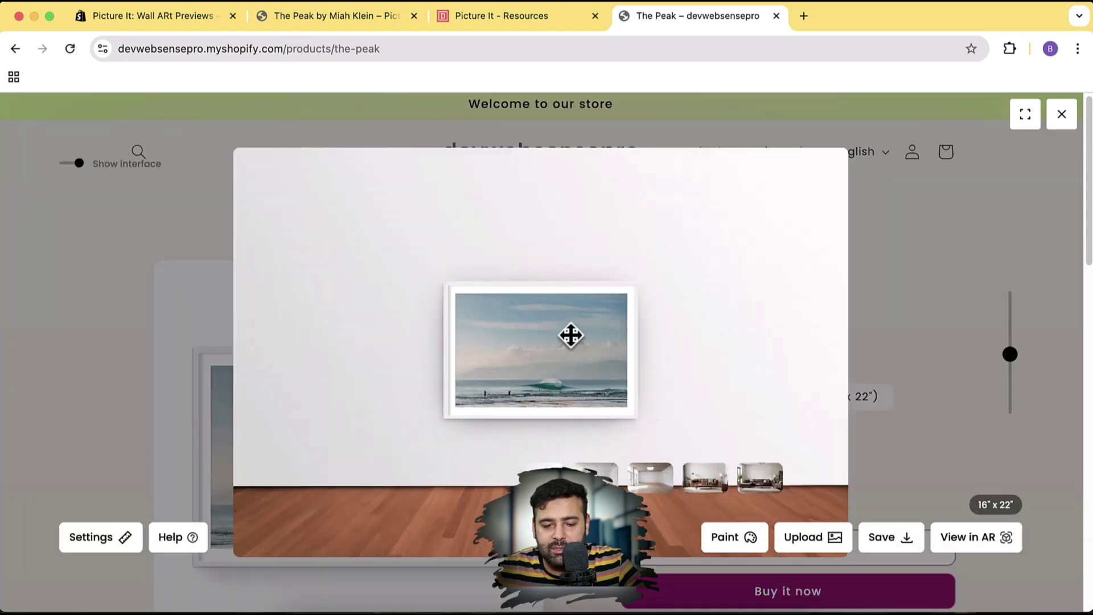
left_click_drag(571, 336, 553, 349)
left_click(640, 481)
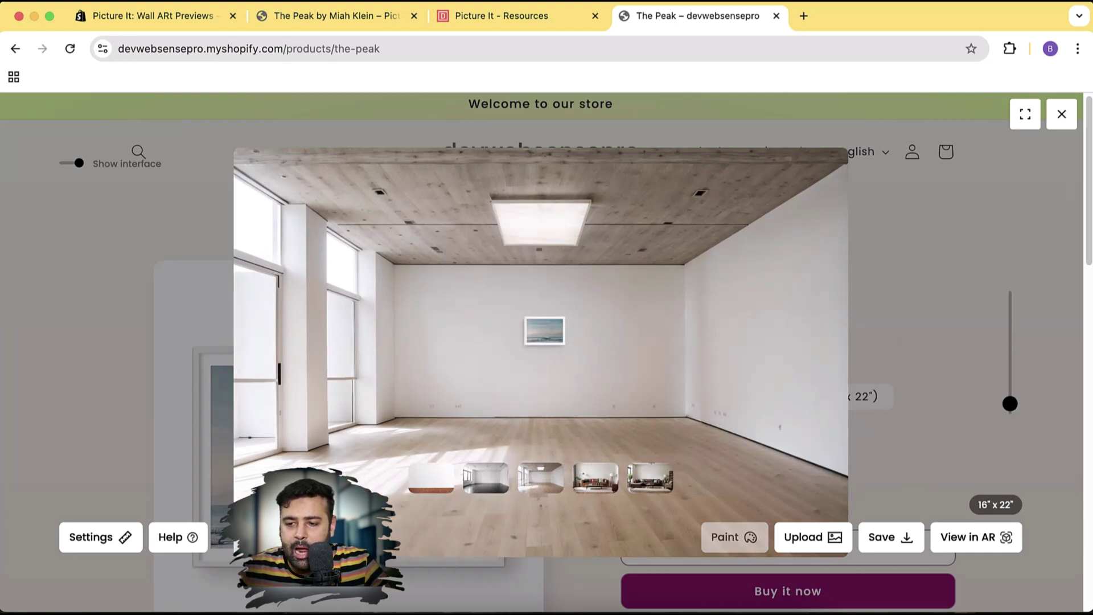
left_click(1063, 115)
Read the Importing Dimensions guide's accepted dimension formats and where to place them for single artworks and variants.
left_click(479, 13)
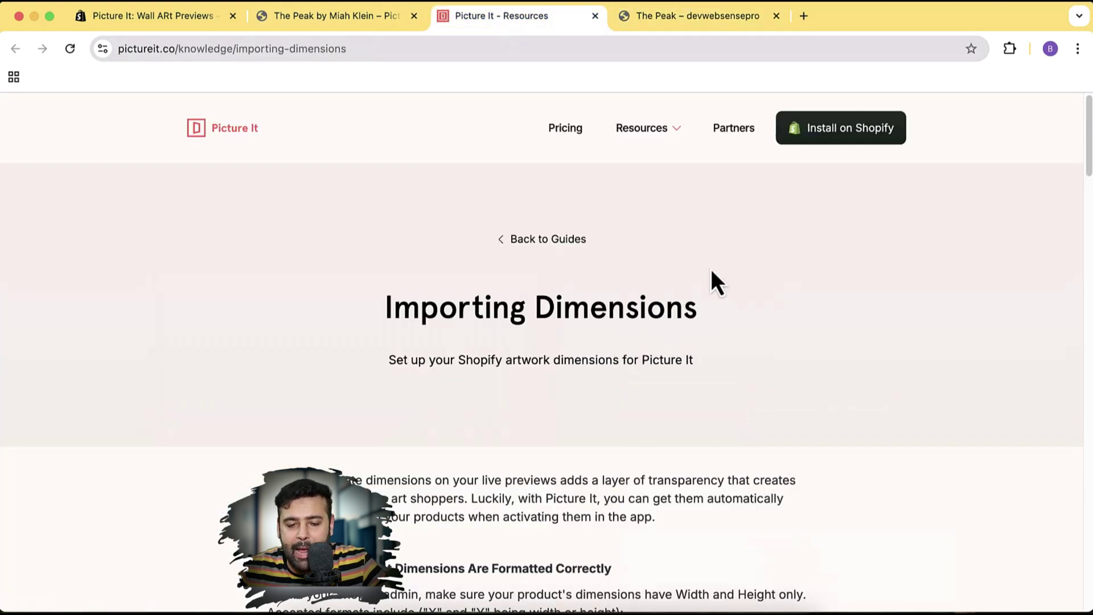
scroll(712, 279, "down", 3)
scroll(712, 272, "down", 4)
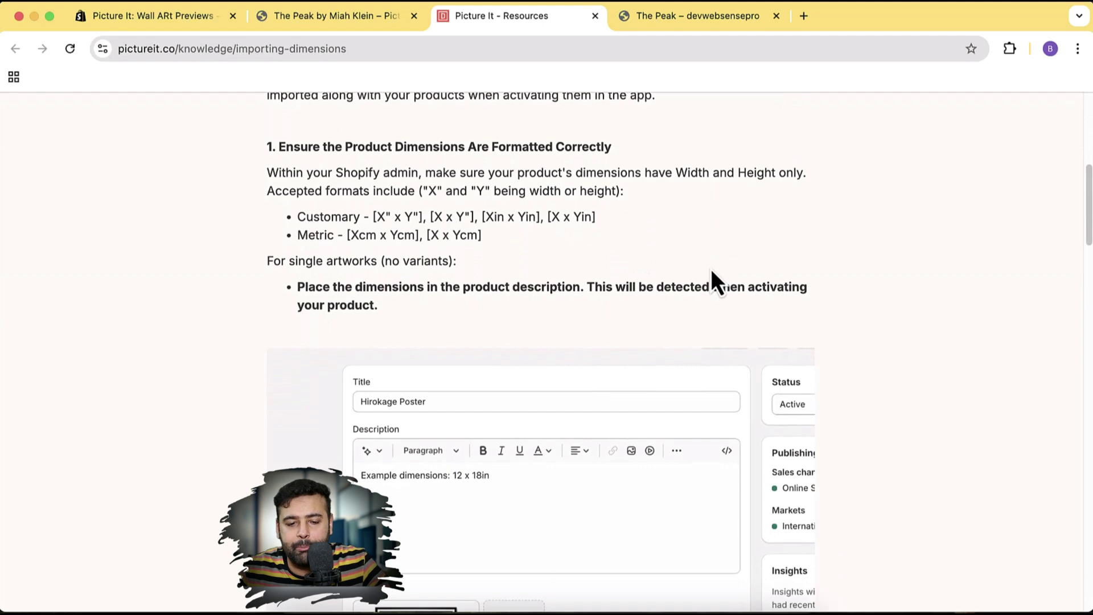
scroll(783, 236, "down", 5)
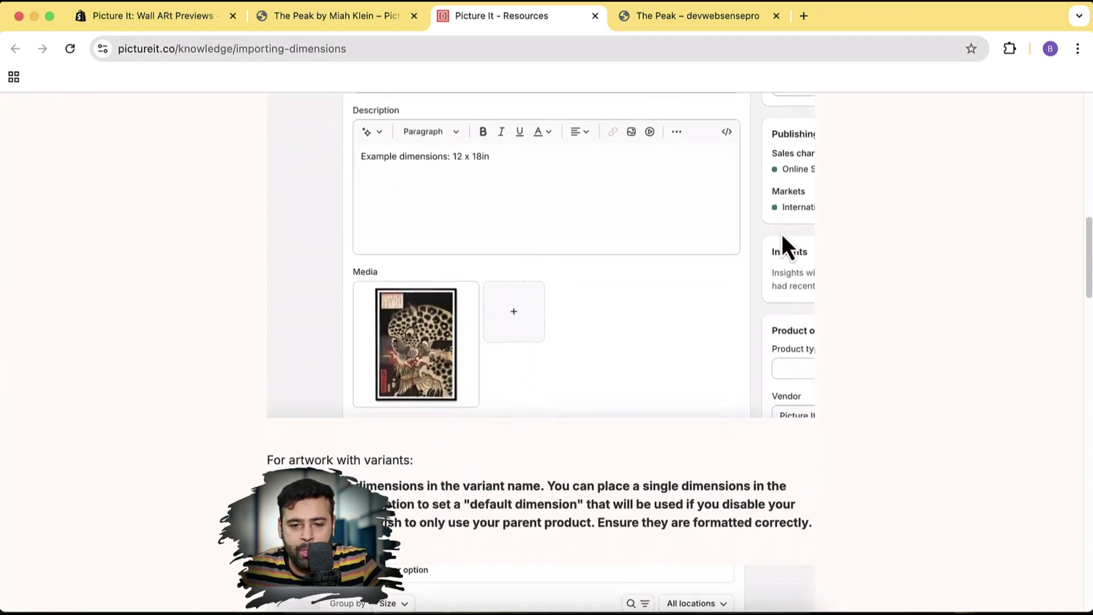
scroll(782, 235, "up", 15)
Open the devwebsensepro store's Shopify admin in a new tab, using the store address followed by the admin path.
left_click(676, 28)
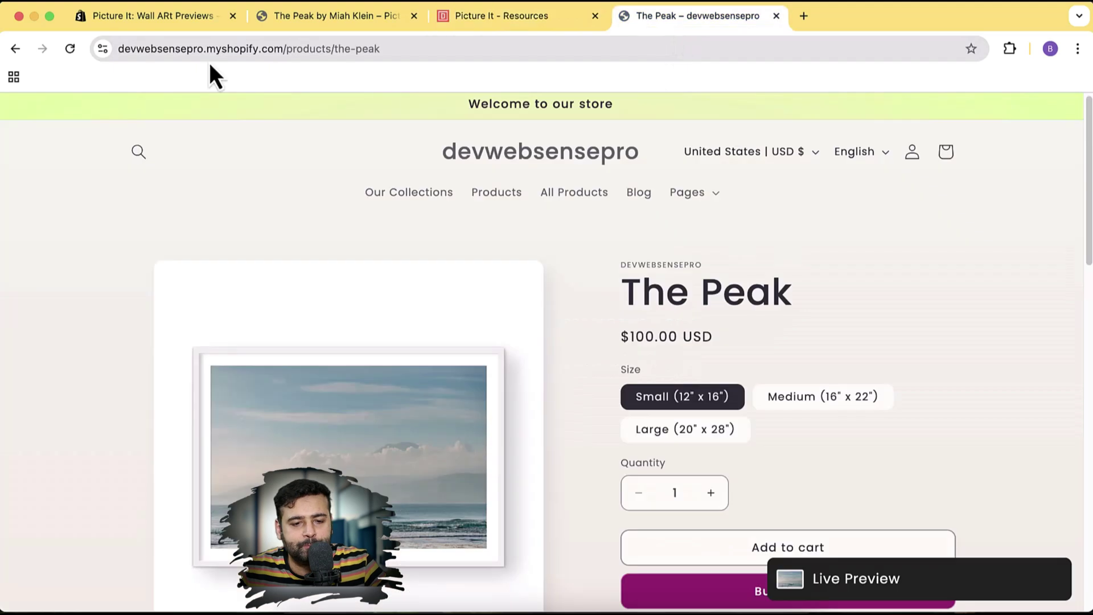
left_click(283, 49)
left_click(281, 48)
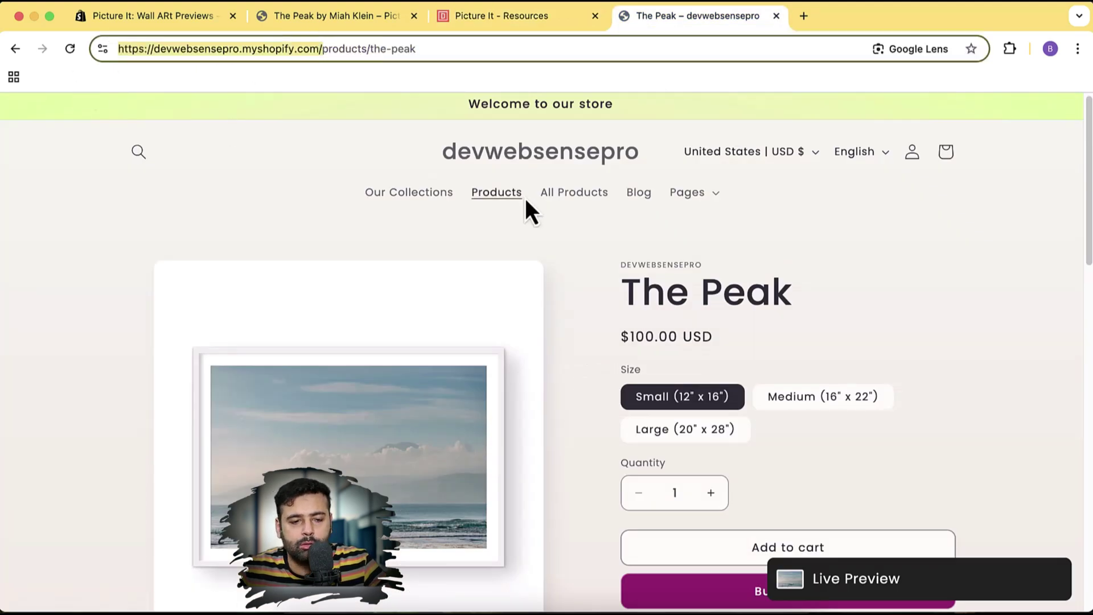
key("super+t")
type("https://devwebsensepro.myshopify.com/")
type("adm")
key("Return")
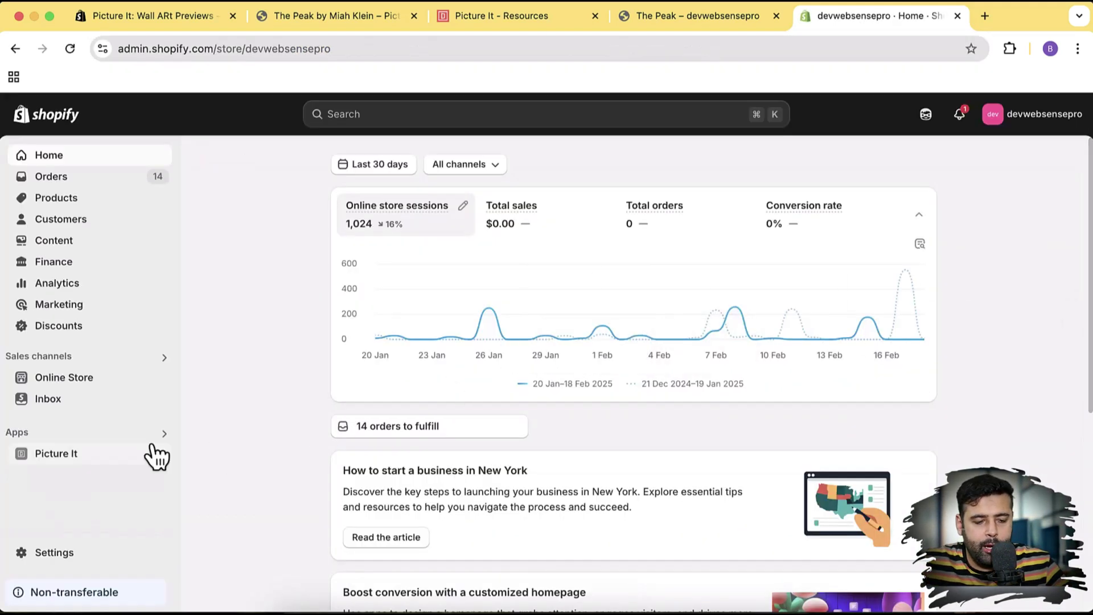
Open the Picture It app in the store admin and review its Getting Started steps.
left_click(121, 458)
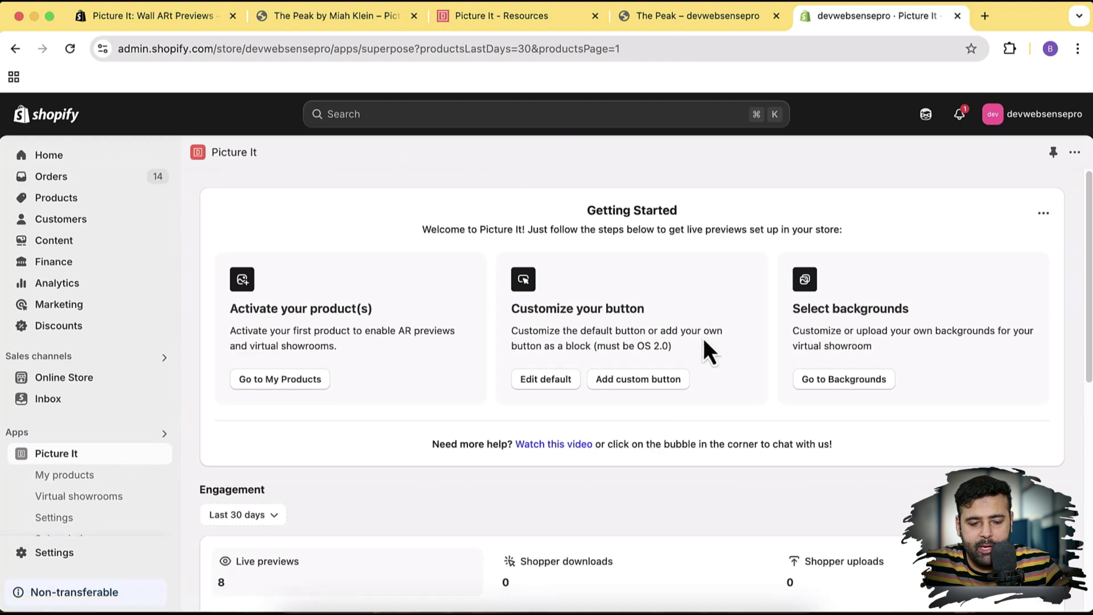
scroll(990, 262, "down", 5)
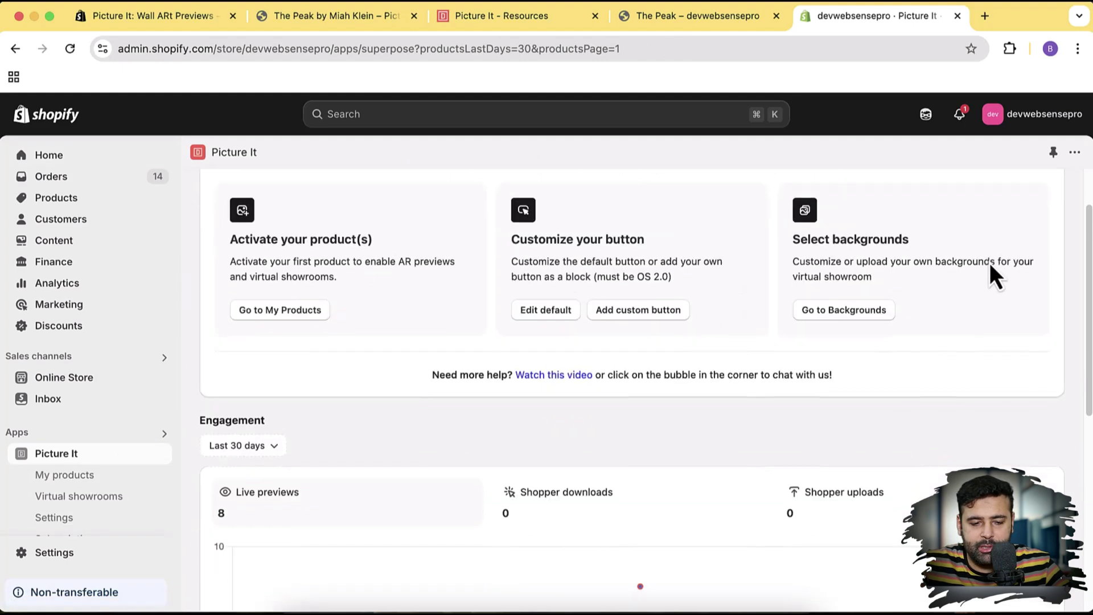
scroll(990, 262, "up", 4)
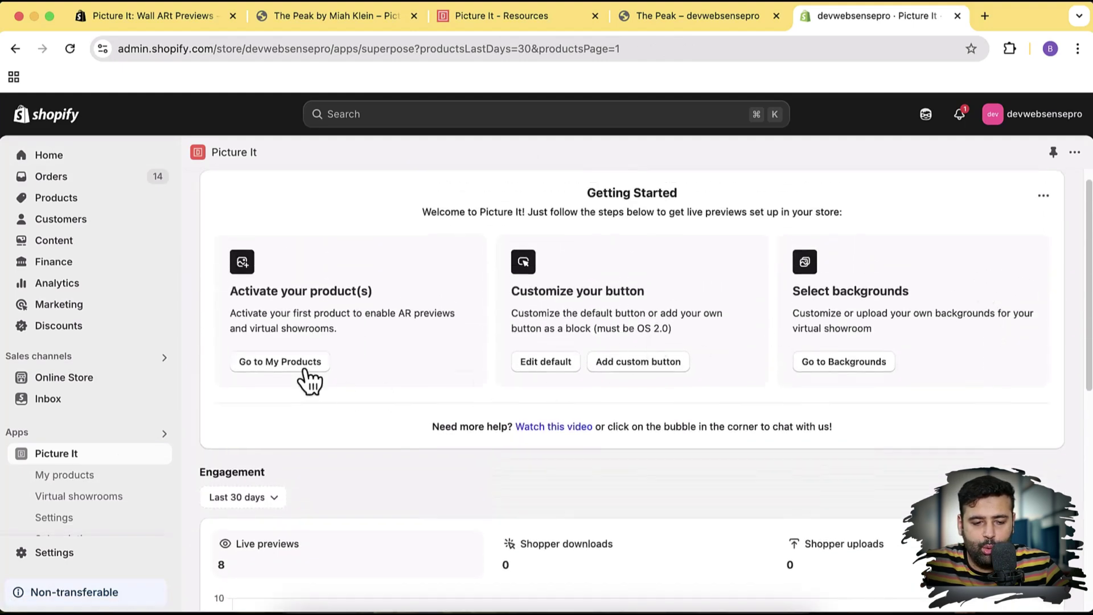
Review the live preview activation of the products in Picture It's My Products, and open the store's product list.
left_click(317, 360)
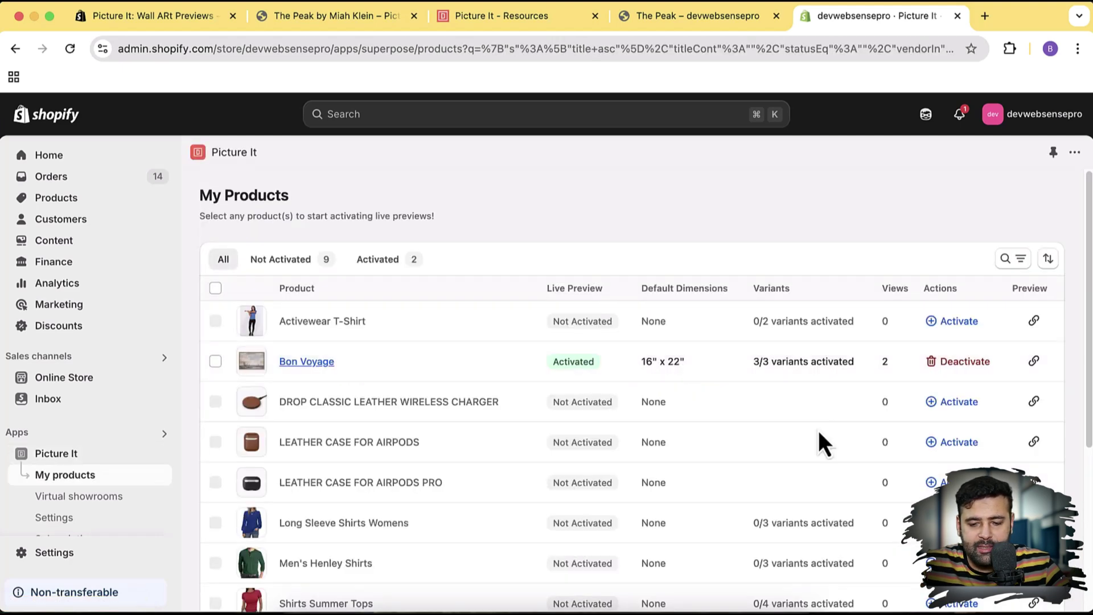
scroll(819, 437, "down", 5)
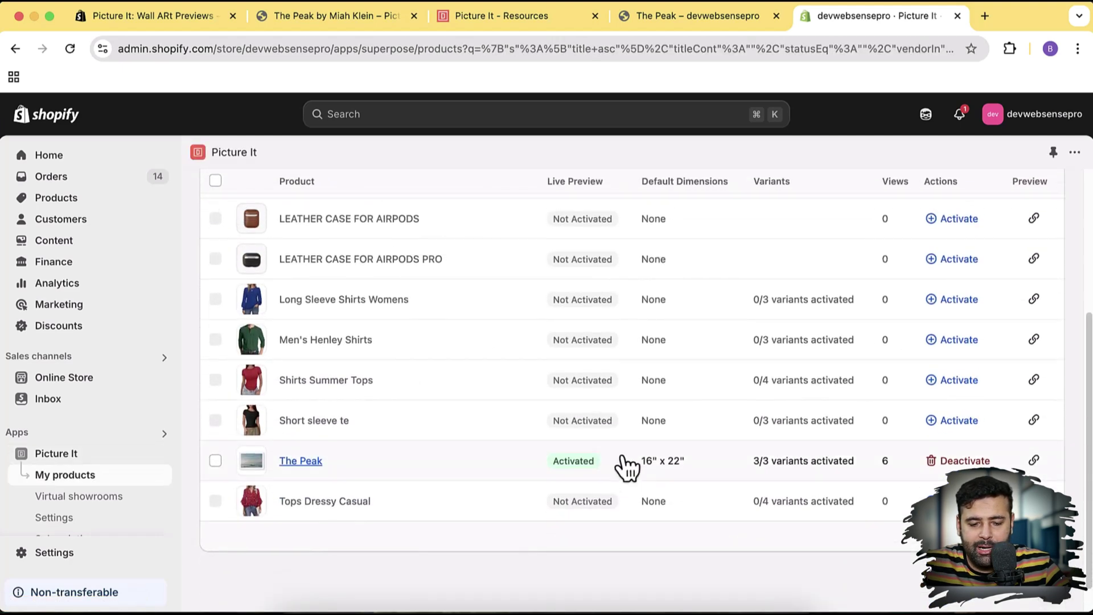
scroll(618, 470, "up", 5)
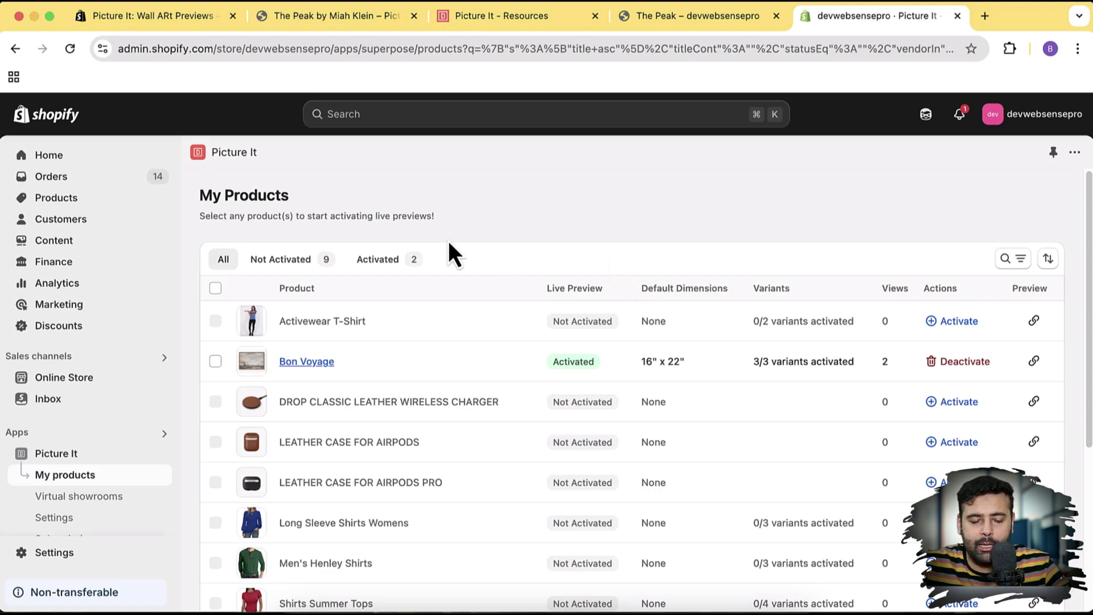
left_click(136, 199)
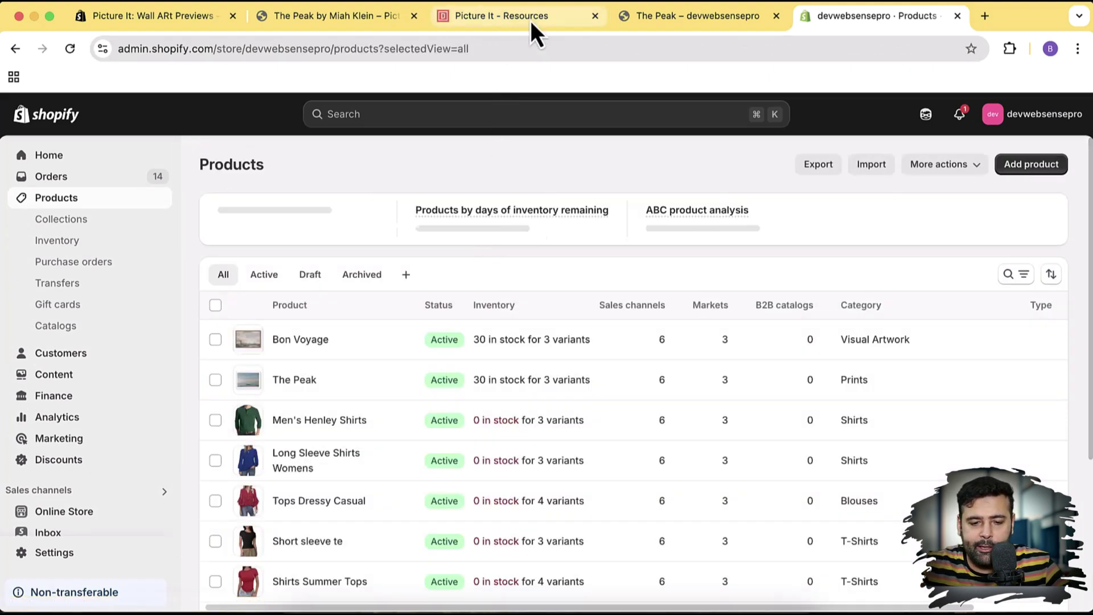
Reread the Importing Dimensions guide on accepted formats, product activation, dimension editing and placing dimensions in variant names.
left_click(531, 19)
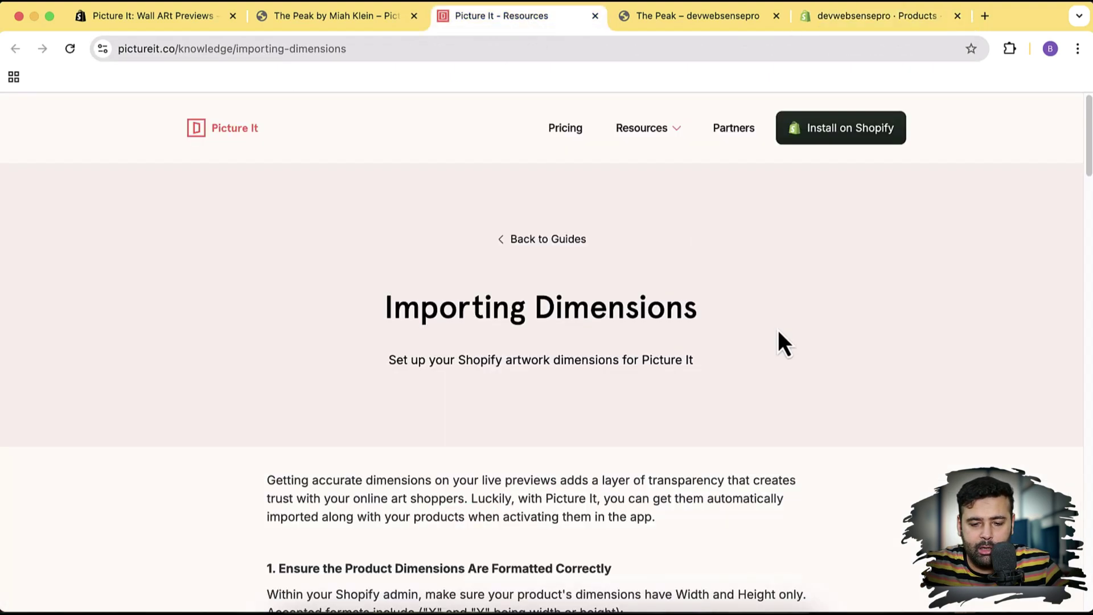
scroll(779, 332, "down", 20)
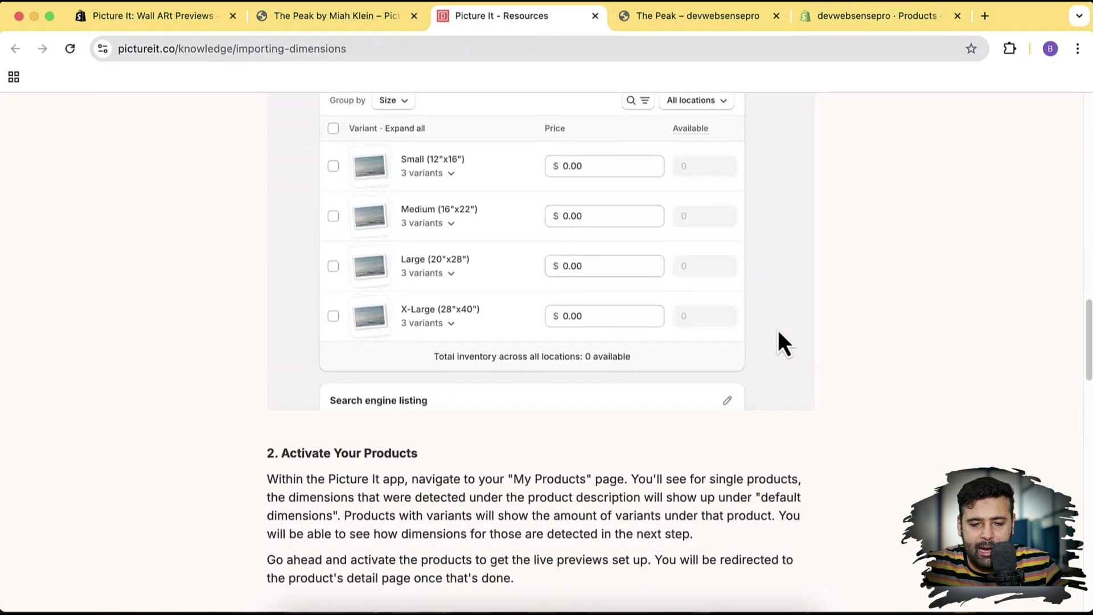
scroll(779, 341, "down", 12)
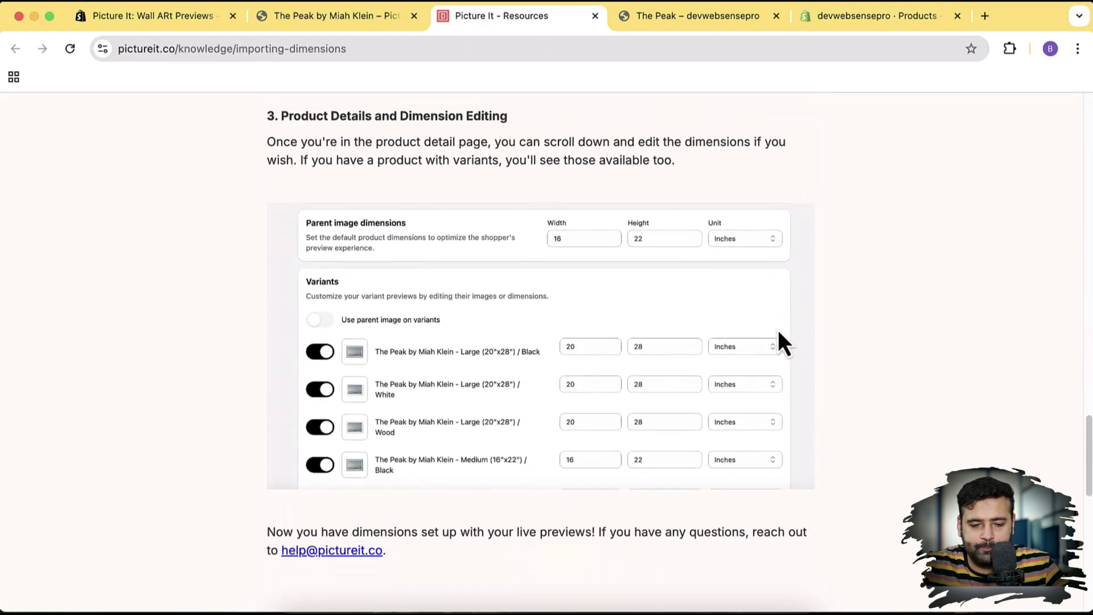
scroll(779, 336, "down", 3)
scroll(778, 336, "up", 15)
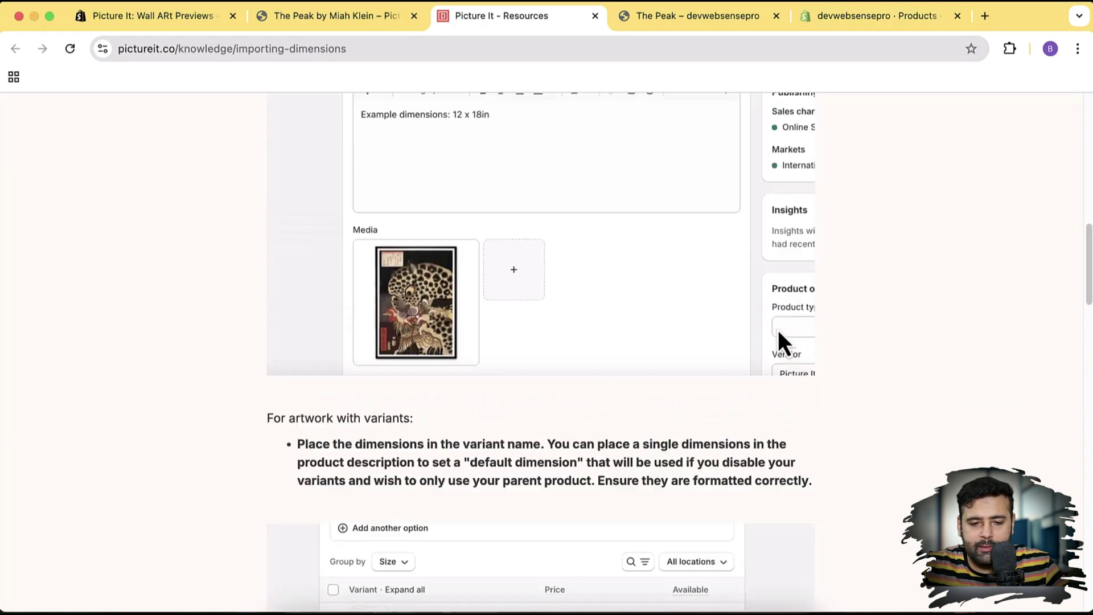
scroll(777, 329, "up", 12)
scroll(778, 330, "down", 5)
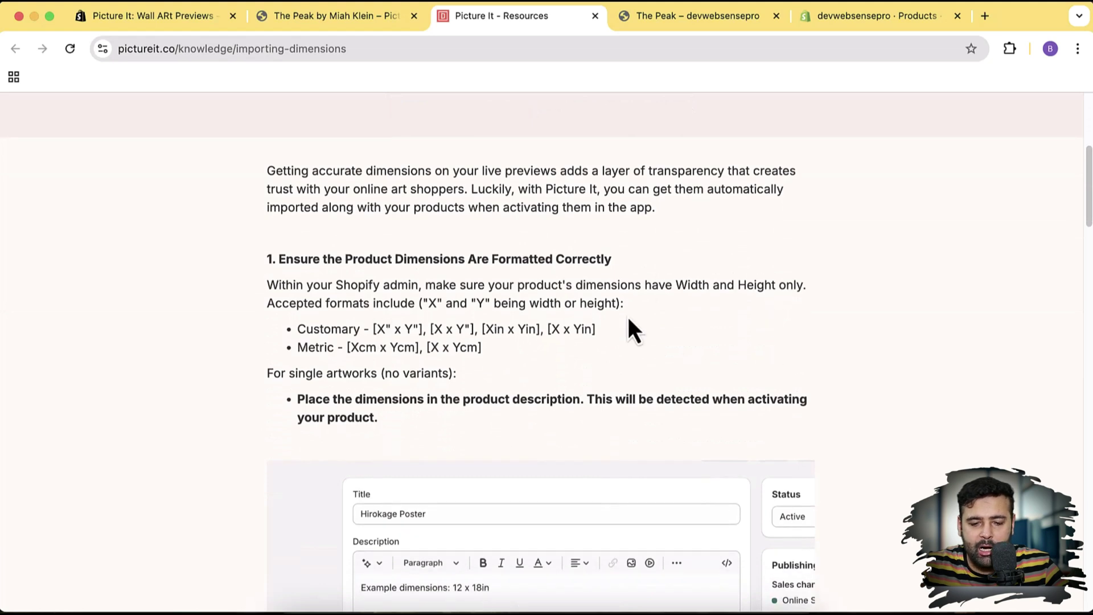
scroll(842, 147, "down", 12)
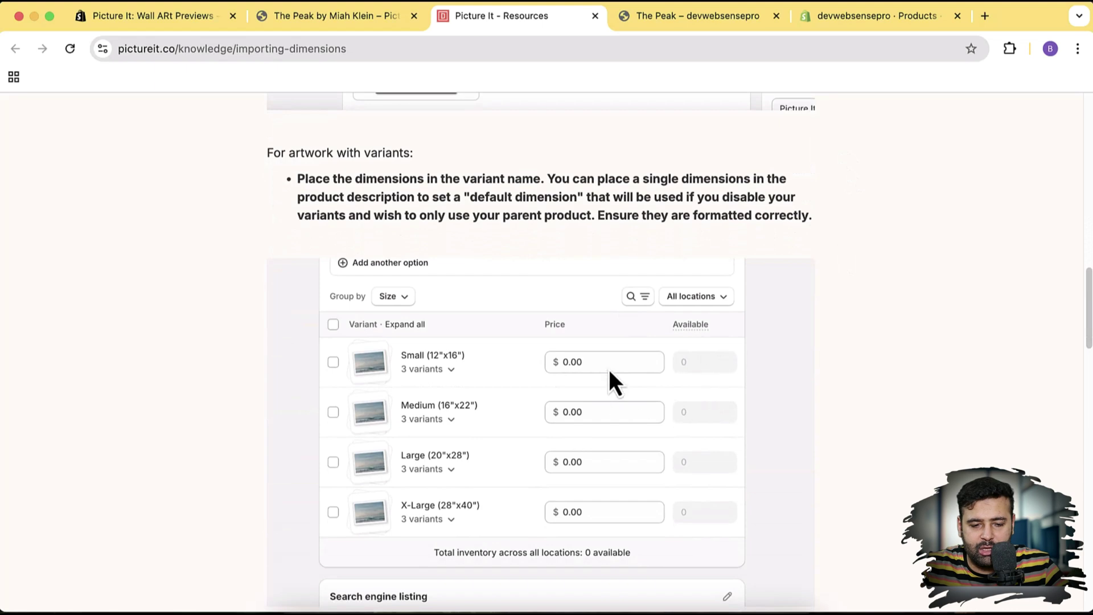
Add a new product to the store and title it New Painting.
left_click(855, 23)
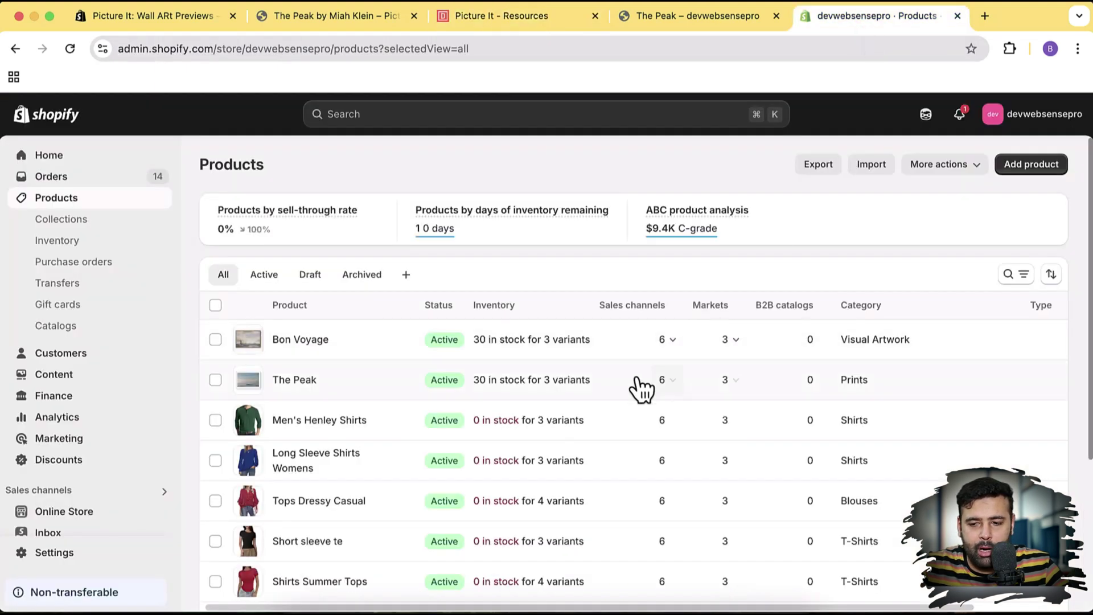
left_click(1032, 165)
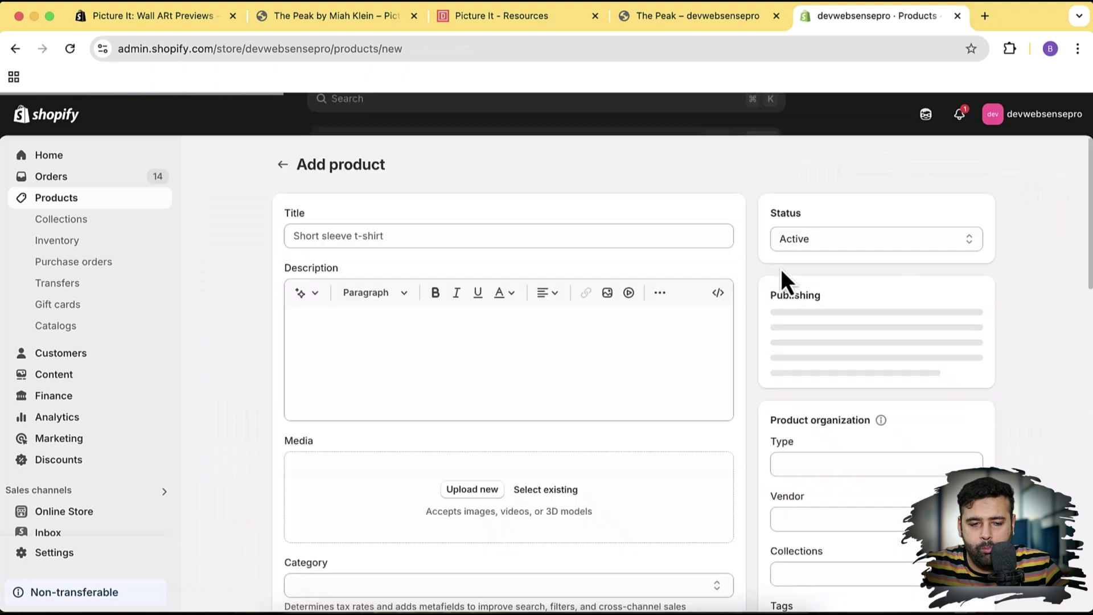
left_click(606, 226)
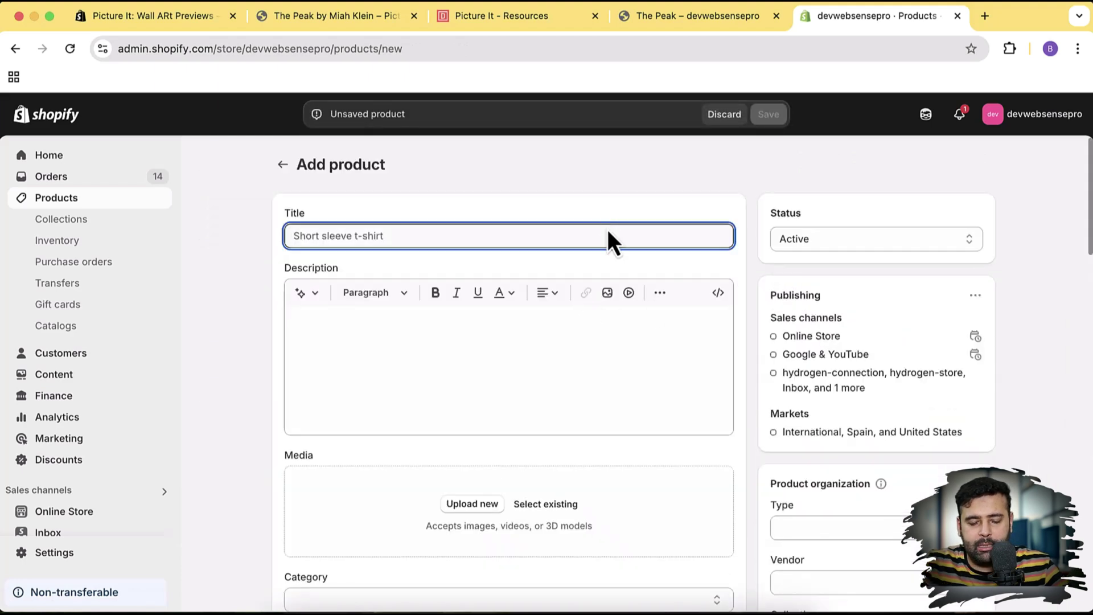
type("New Painting")
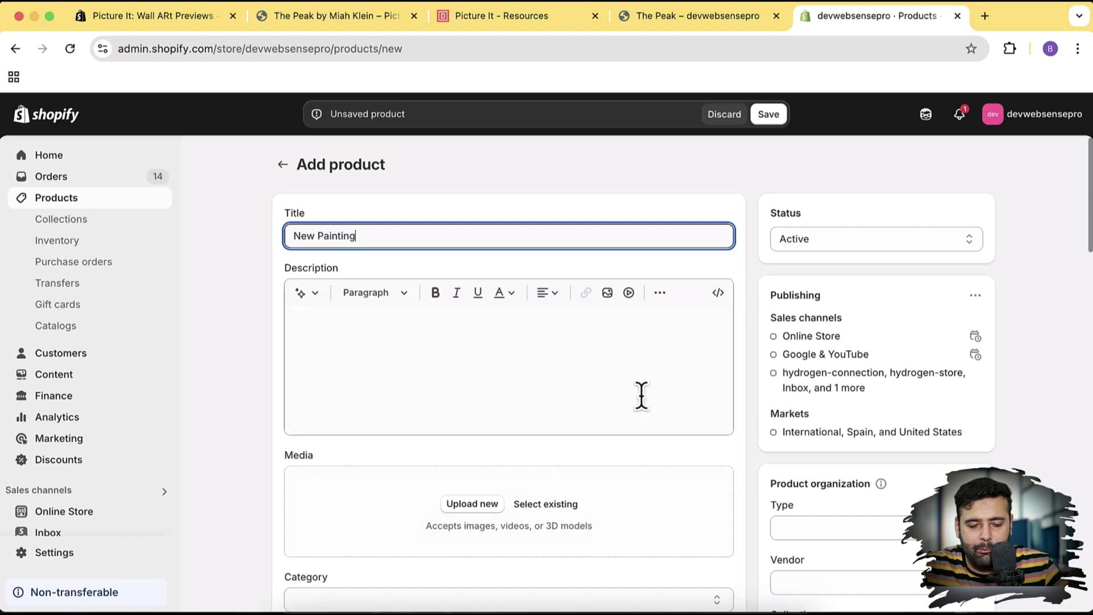
Add the existing bon-voyage-painting file as the new product's media.
scroll(549, 446, "down", 2)
left_click(546, 392)
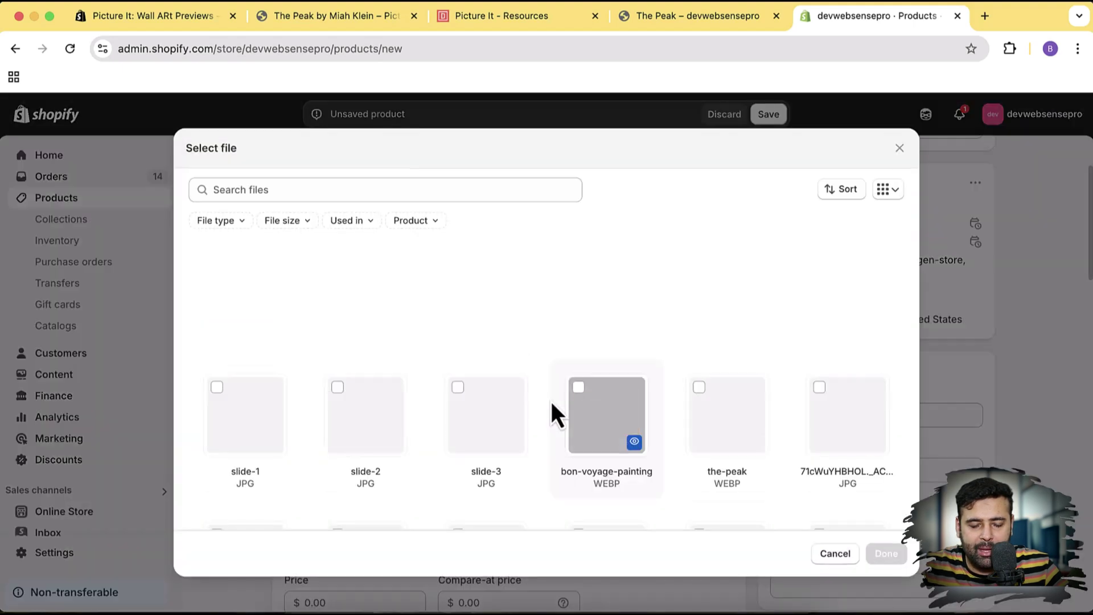
scroll(570, 308, "down", 2)
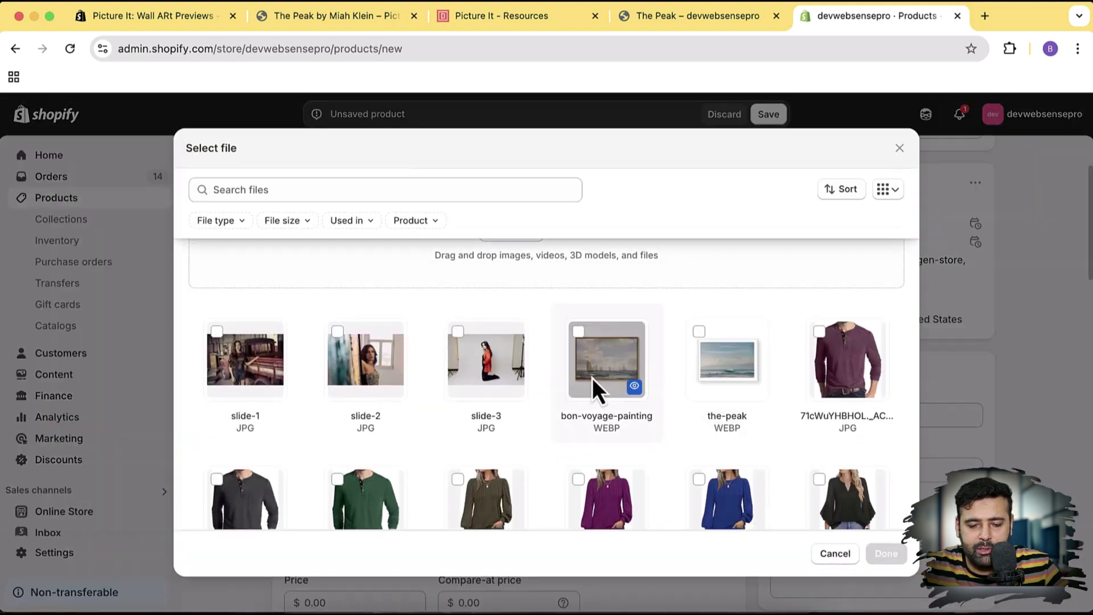
left_click(579, 332)
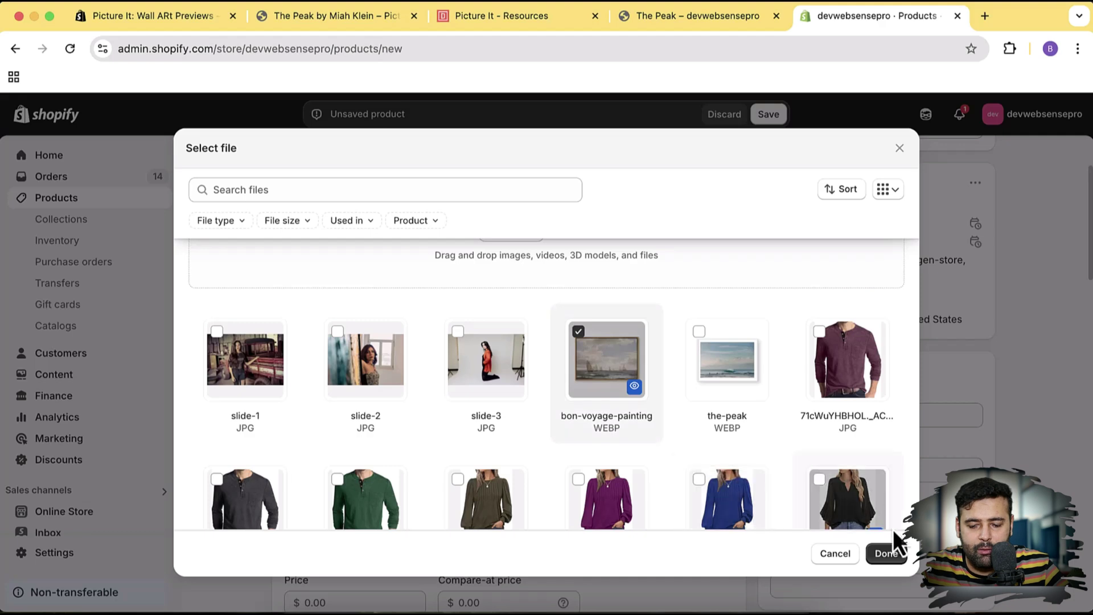
left_click(887, 553)
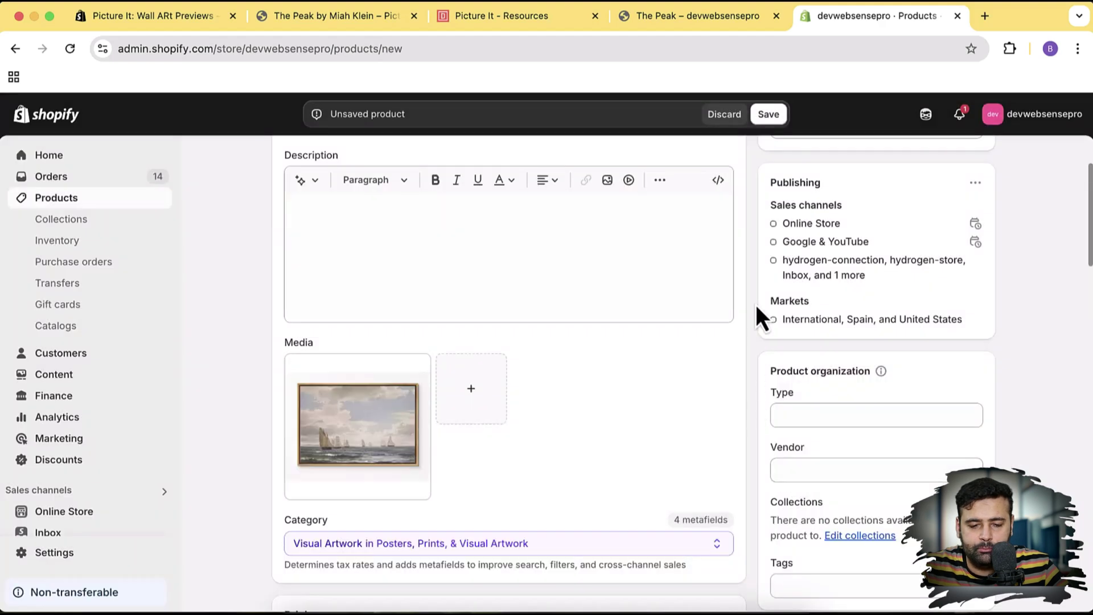
Open the new product's price for editing.
scroll(756, 268, "down", 3)
scroll(756, 268, "down", 4)
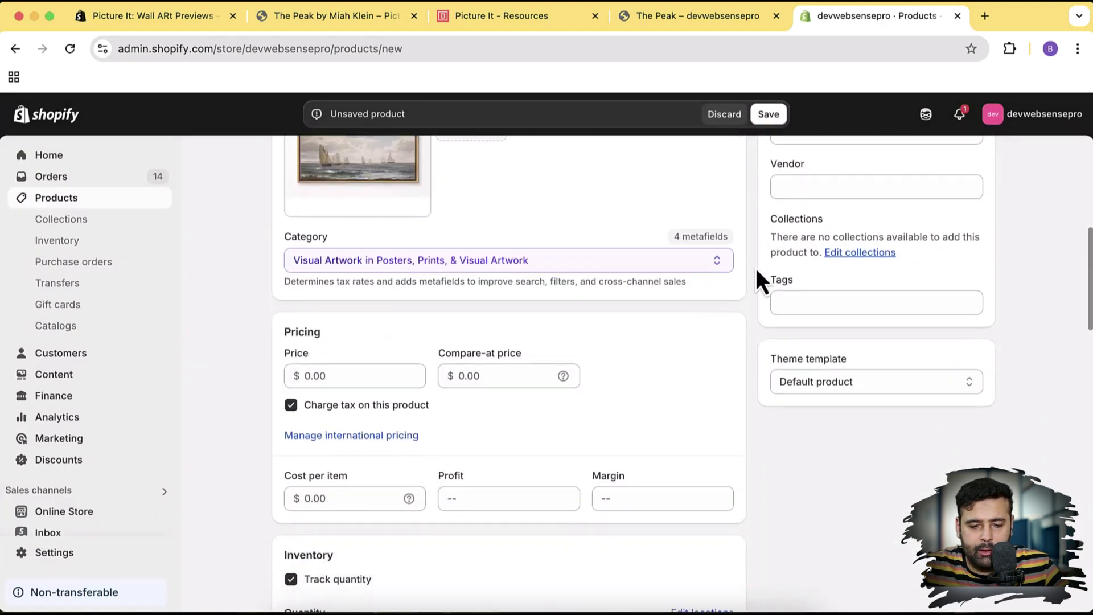
left_click(392, 296)
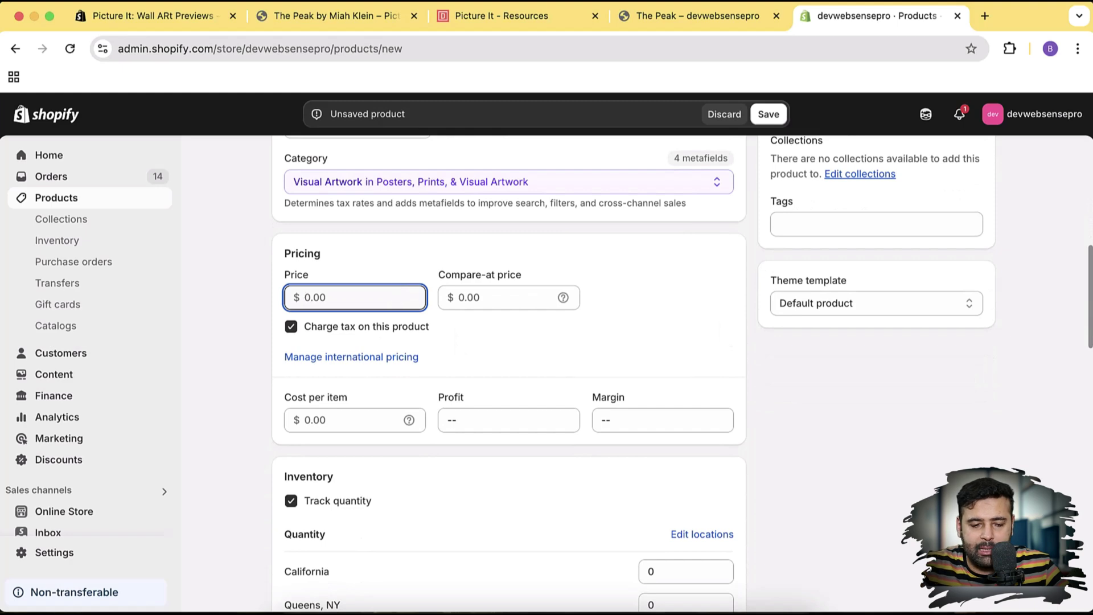
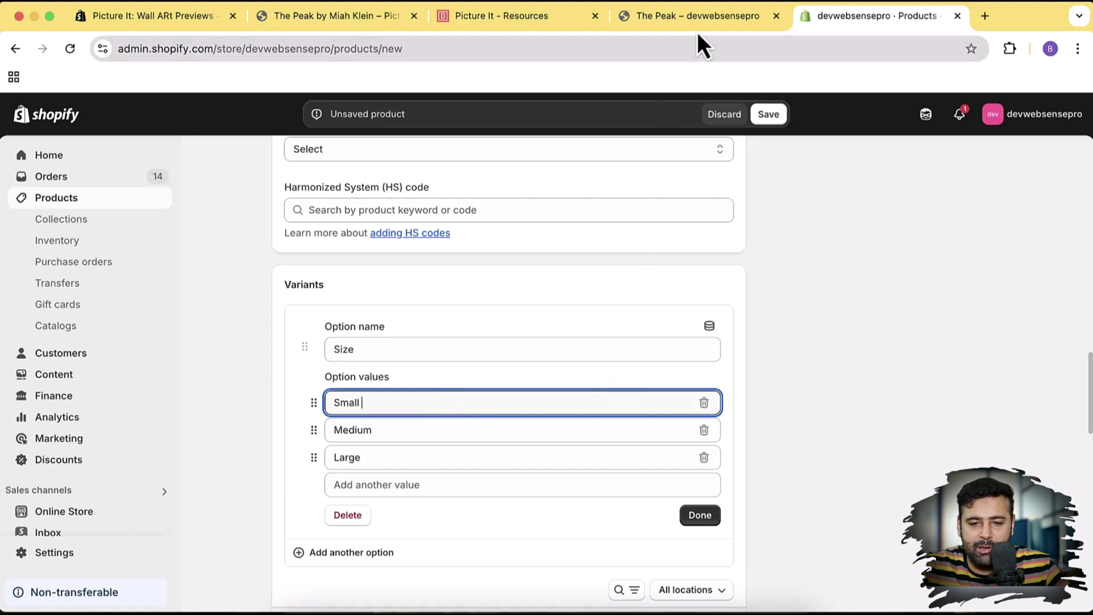
Complete the Small value of the Size option as Small (12" x 16"), following the guide's variant example.
left_click(511, 17)
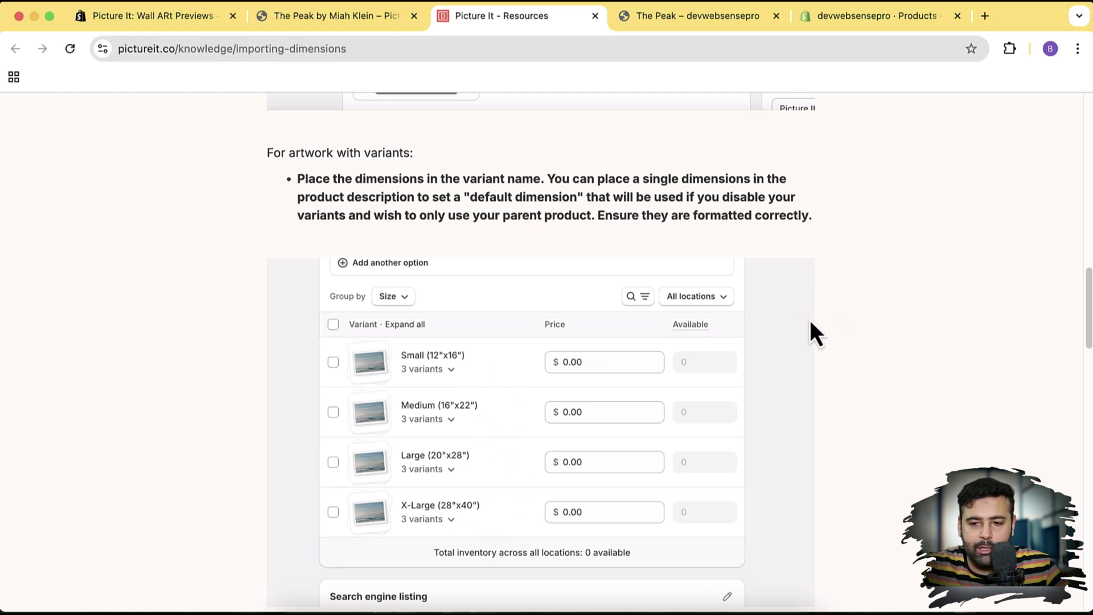
left_click(902, 18)
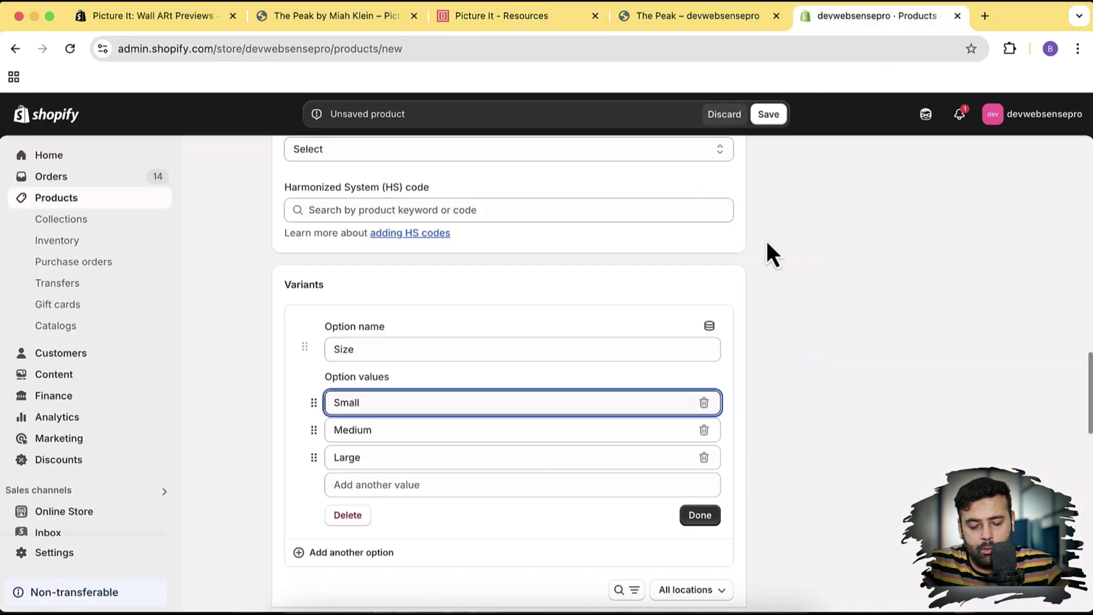
type("2")
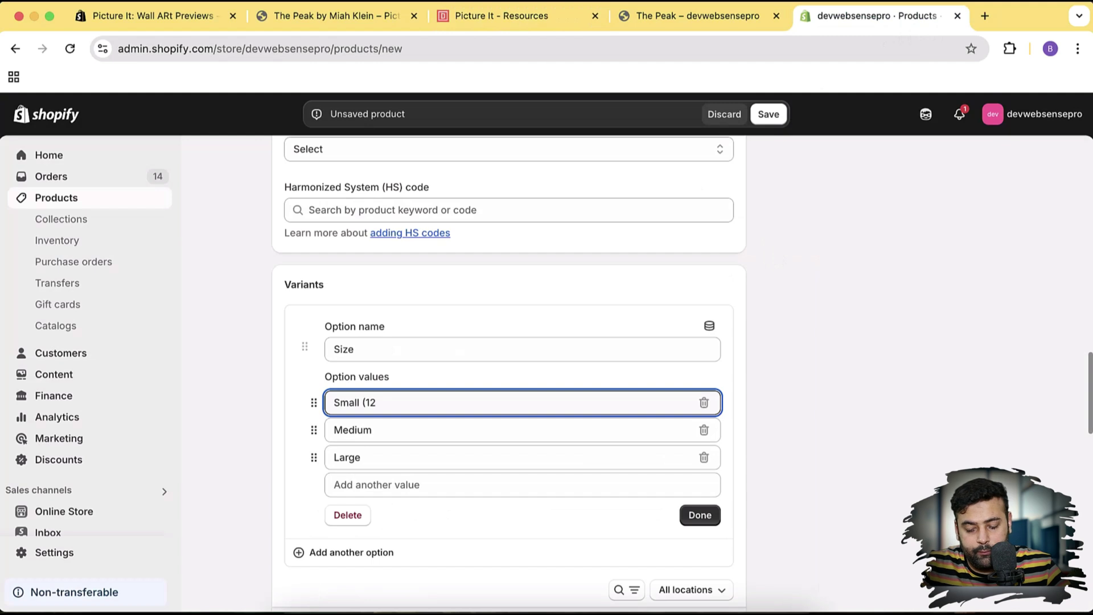
type("\"")
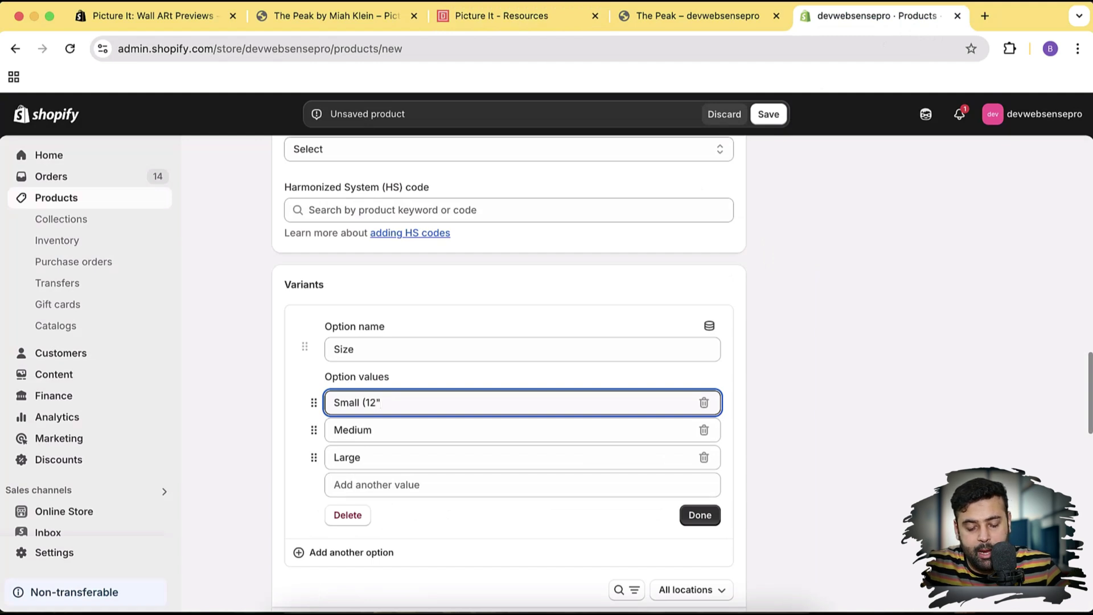
type(" x 16")
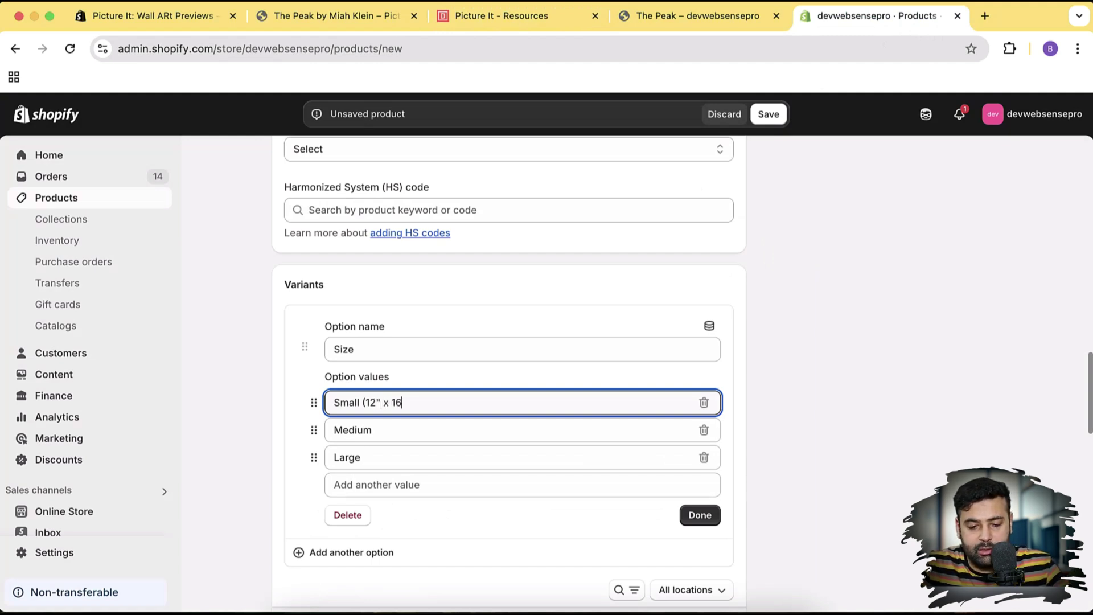
left_click(568, 27)
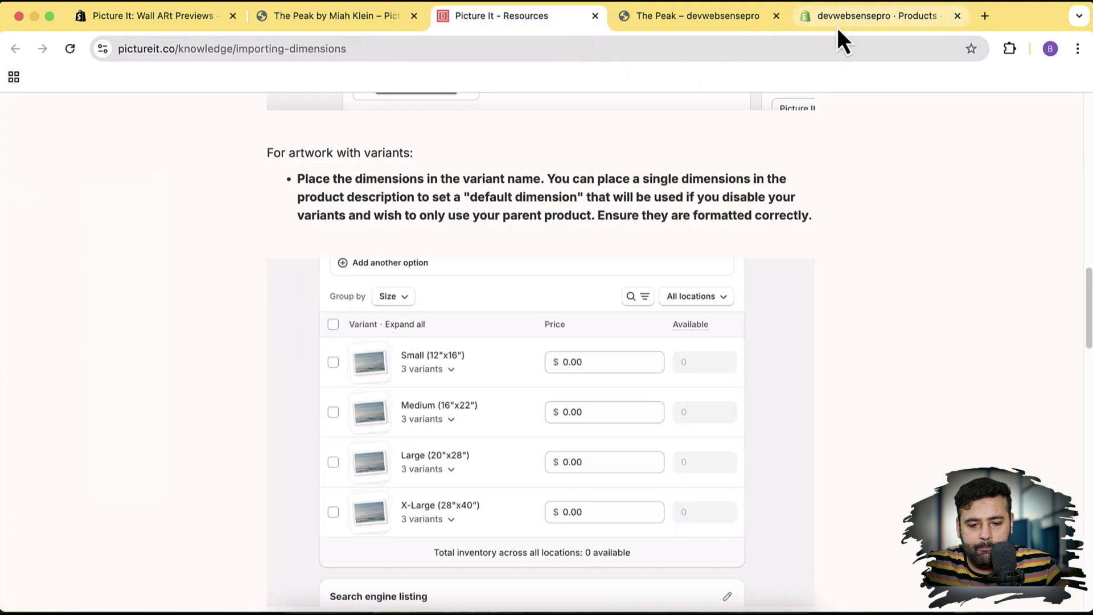
left_click(850, 18)
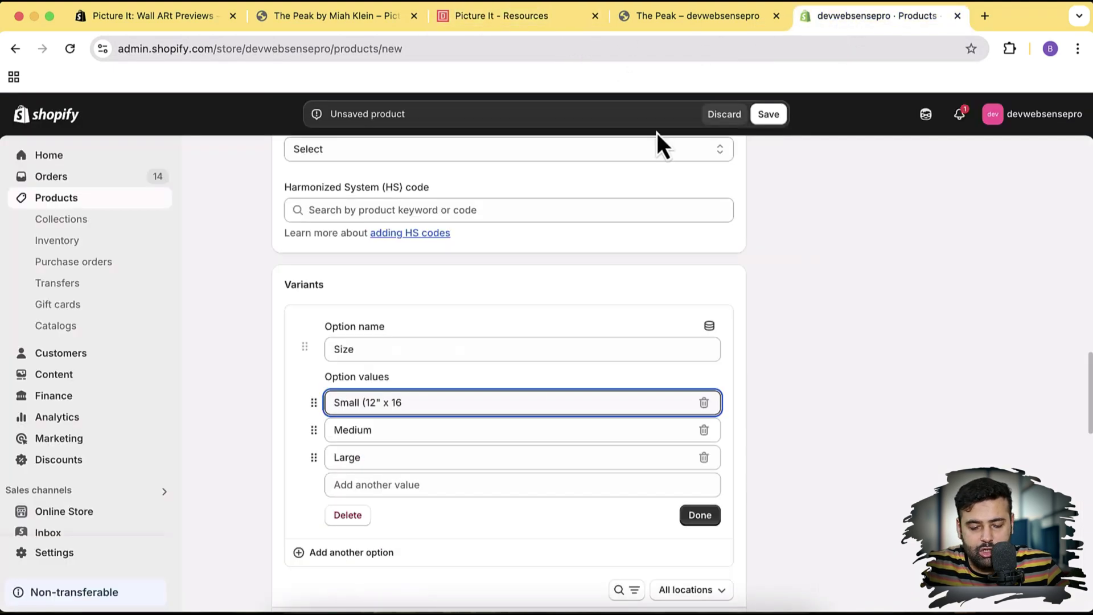
Rename the Medium value of the Size option to Medium (16" x 22"), following the guide's variant example.
left_click(427, 430)
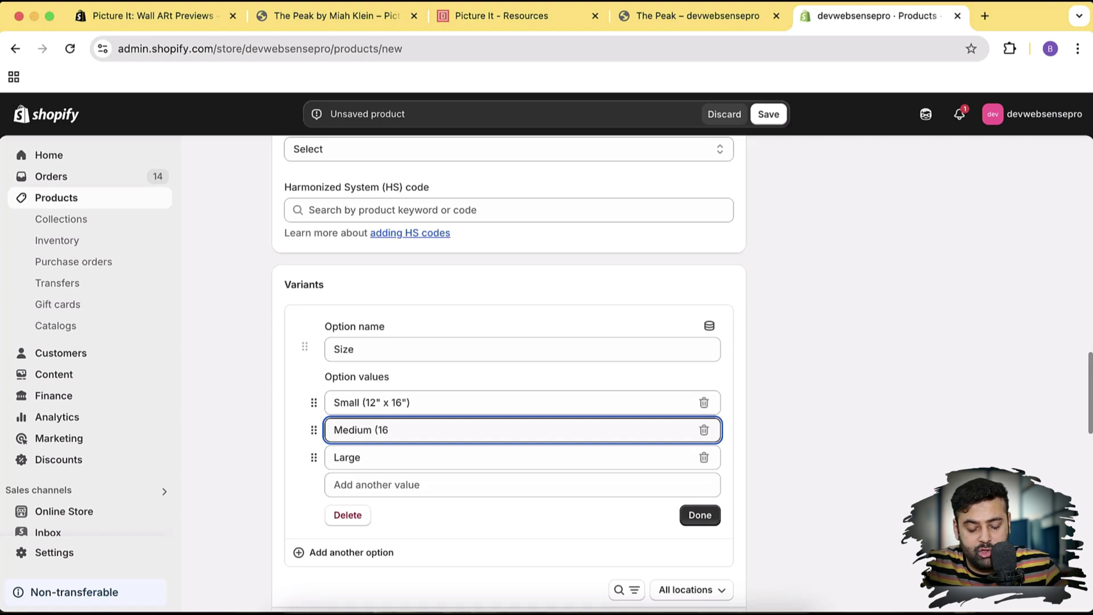
type("(16\" x")
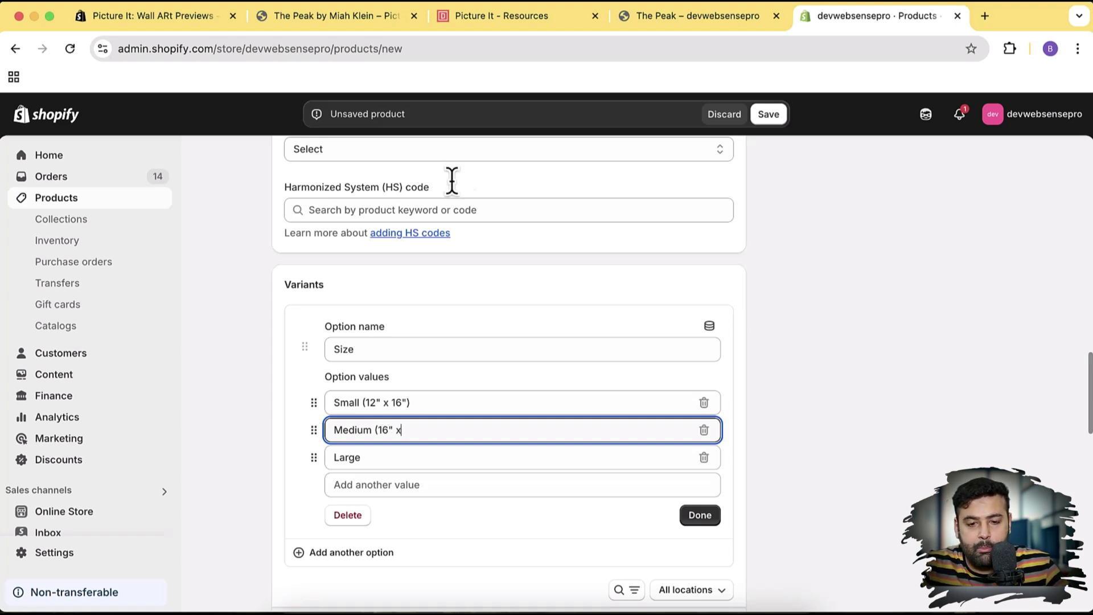
left_click(513, 21)
left_click(847, 40)
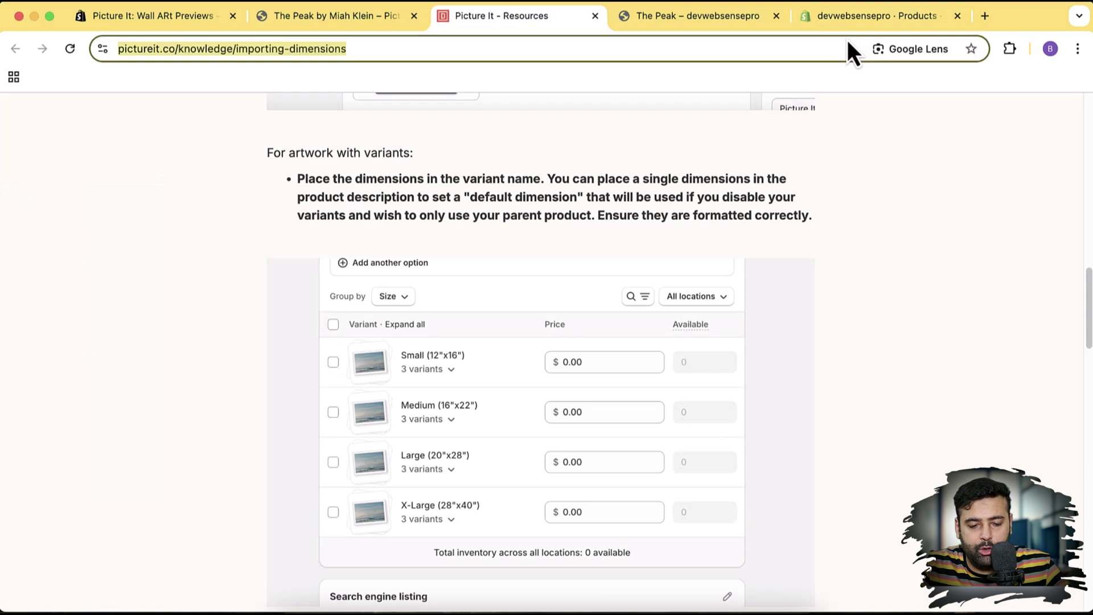
left_click(856, 17)
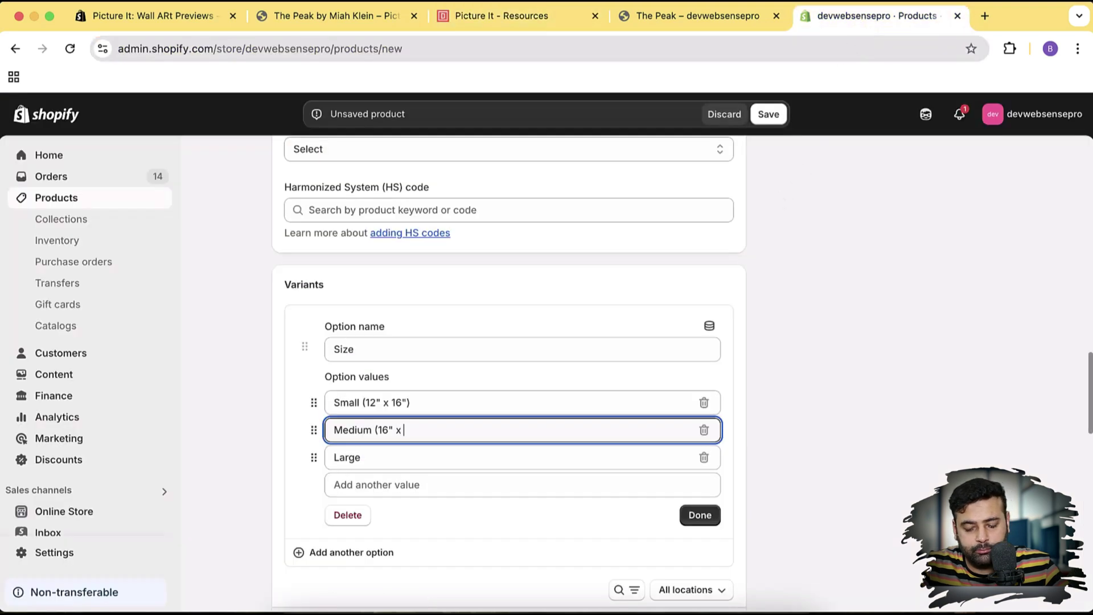
type("22")
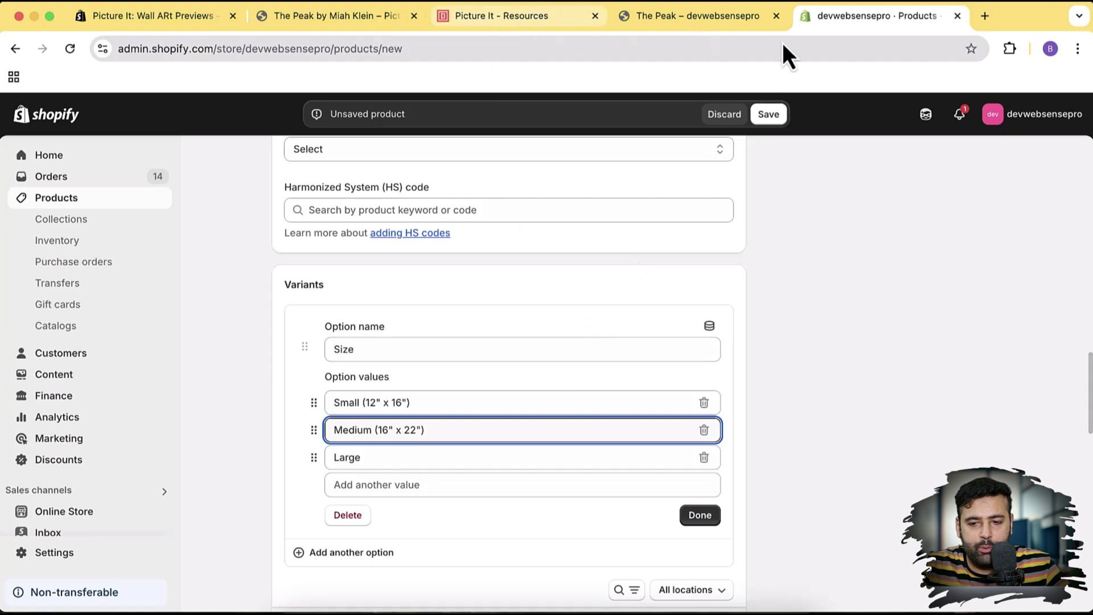
Rename the Large value of the Size option to Large (20" x 28"), following the guide's variant example.
key("super+3")
left_click(836, 23)
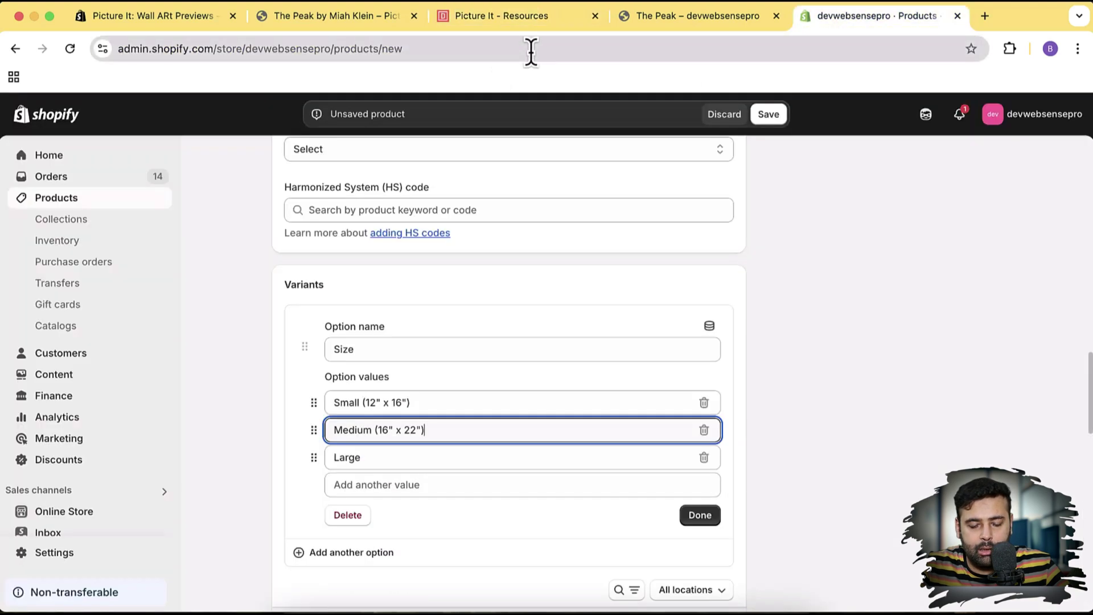
key("super+3")
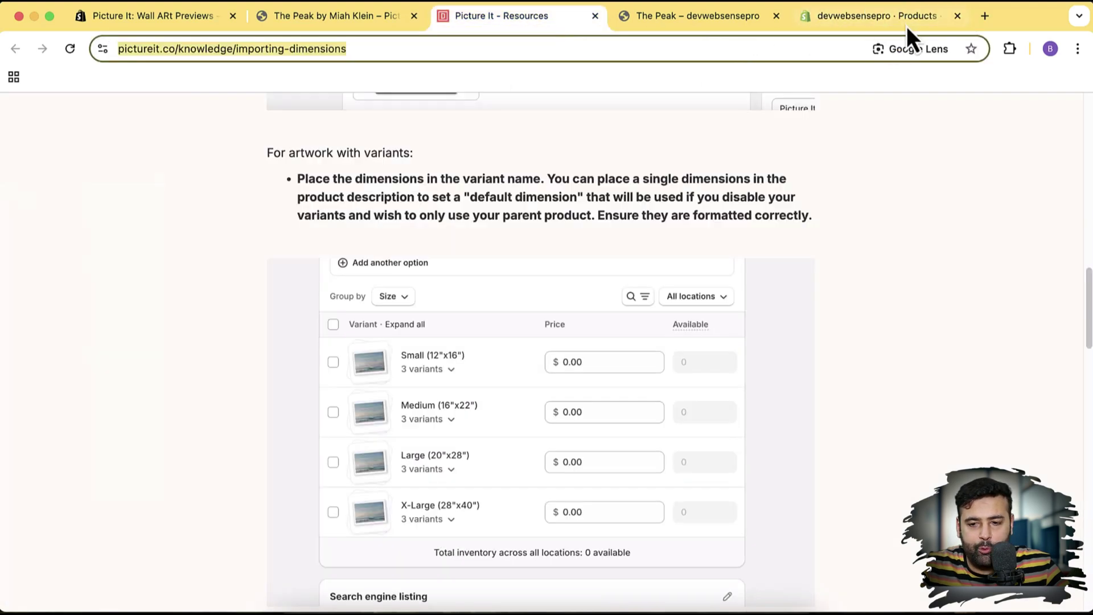
left_click(906, 26)
left_click(413, 456)
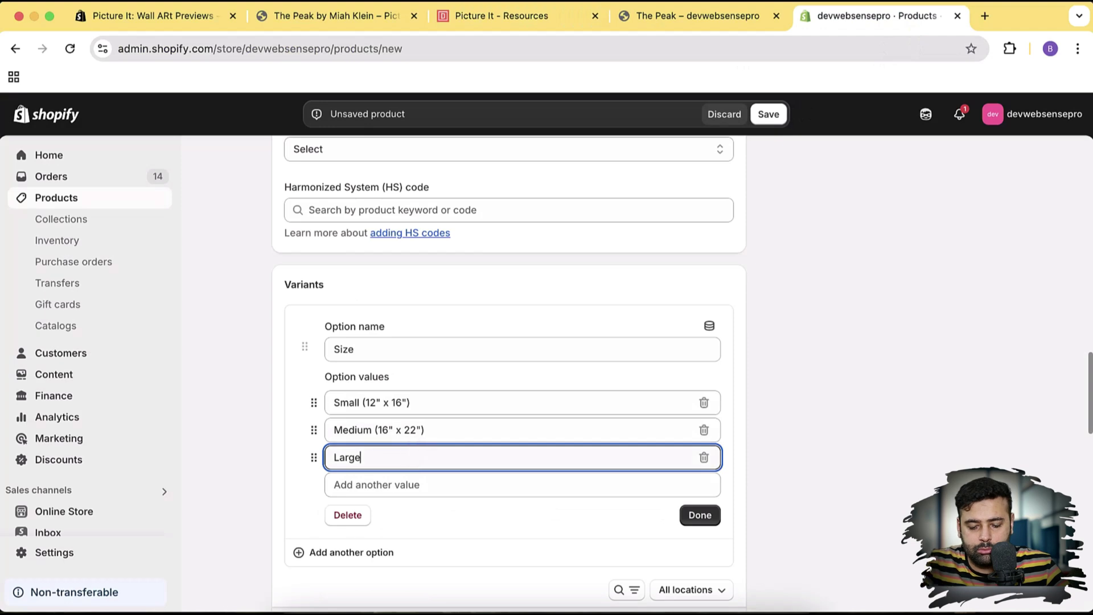
type("(20")
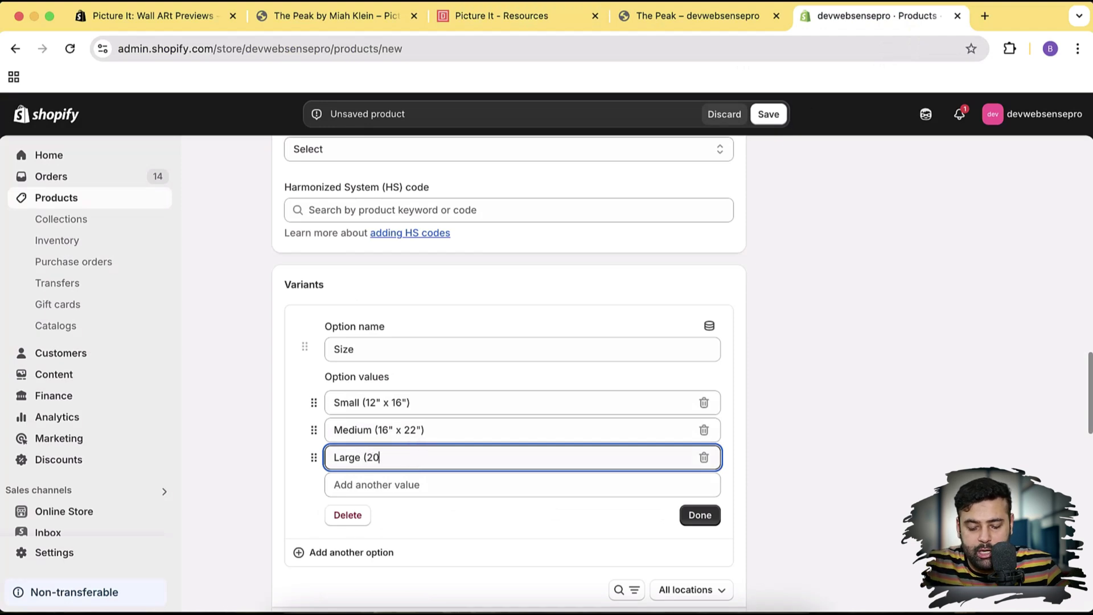
type("\" x ")
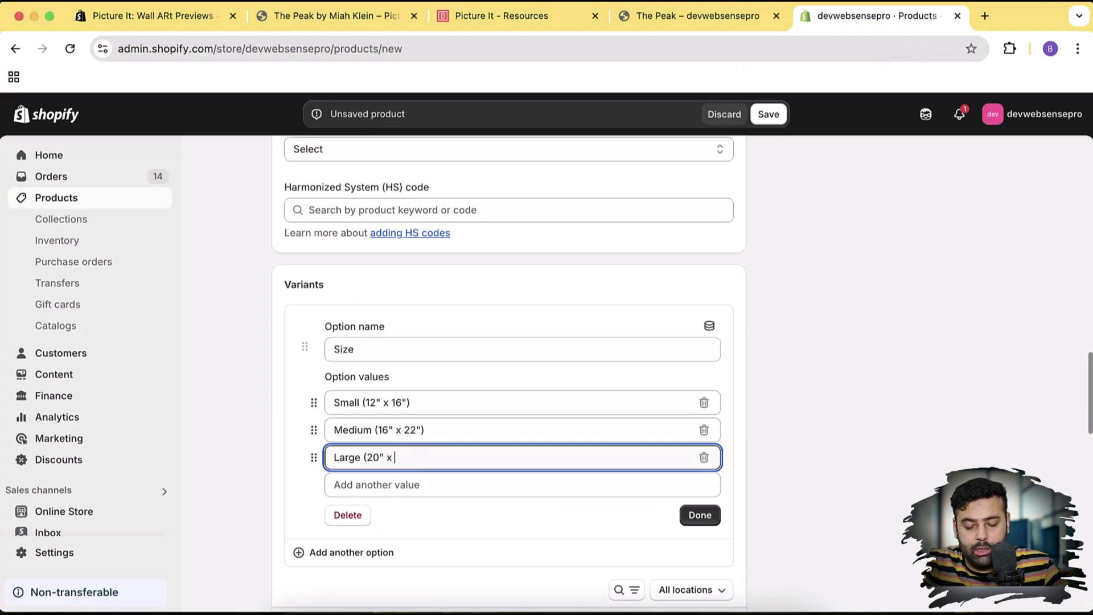
type("28")
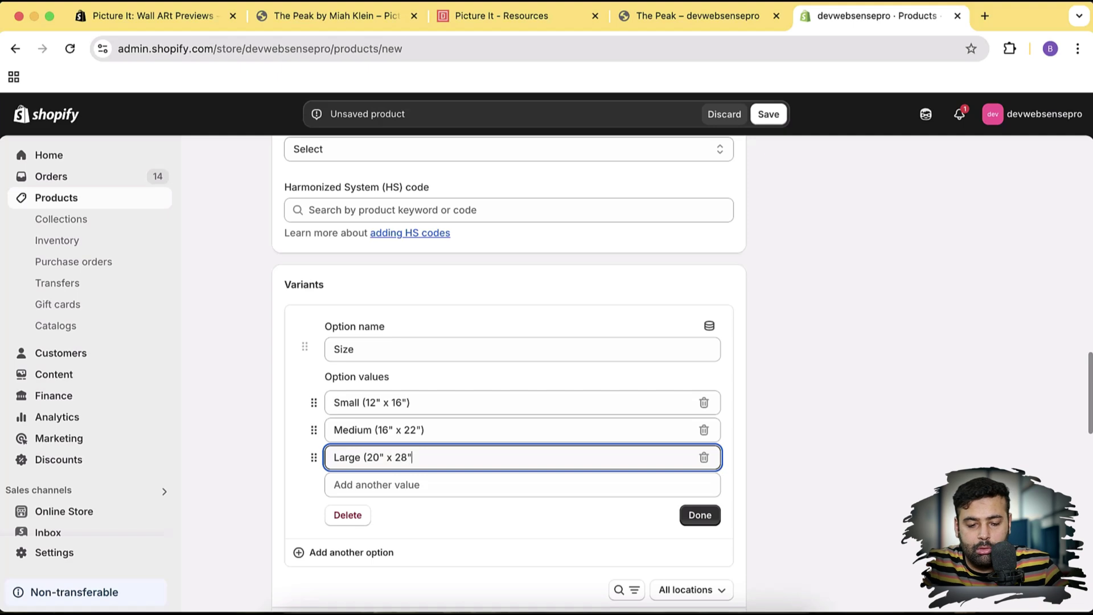
Finish editing the Size option and save the new product.
left_click(705, 516)
scroll(728, 432, "up", 15)
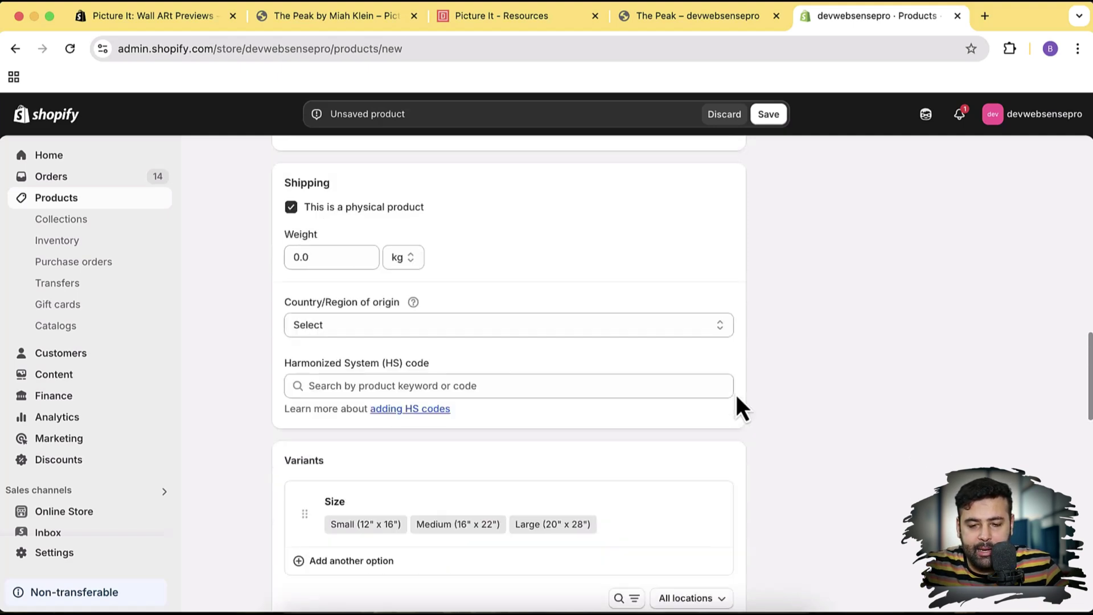
left_click(774, 115)
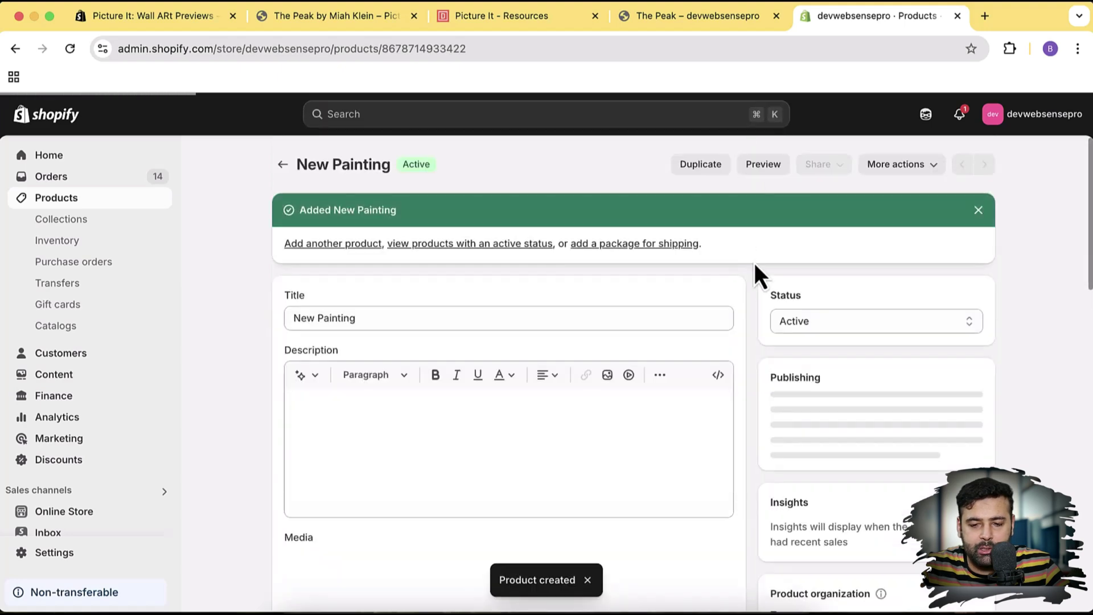
Assign the bon-voyage-painting image to the Small (12" x 16") variant of New Painting.
scroll(746, 245, "down", 2)
scroll(747, 244, "down", 10)
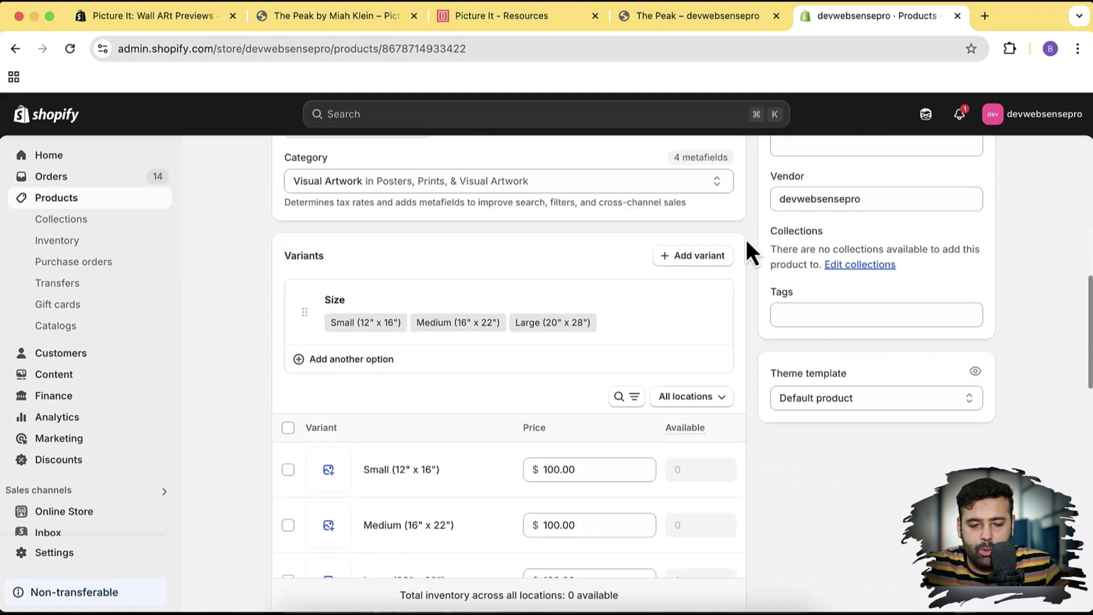
scroll(746, 241, "up", 2)
scroll(746, 241, "down", 6)
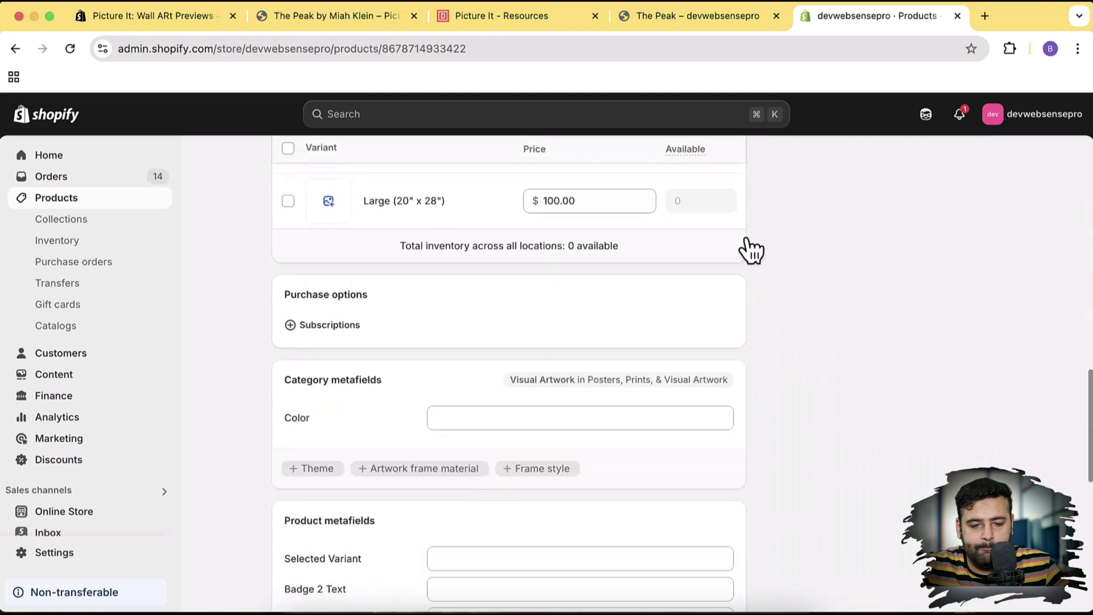
scroll(747, 240, "up", 3)
scroll(748, 244, "up", 1)
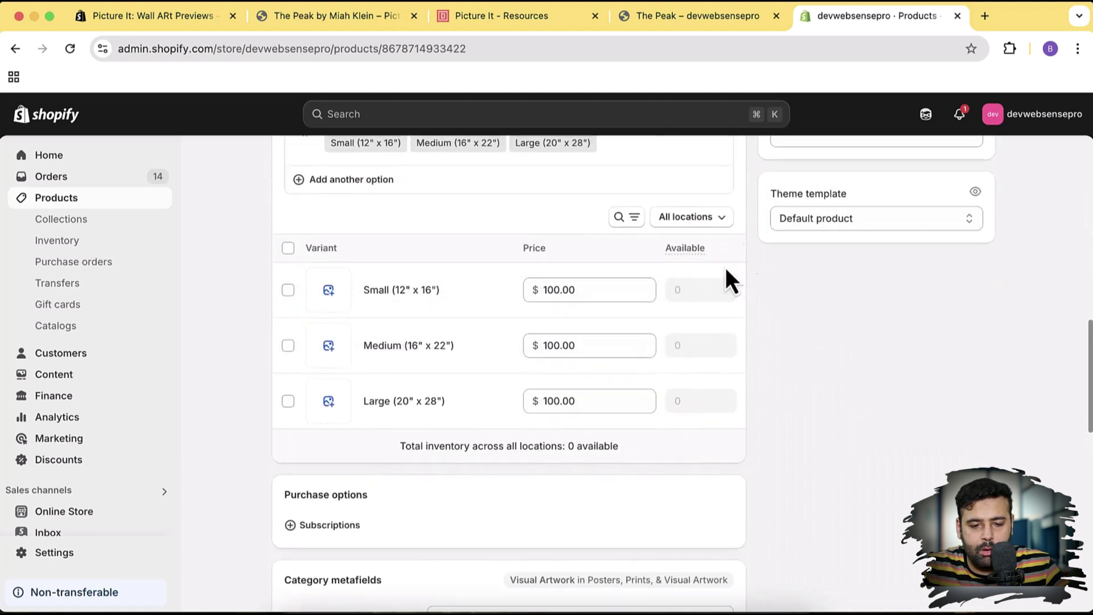
left_click(337, 300)
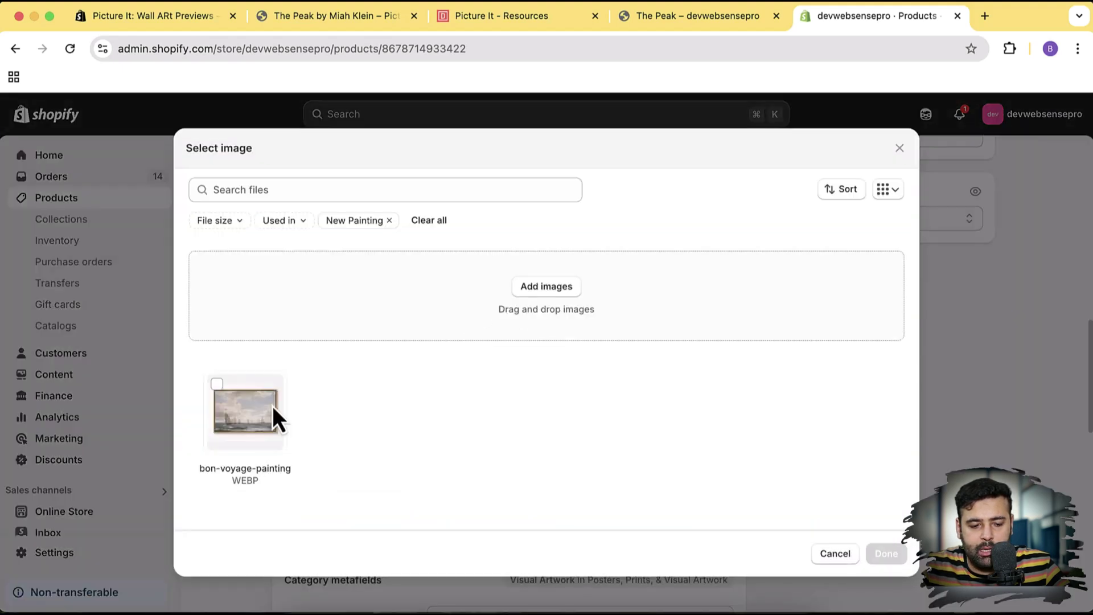
left_click(252, 402)
left_click(882, 553)
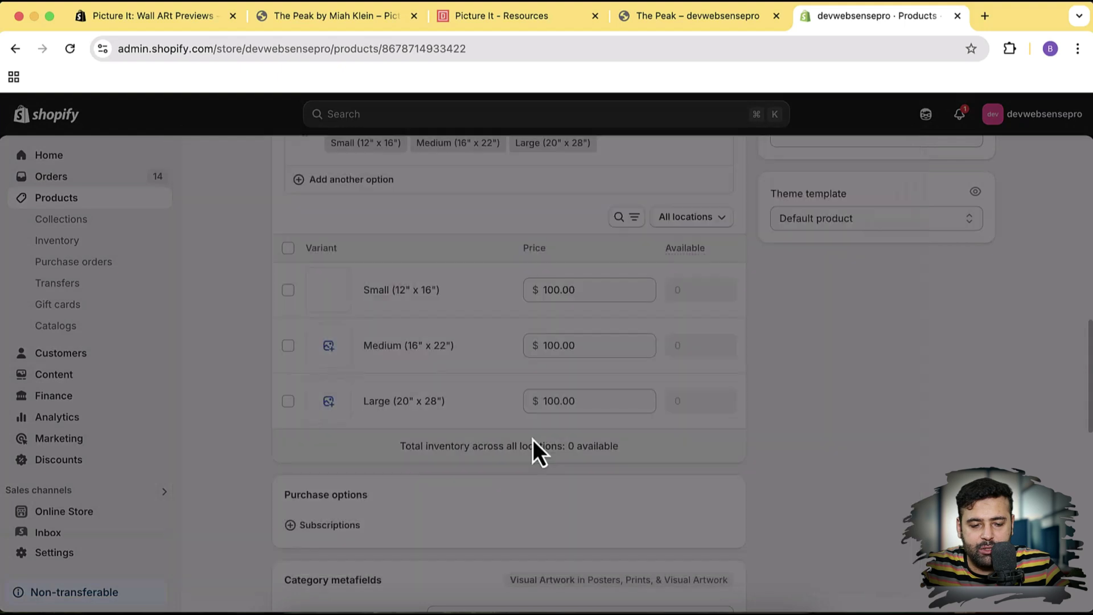
Assign the bon-voyage-painting image to the Medium (16" x 22") and Large (20" x 28") variants.
left_click(351, 360)
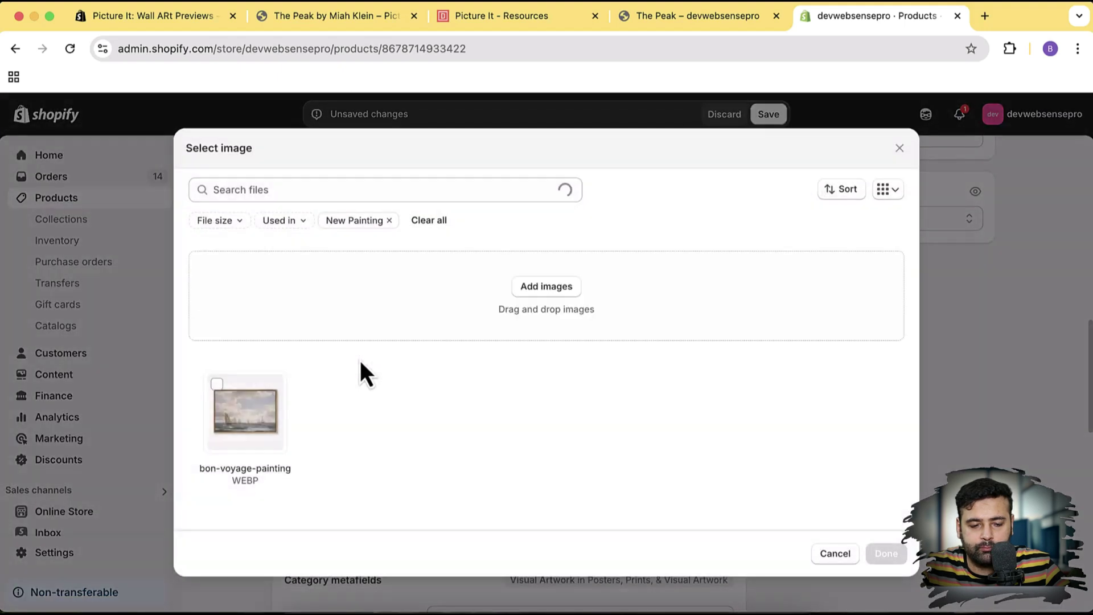
left_click(262, 401)
left_click(897, 558)
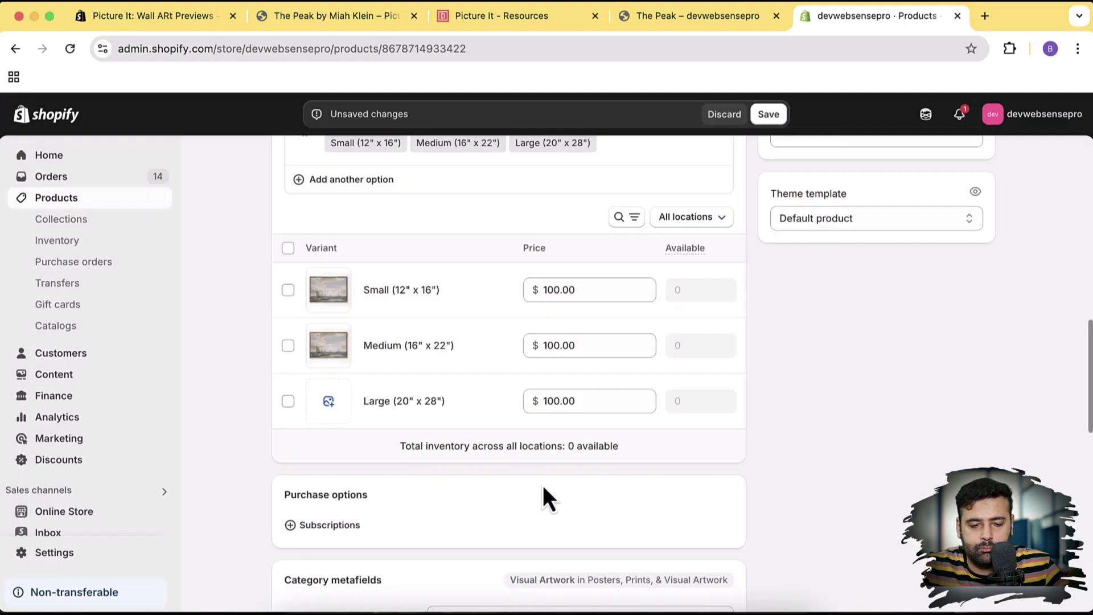
left_click(340, 411)
left_click(258, 418)
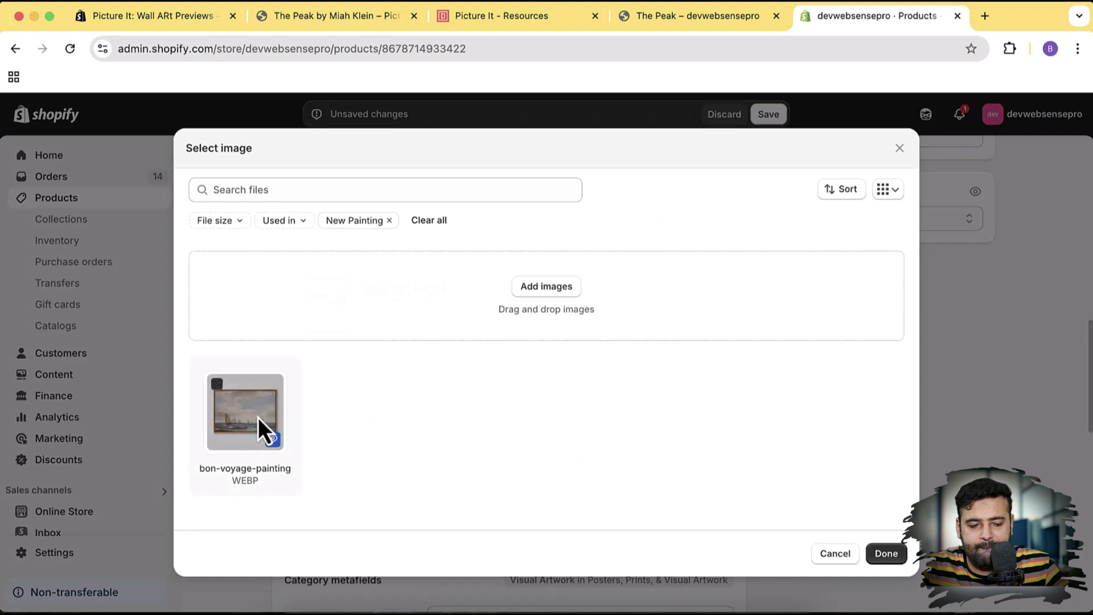
left_click(887, 548)
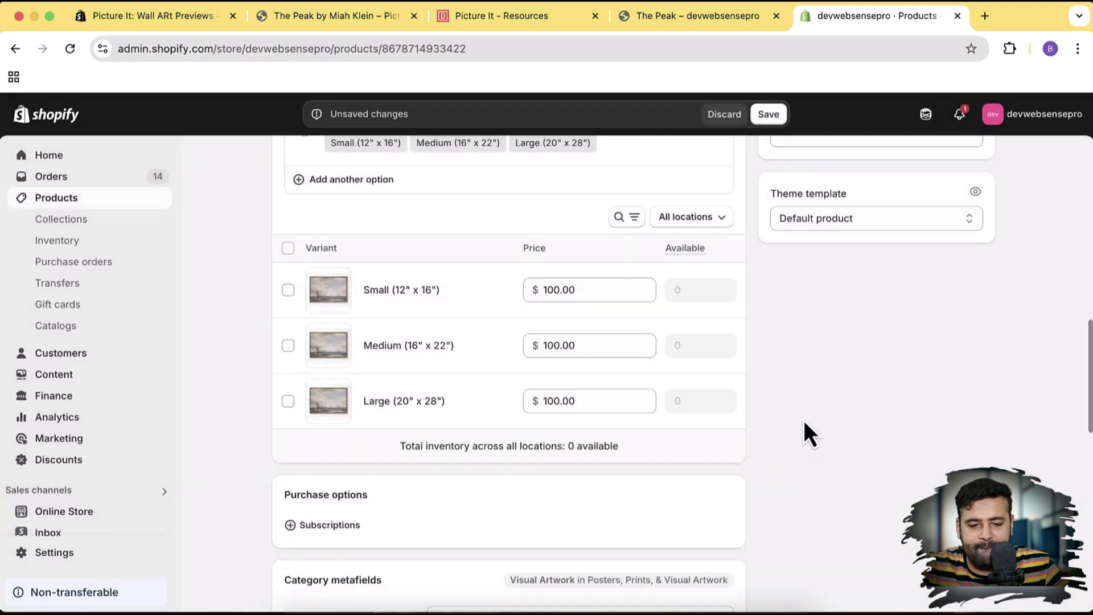
Save the New Painting product with its variant images and look over the product page.
scroll(773, 408, "up", 10)
scroll(773, 409, "down", 3)
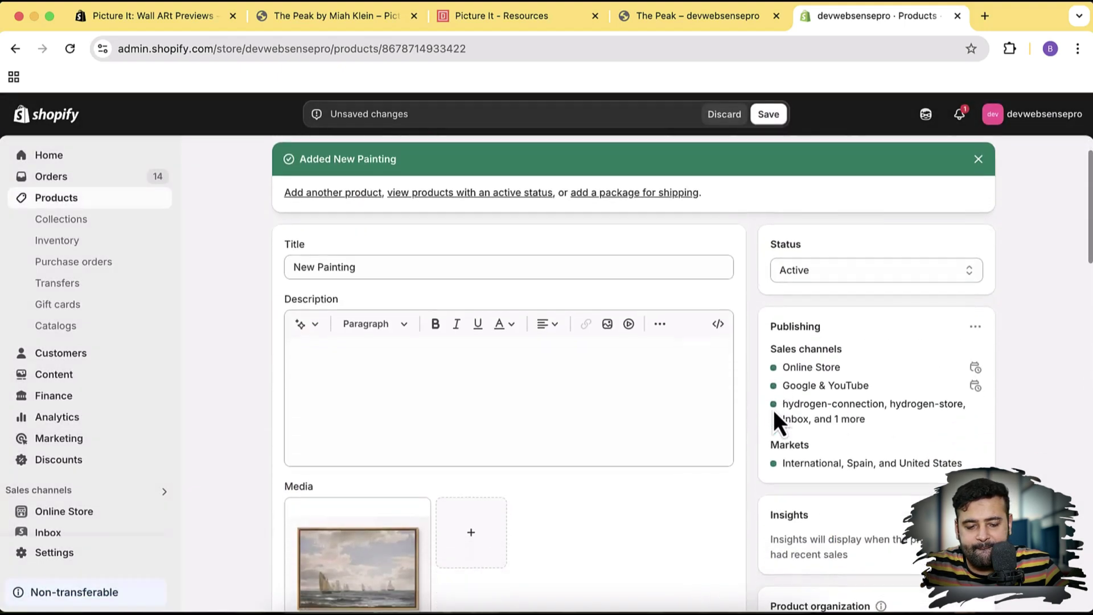
left_click(769, 114)
scroll(761, 285, "down", 15)
scroll(757, 305, "up", 15)
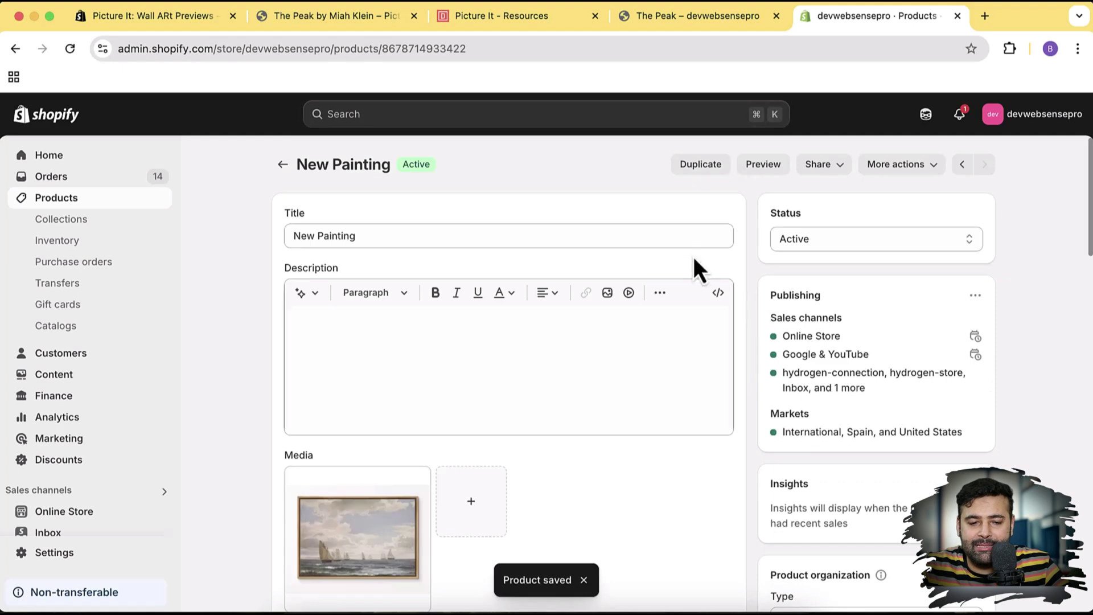
Check the guide's Activate Your Products section and open the My Products page of the Picture It app in Shopify.
left_click(483, 22)
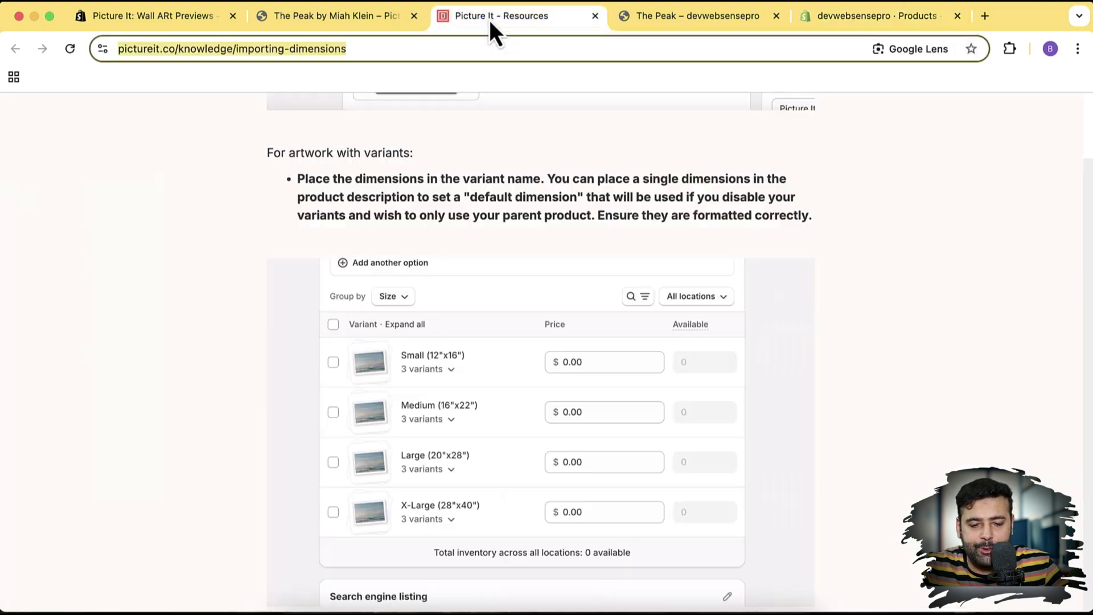
scroll(863, 254, "down", 5)
scroll(863, 255, "up", 4)
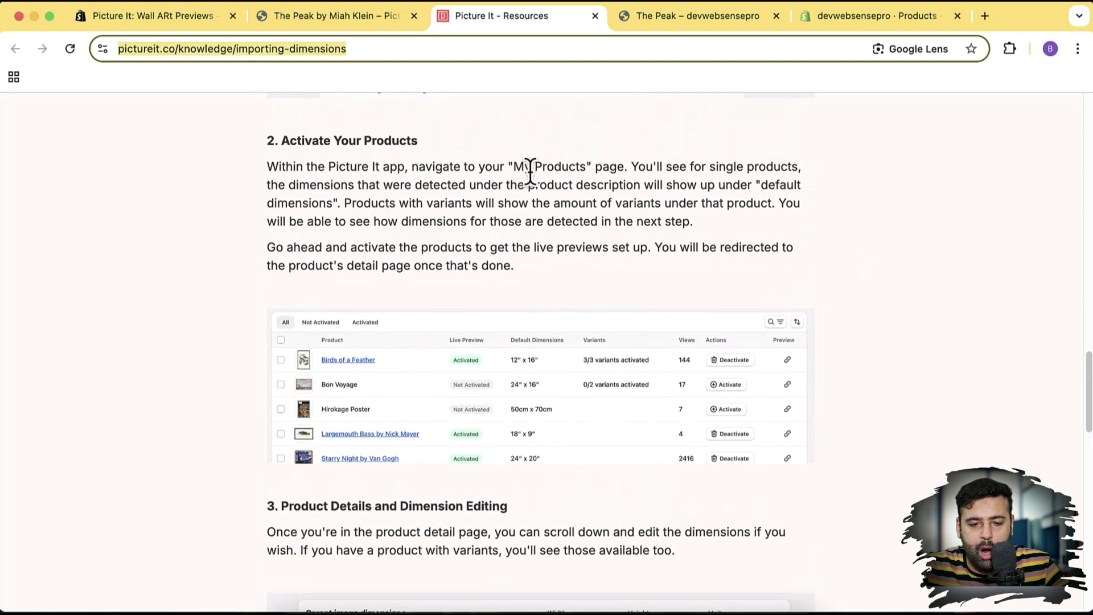
left_click_drag(513, 166, 586, 167)
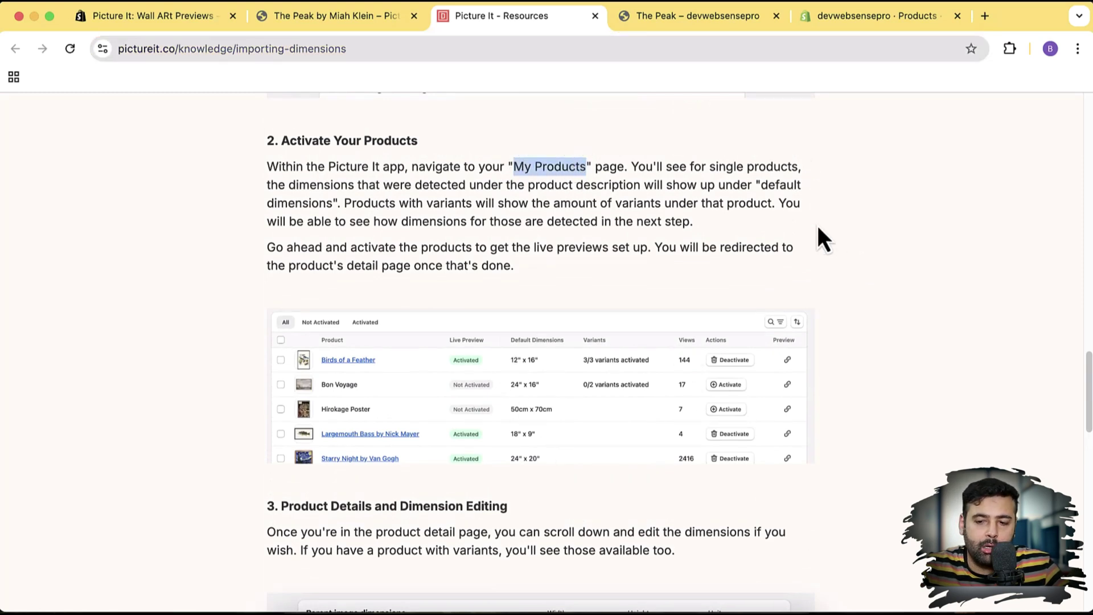
left_click(843, 26)
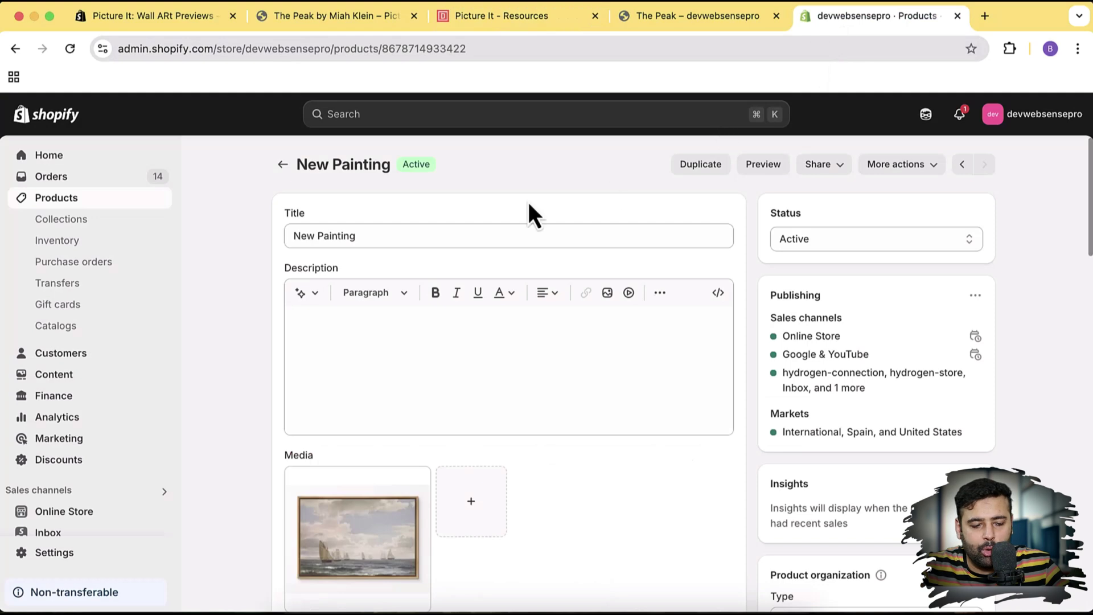
scroll(137, 419, "down", 3)
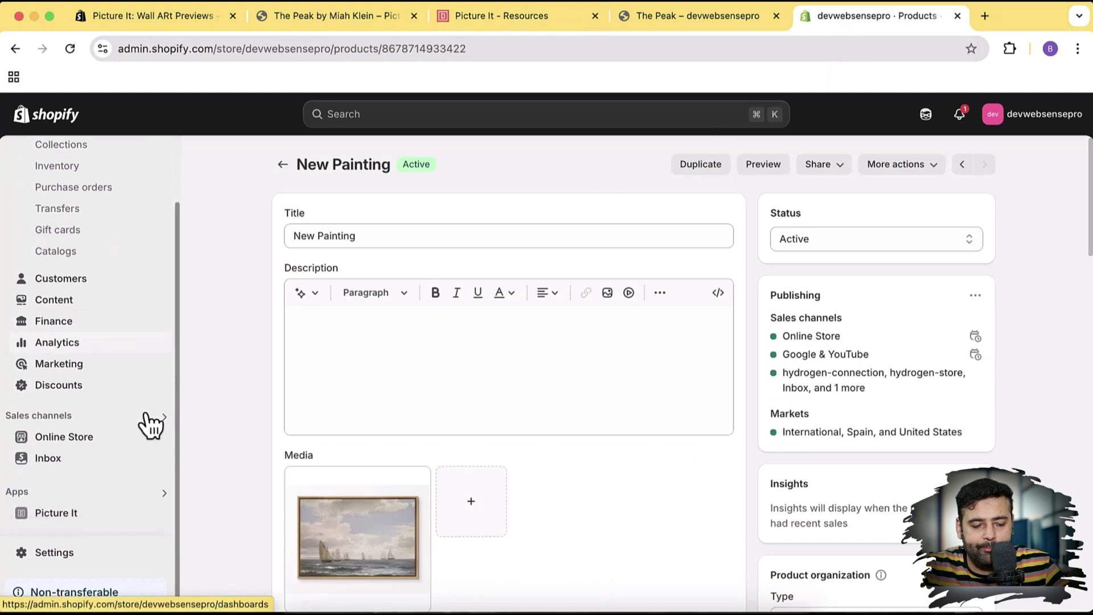
left_click(91, 514)
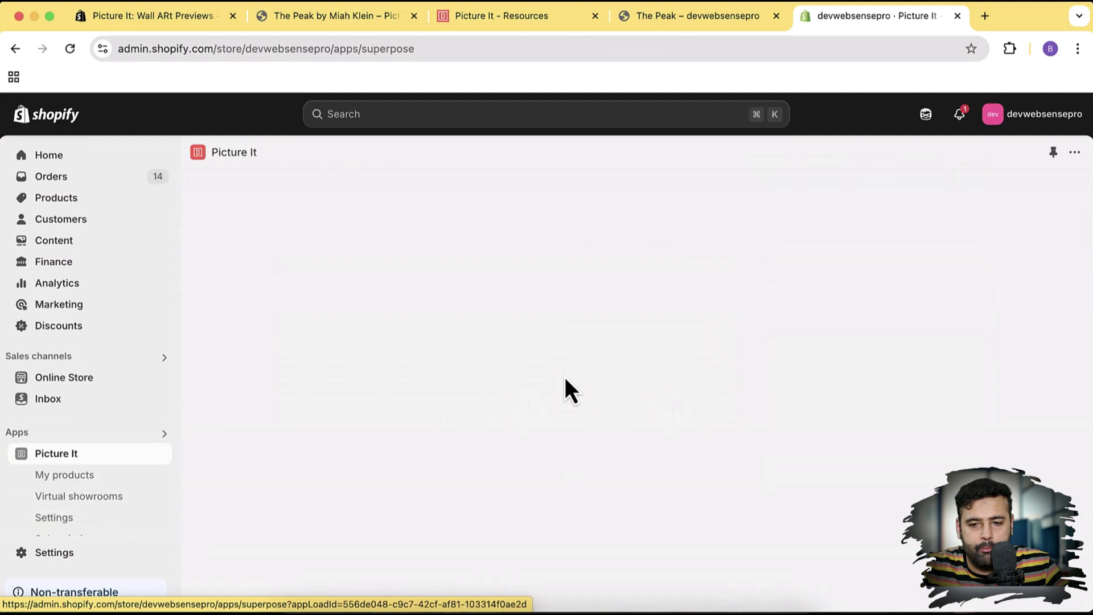
scroll(631, 300, "down", 3)
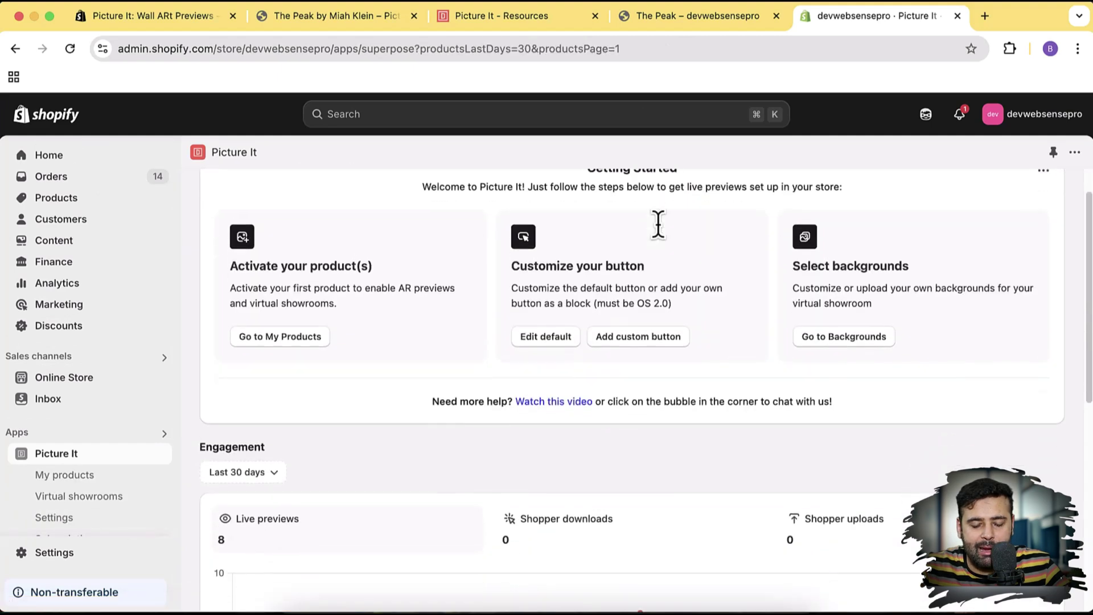
left_click(283, 297)
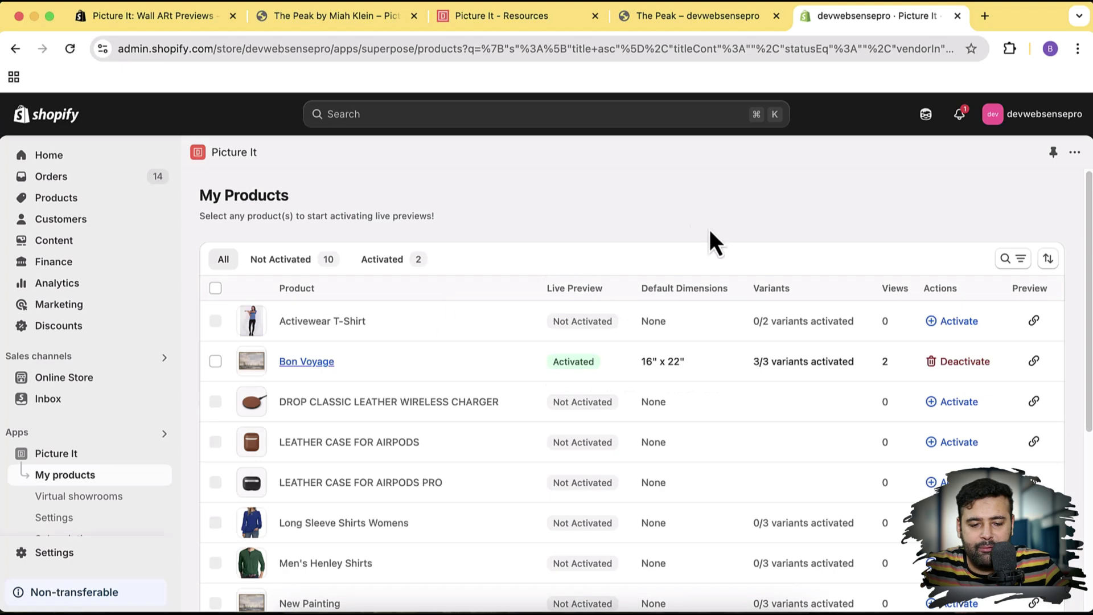
Activate live previews for the New Painting product, choosing to activate them for all variants.
scroll(710, 230, "down", 5)
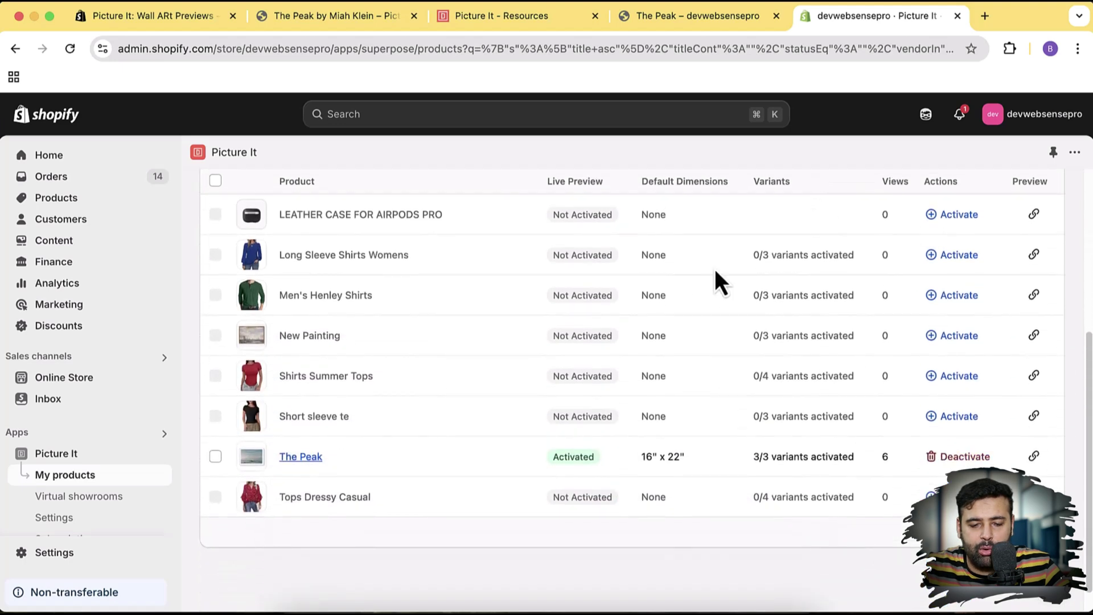
left_click_drag(278, 339, 616, 349)
left_click(538, 349)
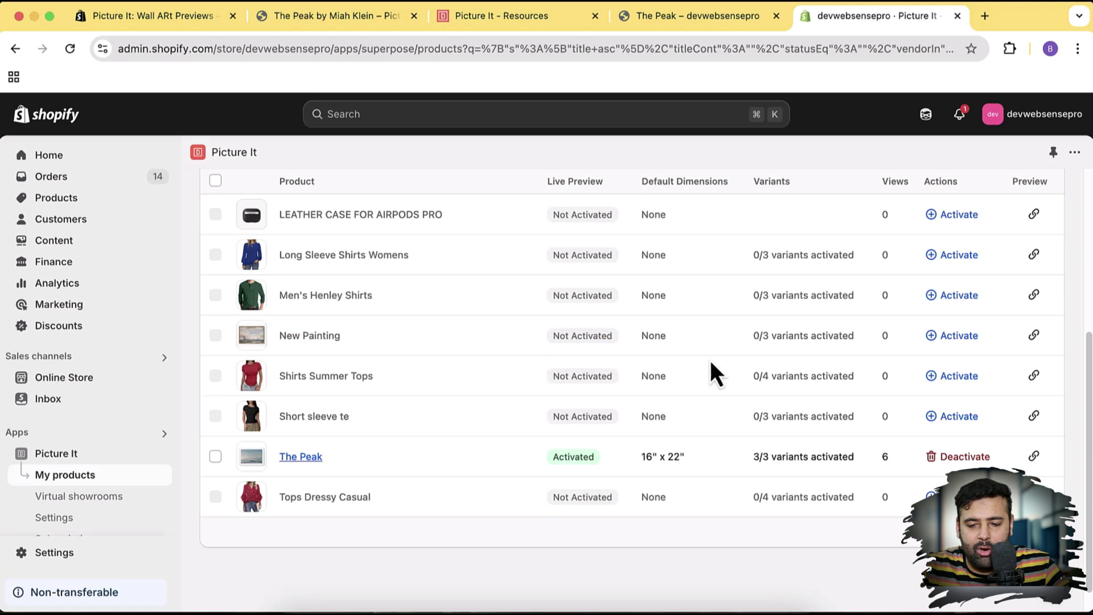
left_click(949, 336)
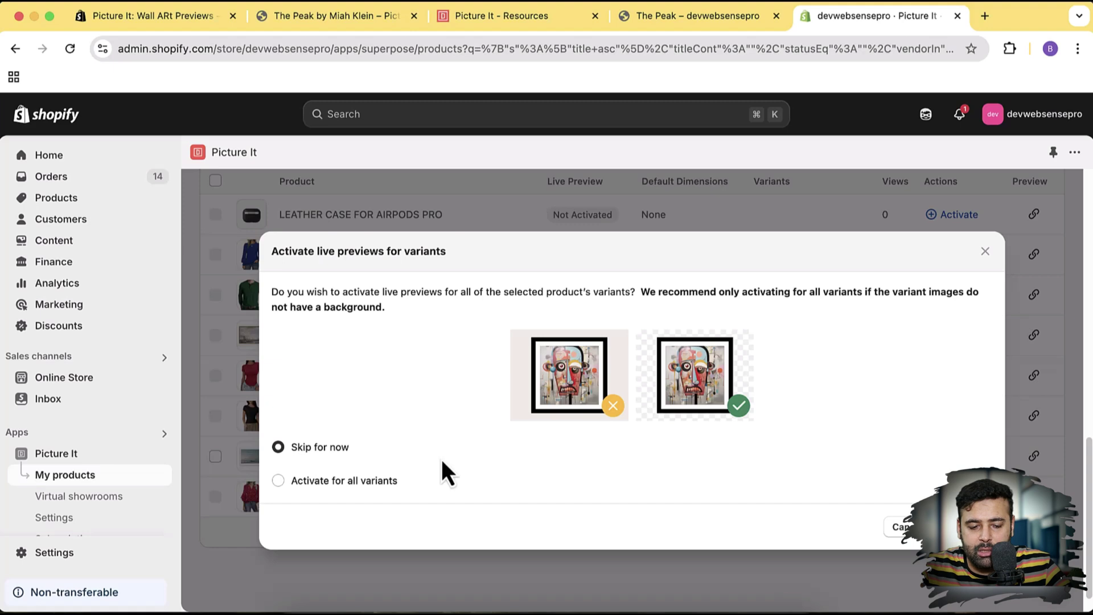
left_click(375, 484)
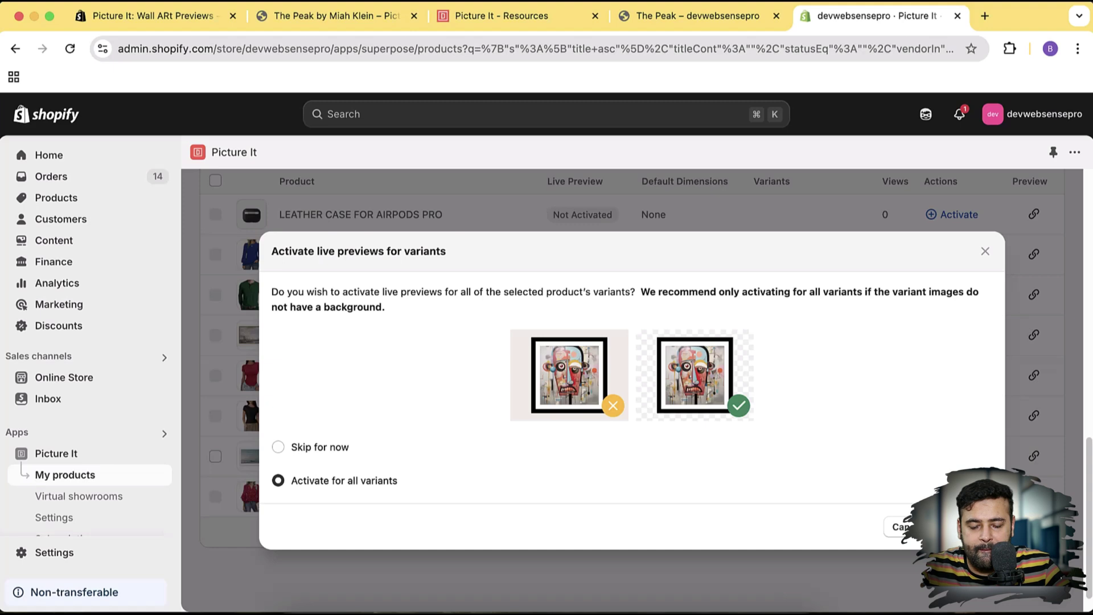
left_click(962, 527)
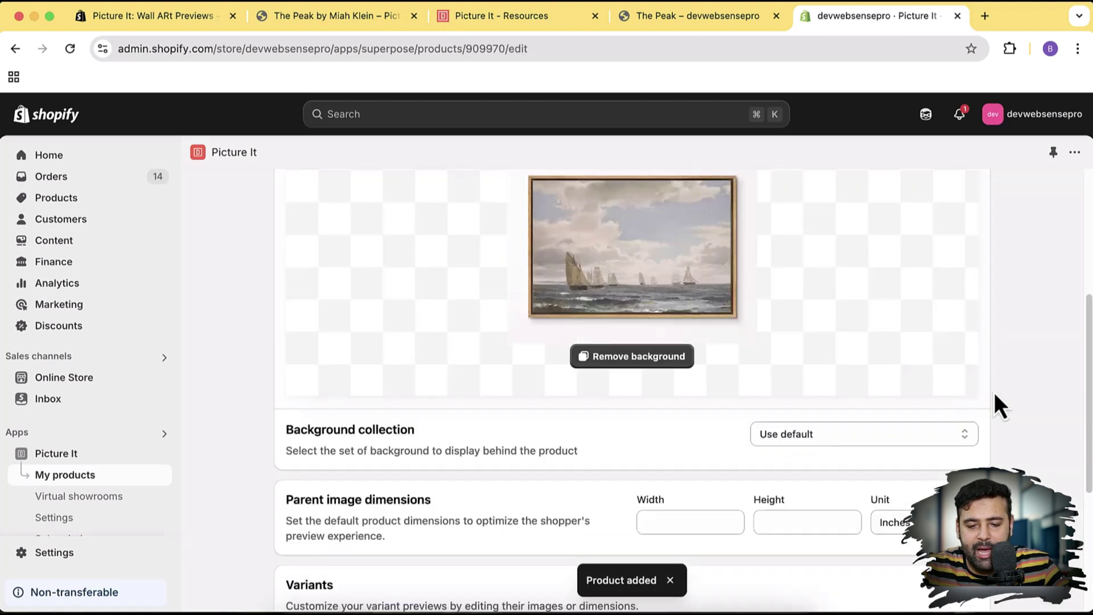
Remove the background from New Painting's default live preview image.
scroll(994, 392, "up", 5)
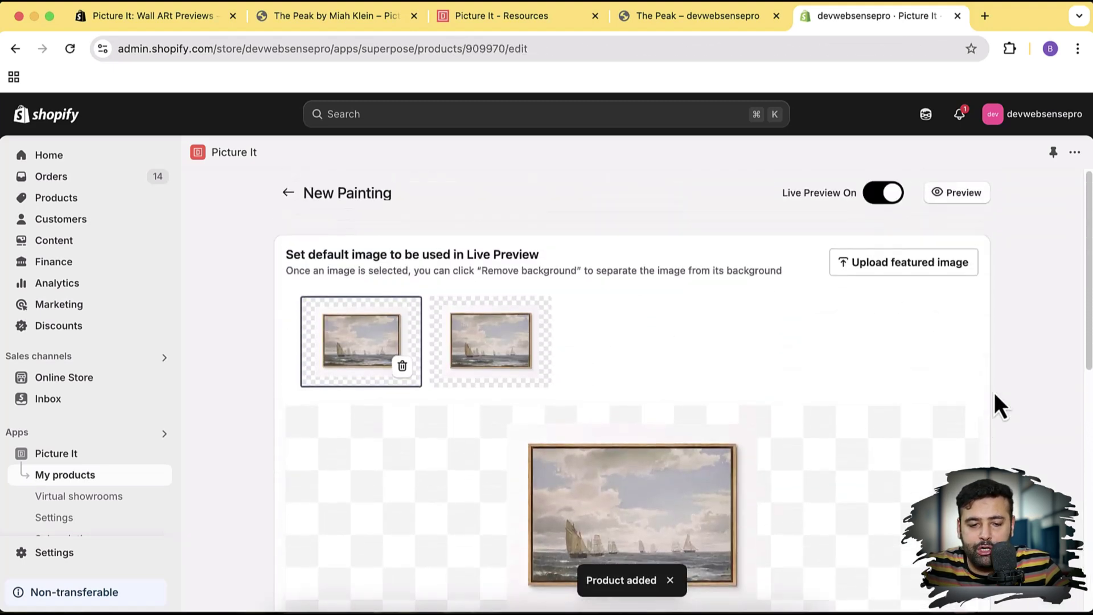
scroll(996, 395, "down", 5)
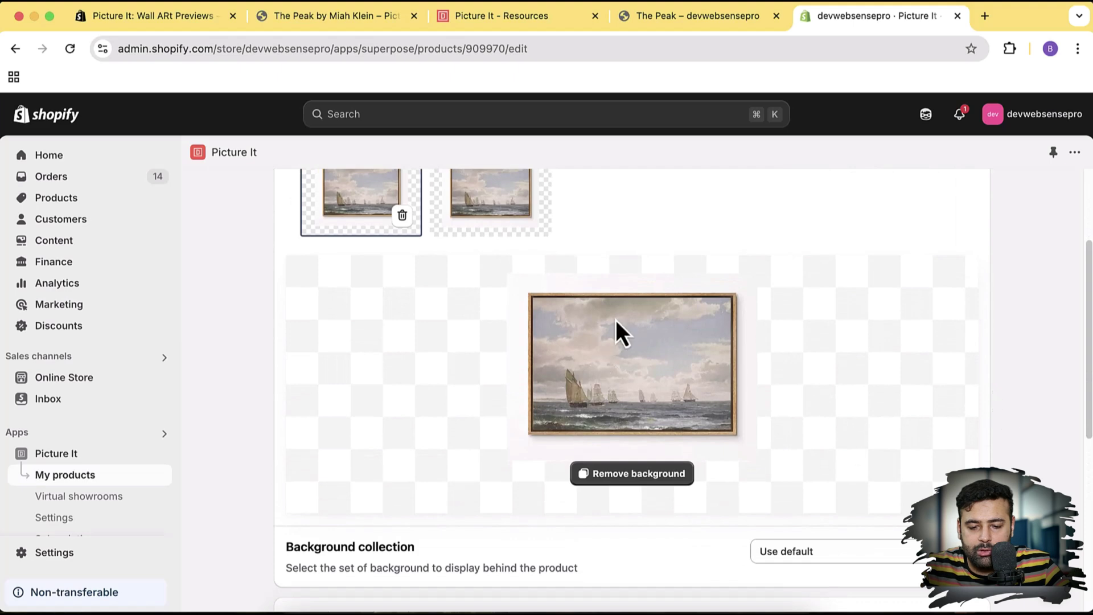
left_click(676, 473)
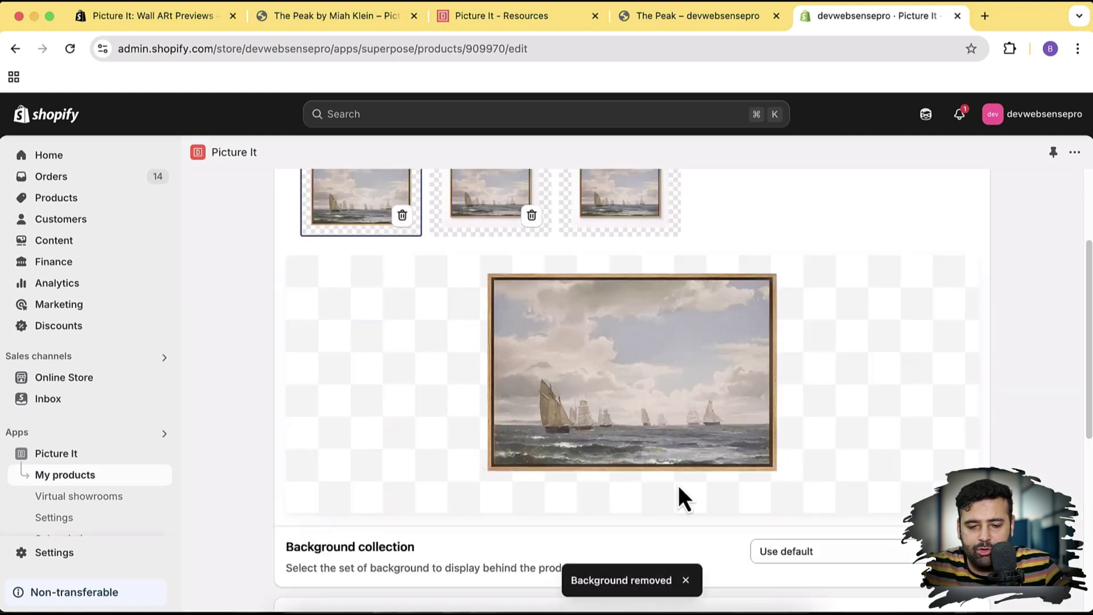
Remove the background from the live preview image of New Painting's Large (20" x 28") variant and confirm the image.
scroll(965, 312, "down", 5)
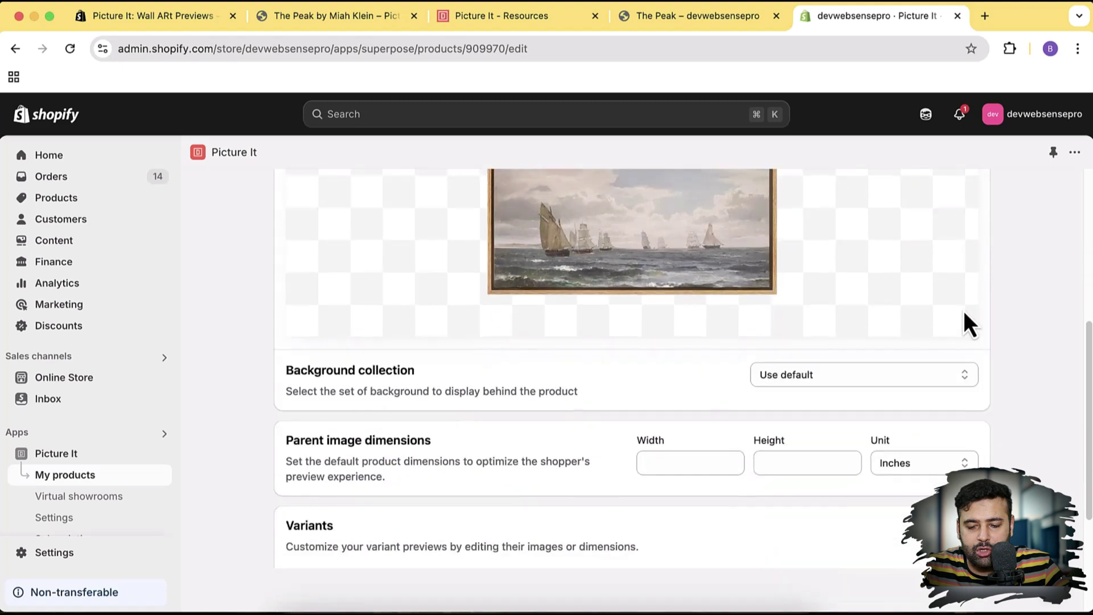
scroll(963, 310, "down", 2)
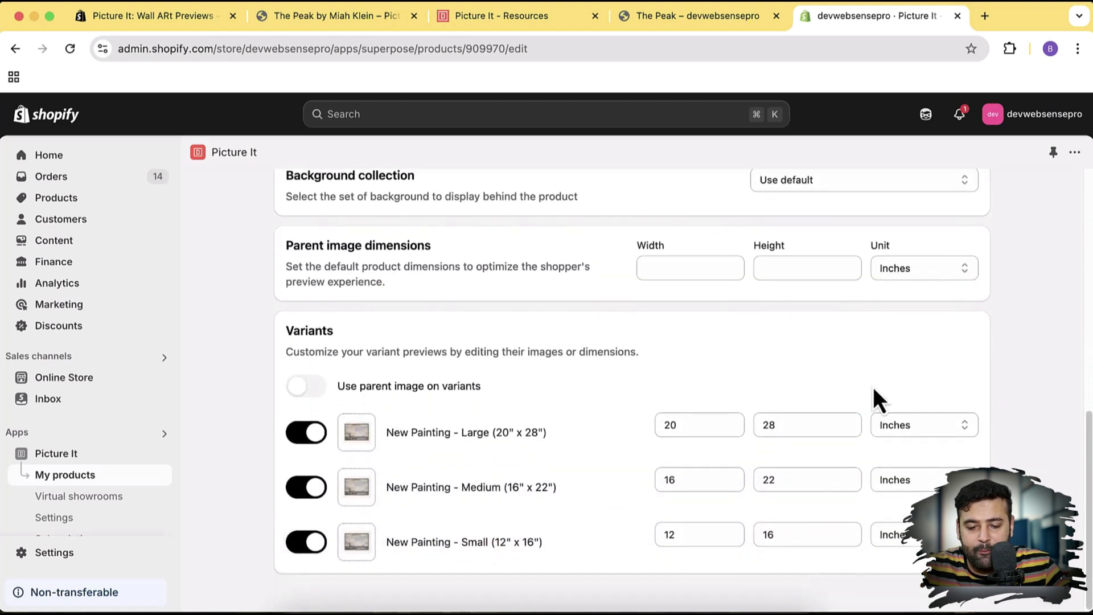
left_click(358, 441)
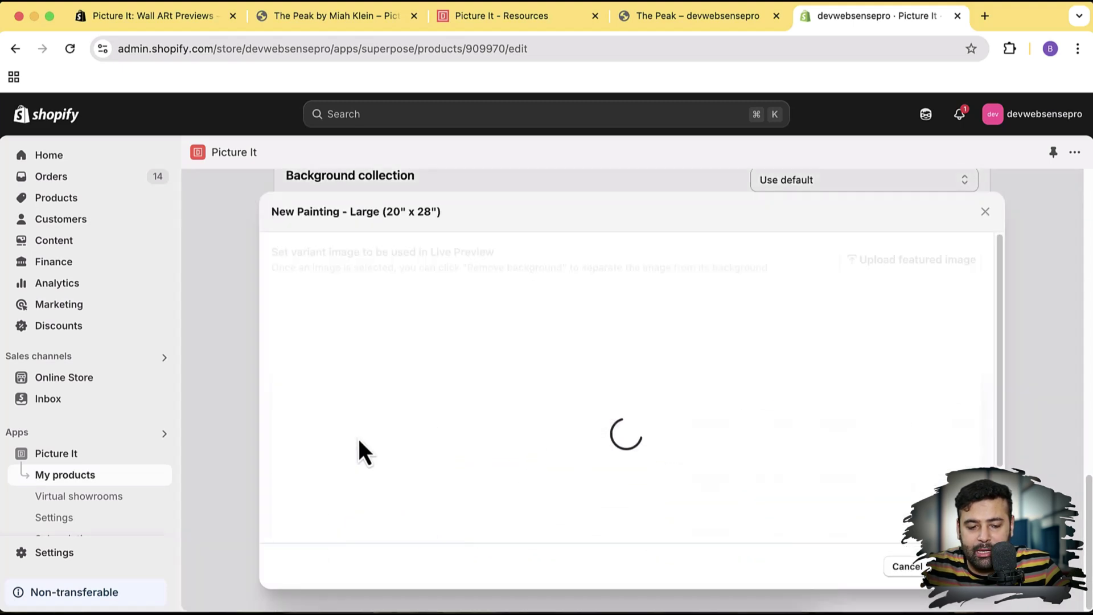
scroll(874, 370, "down", 3)
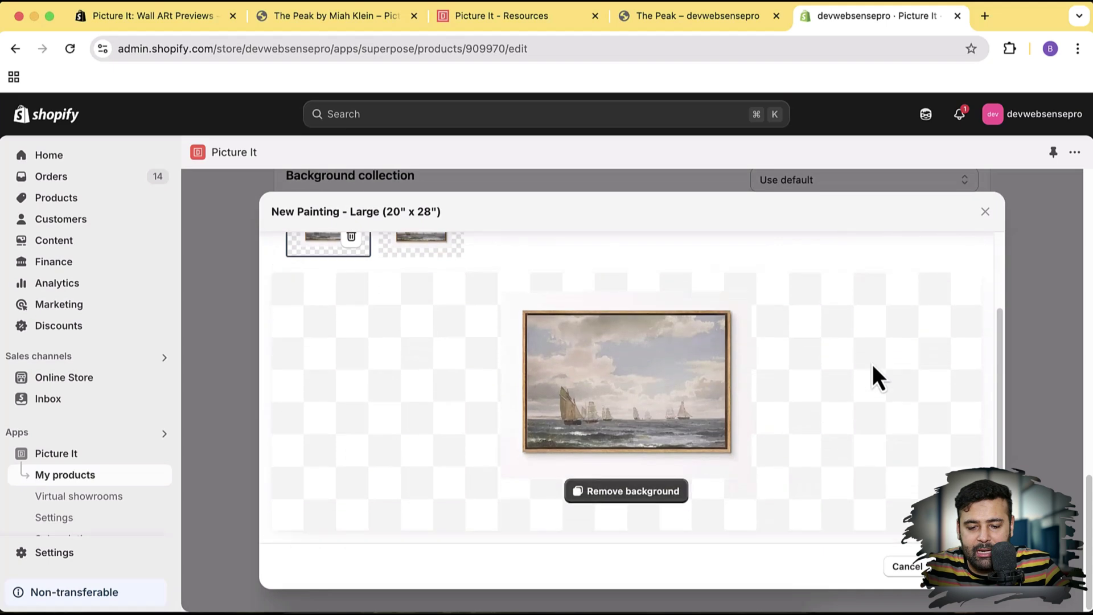
left_click(658, 493)
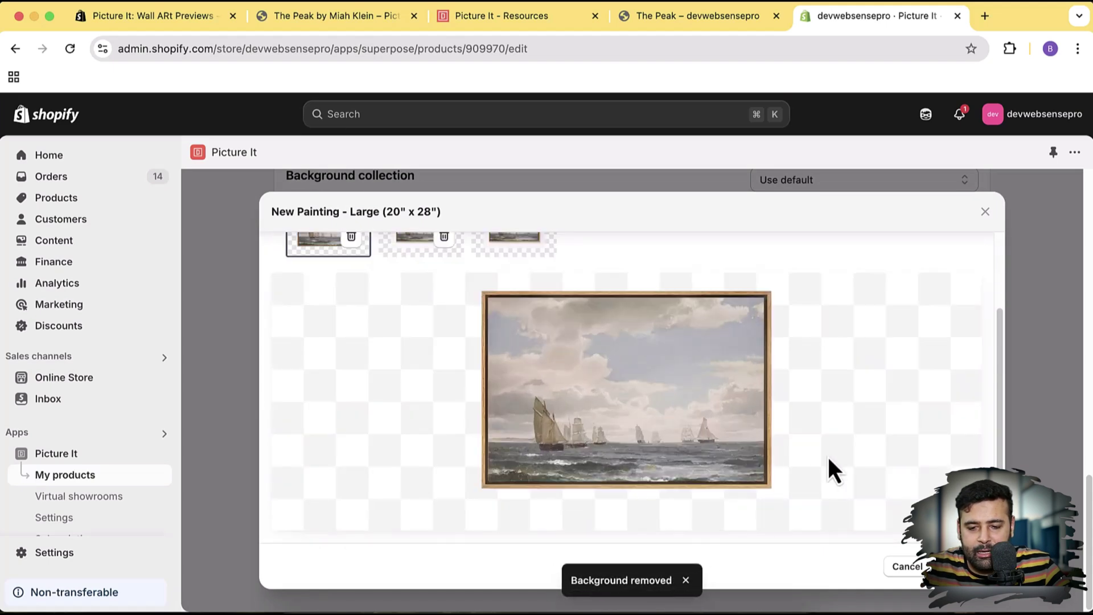
left_click(962, 566)
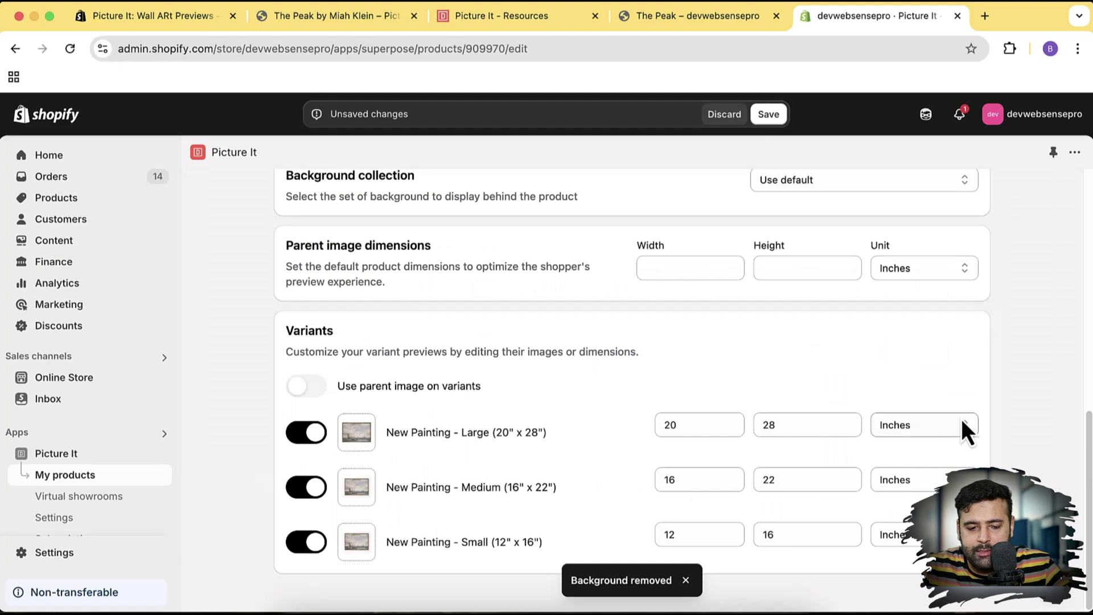
Remove the background from the live preview images of the Medium (16" x 22") and Small (12" x 16") variants.
left_click(366, 493)
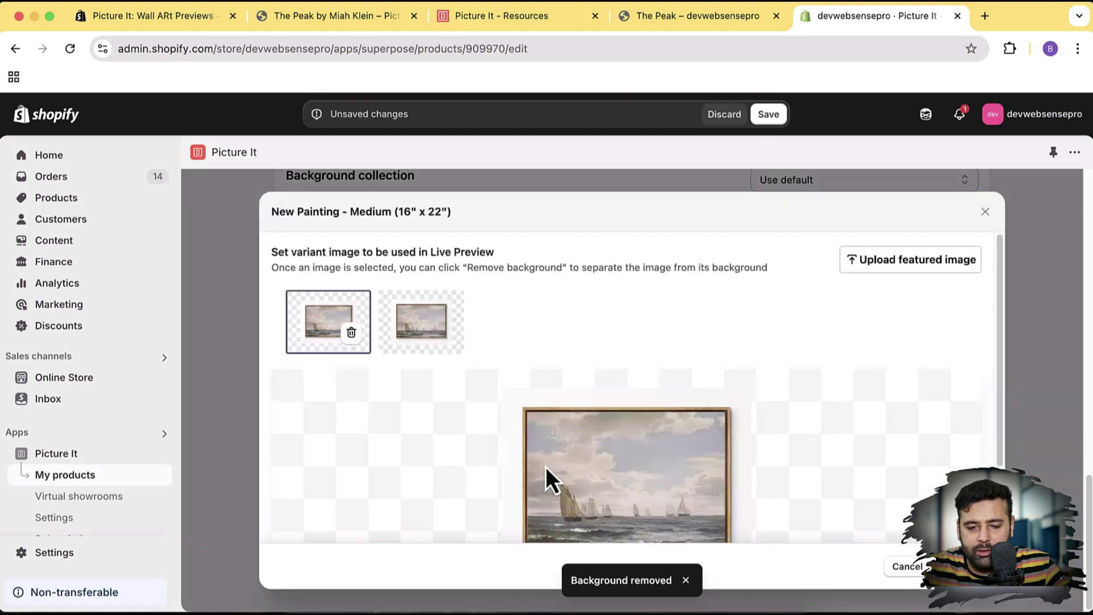
scroll(809, 430, "down", 2)
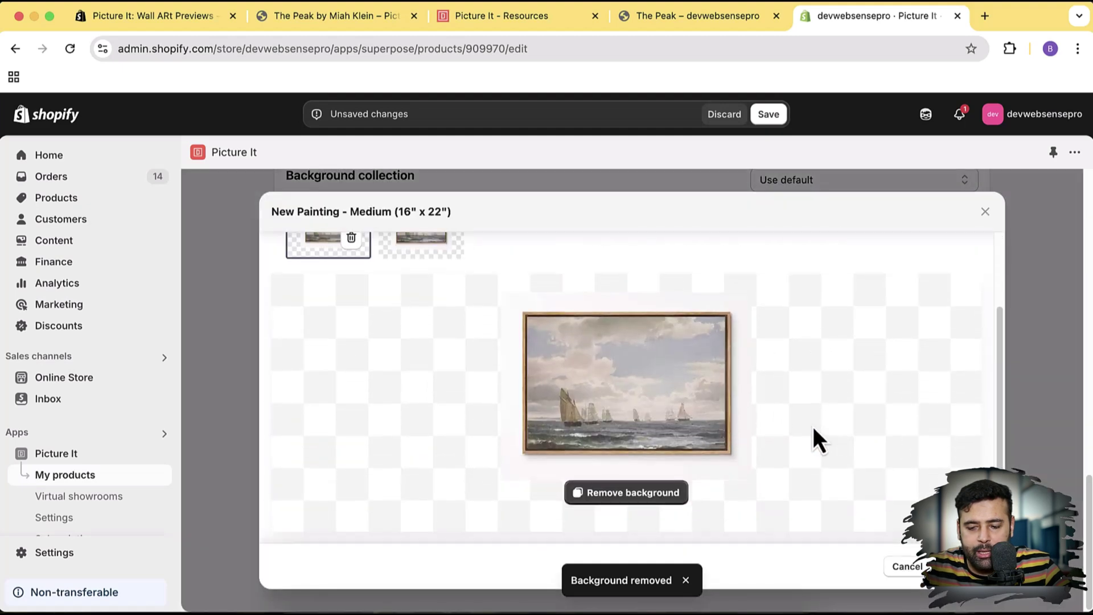
left_click(664, 499)
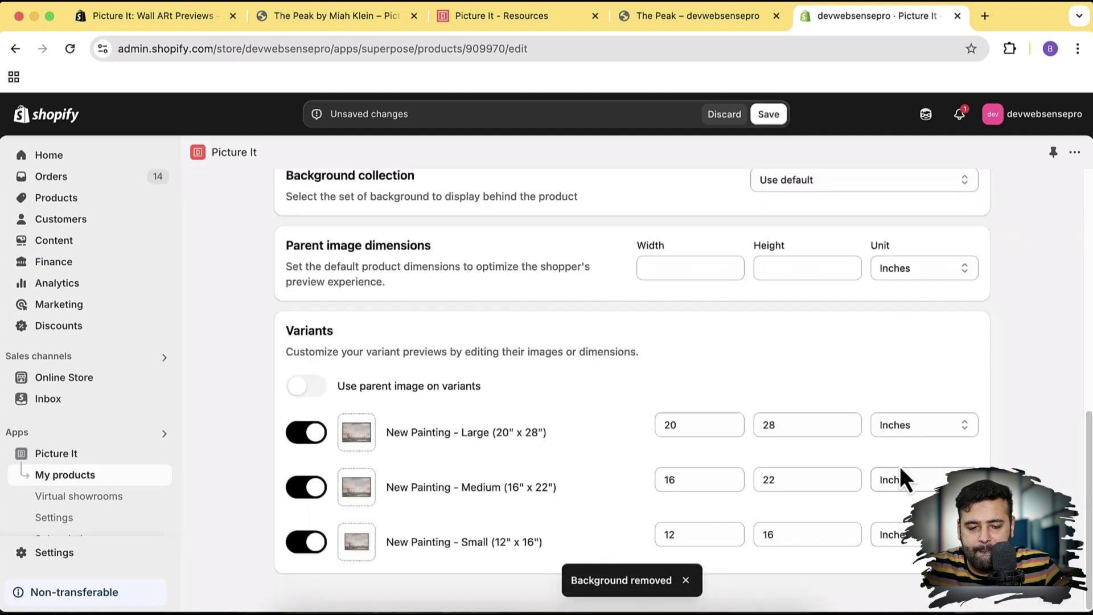
left_click(364, 541)
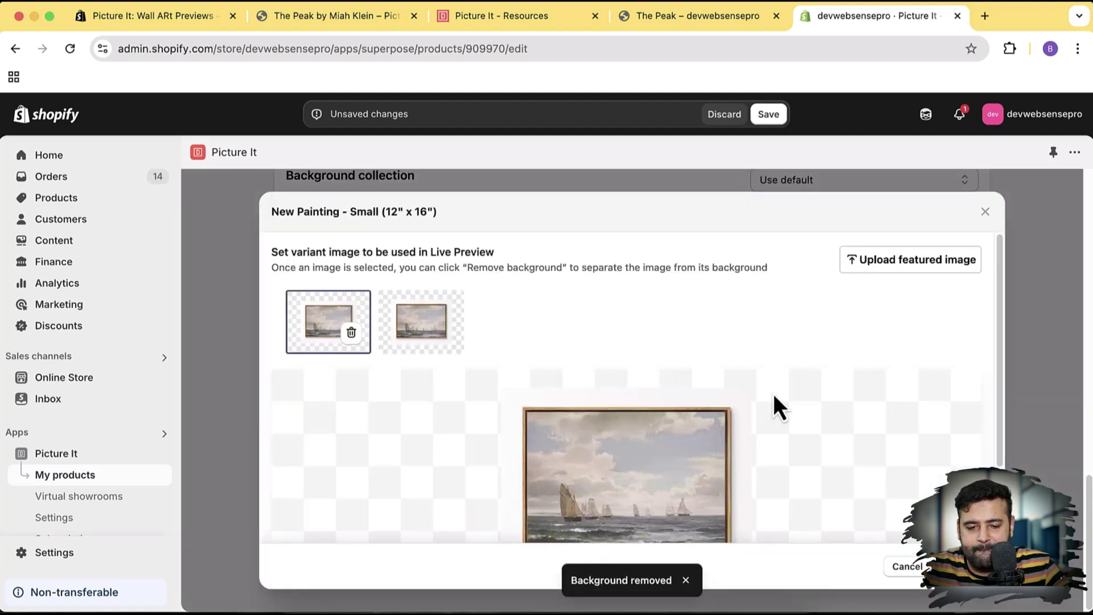
scroll(649, 421, "down", 2)
left_click(626, 490)
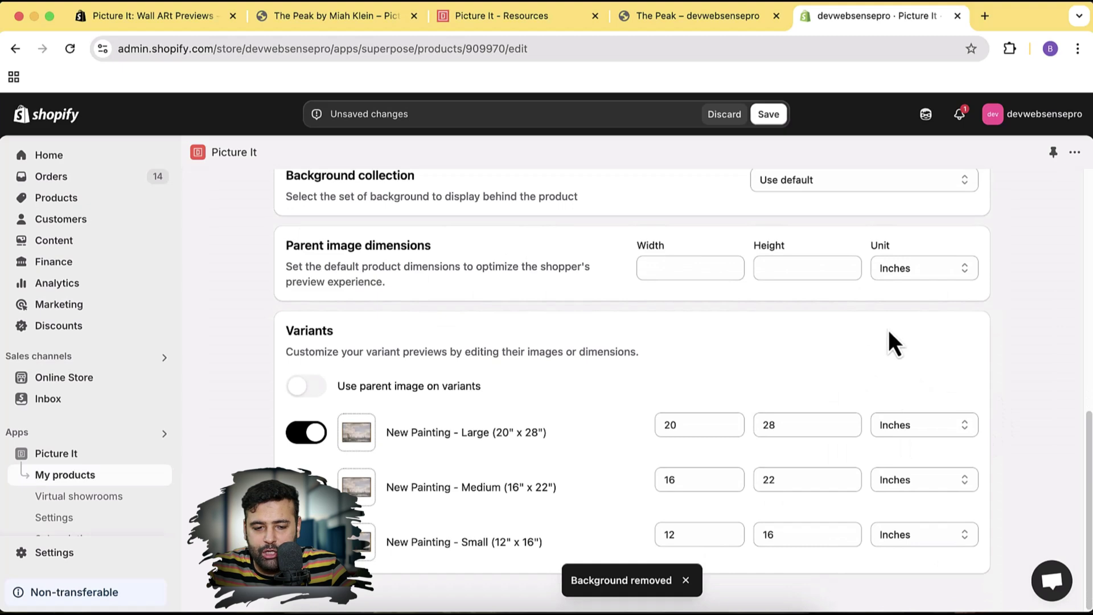
Check the unit options available for the parent image dimensions and the Large variant's dimensions.
left_click(948, 274)
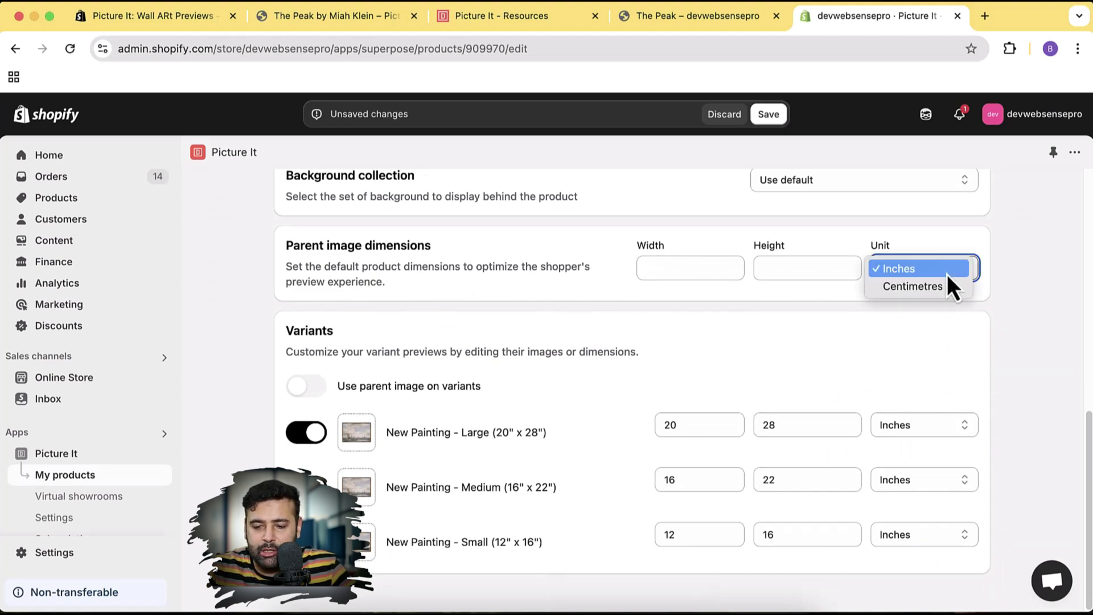
left_click(982, 316)
left_click(960, 425)
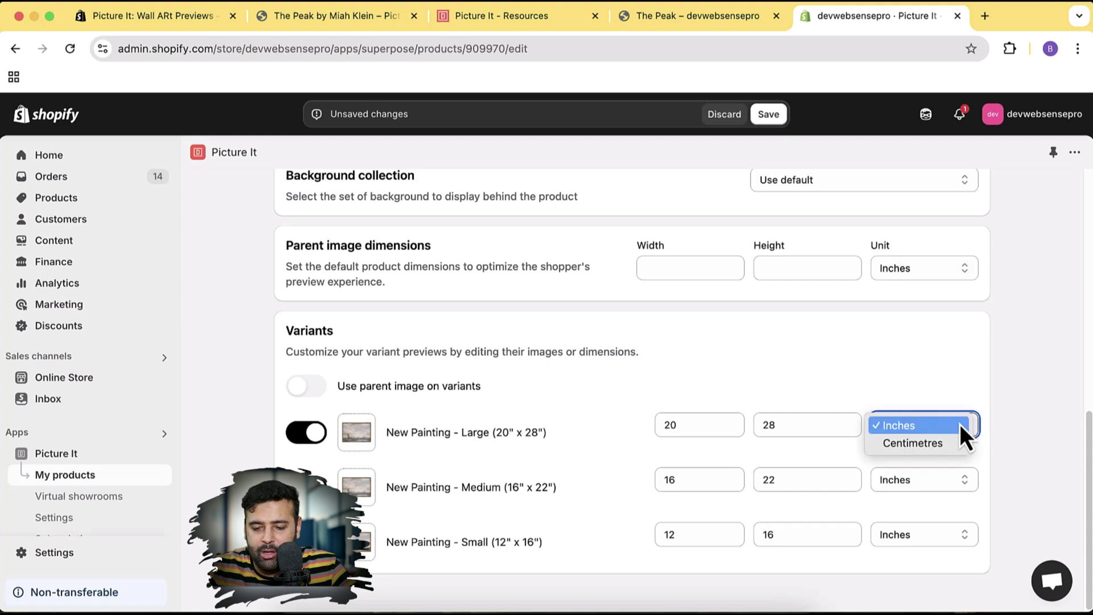
left_click(954, 483)
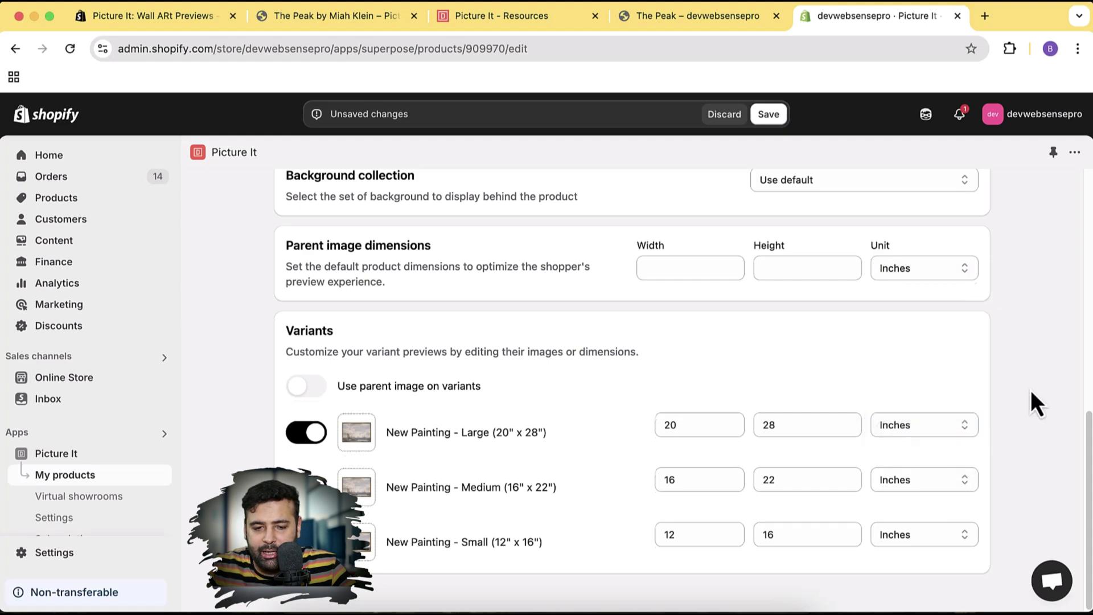
Look over New Painting's default preview image and view the available background collection options.
scroll(1031, 391, "up", 5)
scroll(1031, 390, "up", 5)
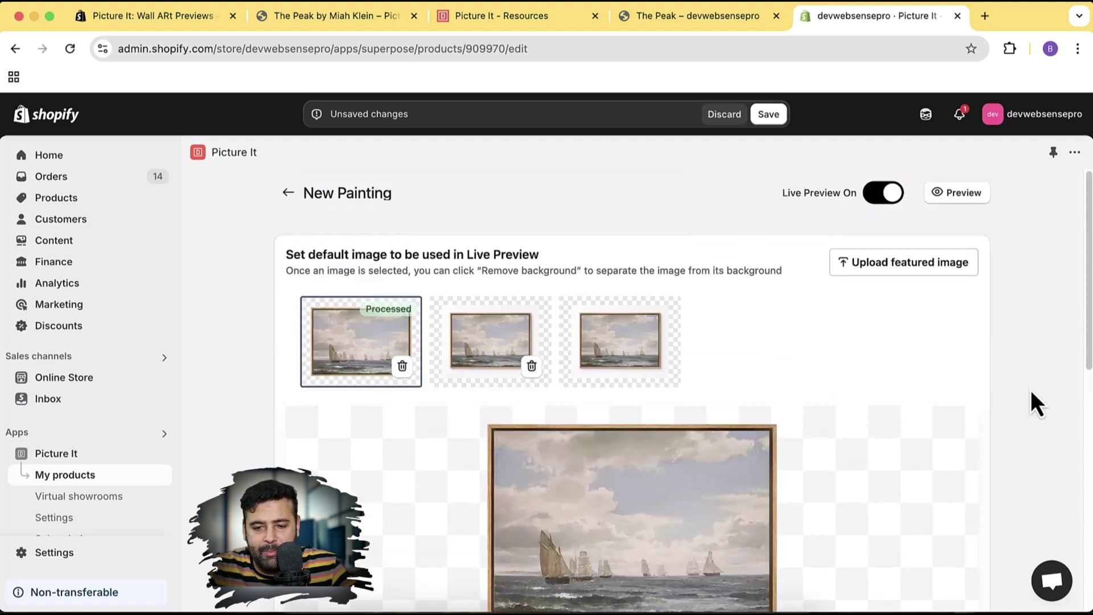
scroll(1031, 391, "down", 6)
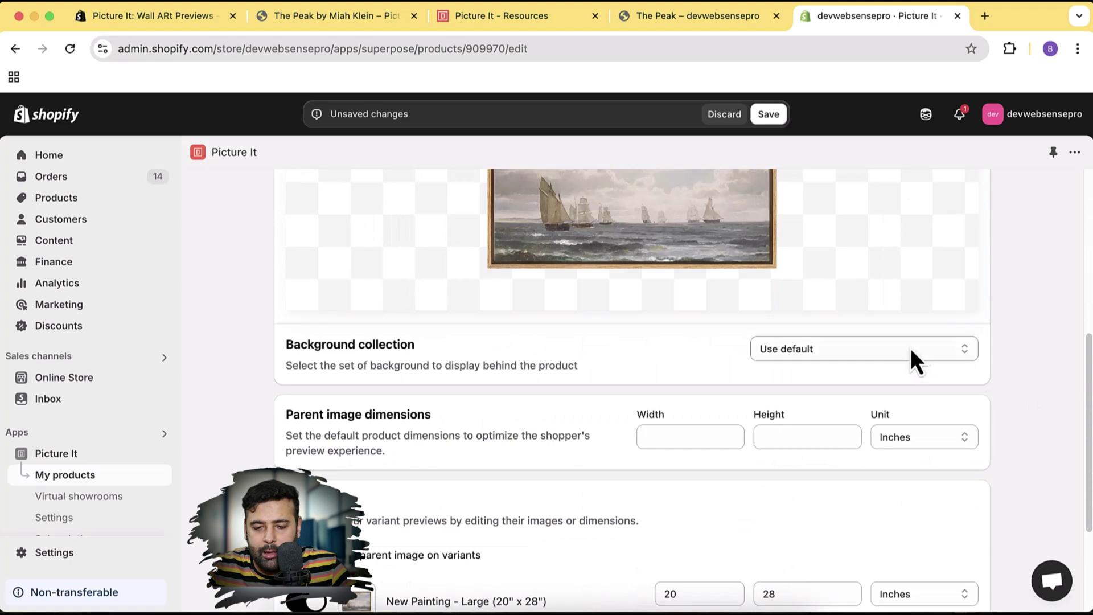
left_click(914, 349)
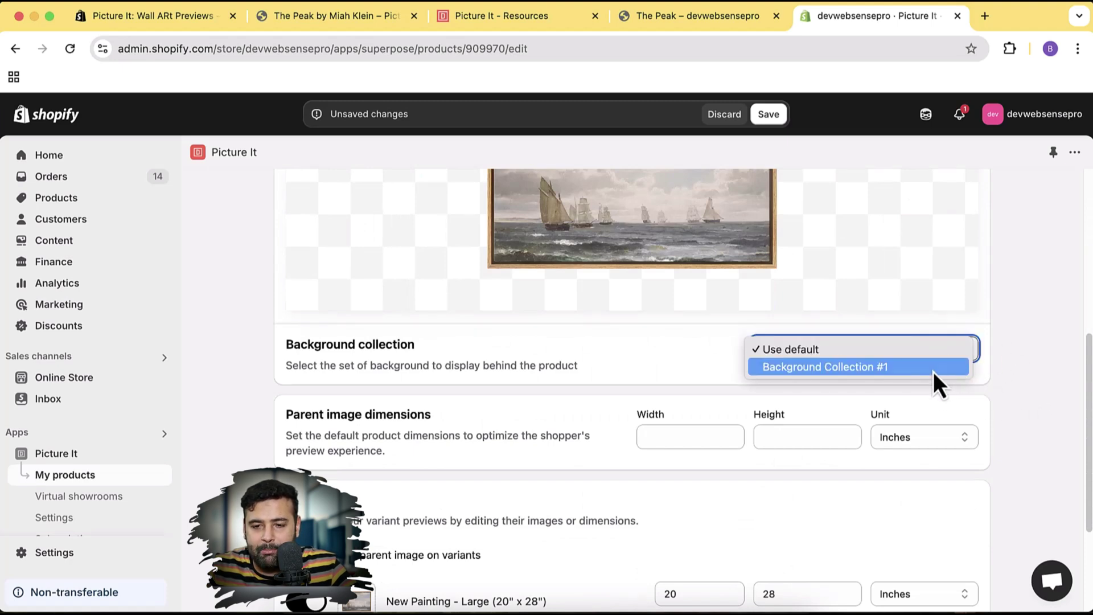
Switch to The Peak's storefront page and open its live preview to examine the room backgrounds and preview tools.
left_click(684, 21)
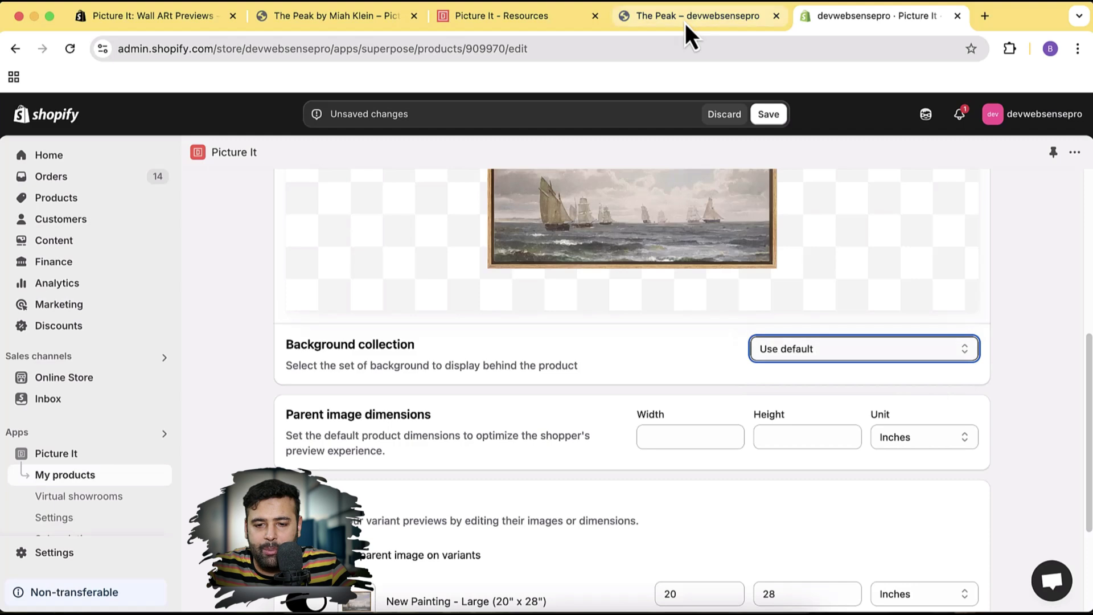
left_click(685, 20)
scroll(907, 244, "down", 2)
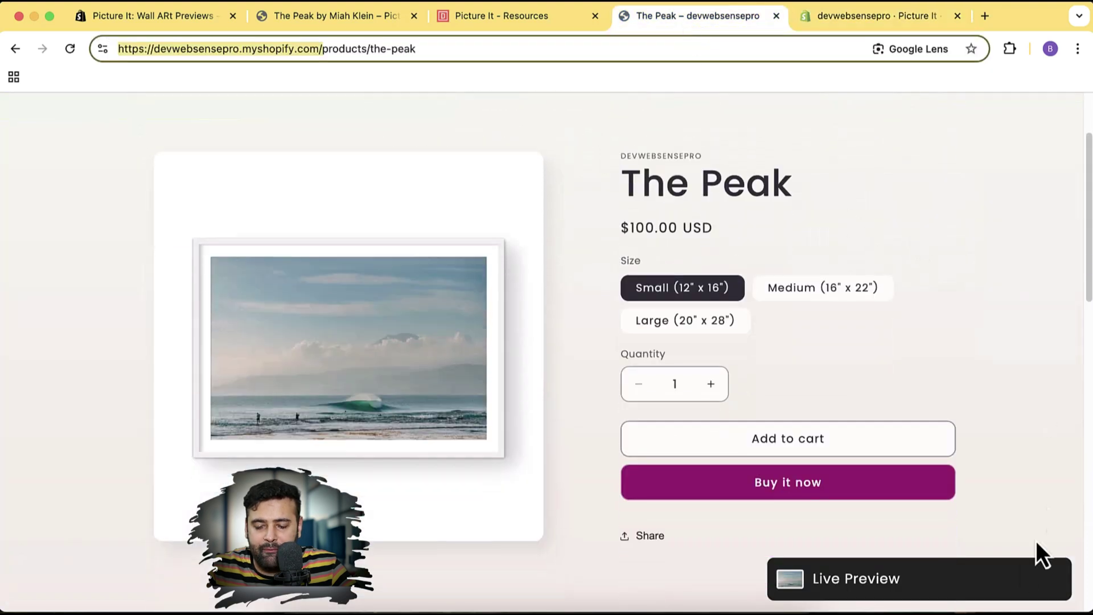
left_click(916, 582)
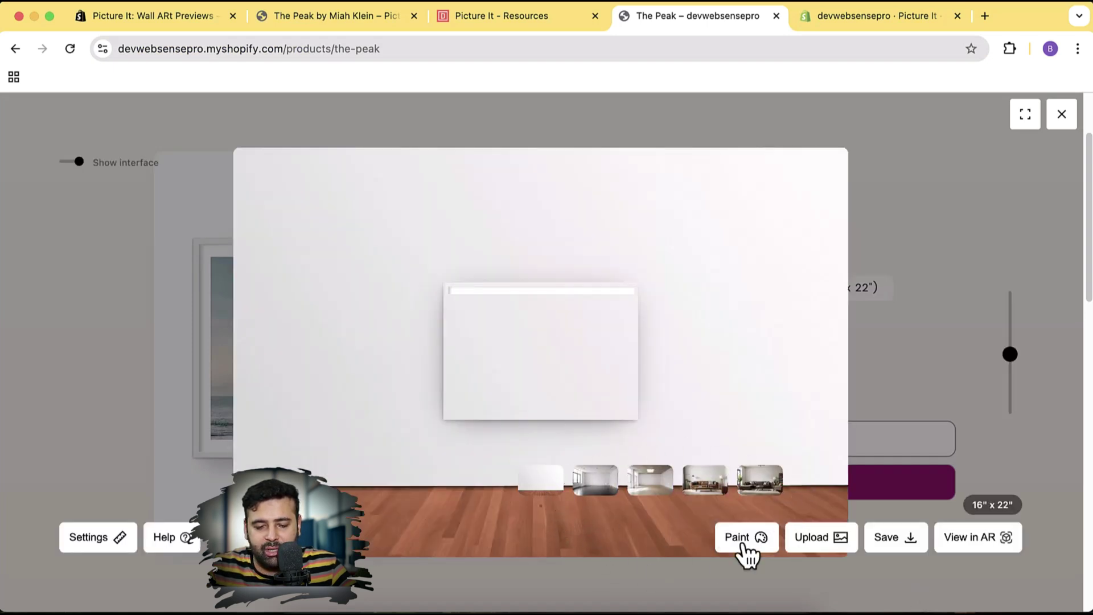
Return to New Painting's settings in Picture It and check the background collection choices again.
left_click(900, 22)
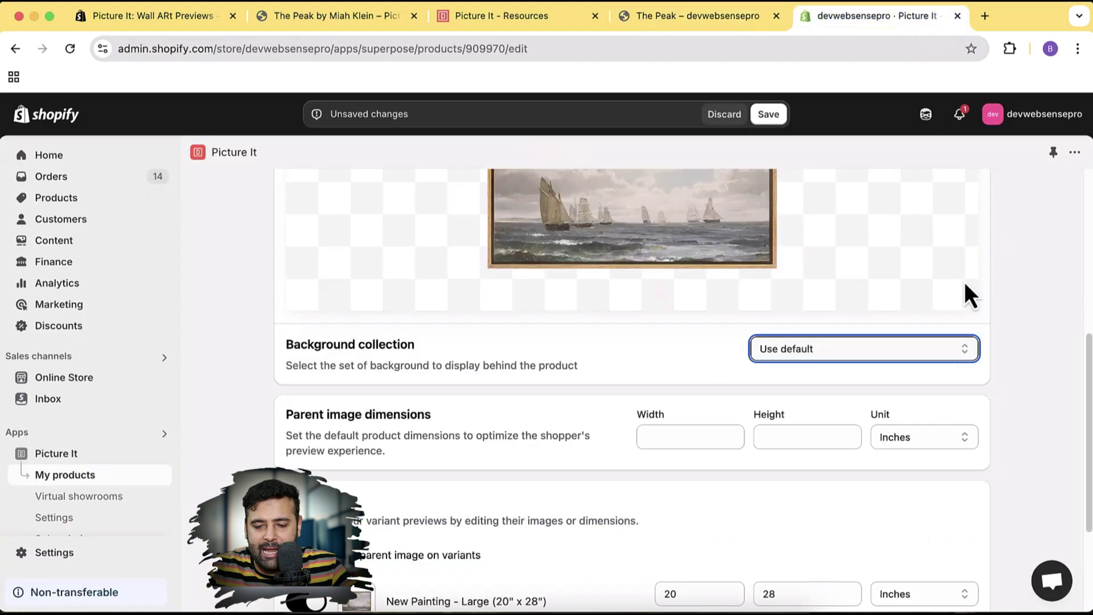
left_click(864, 356)
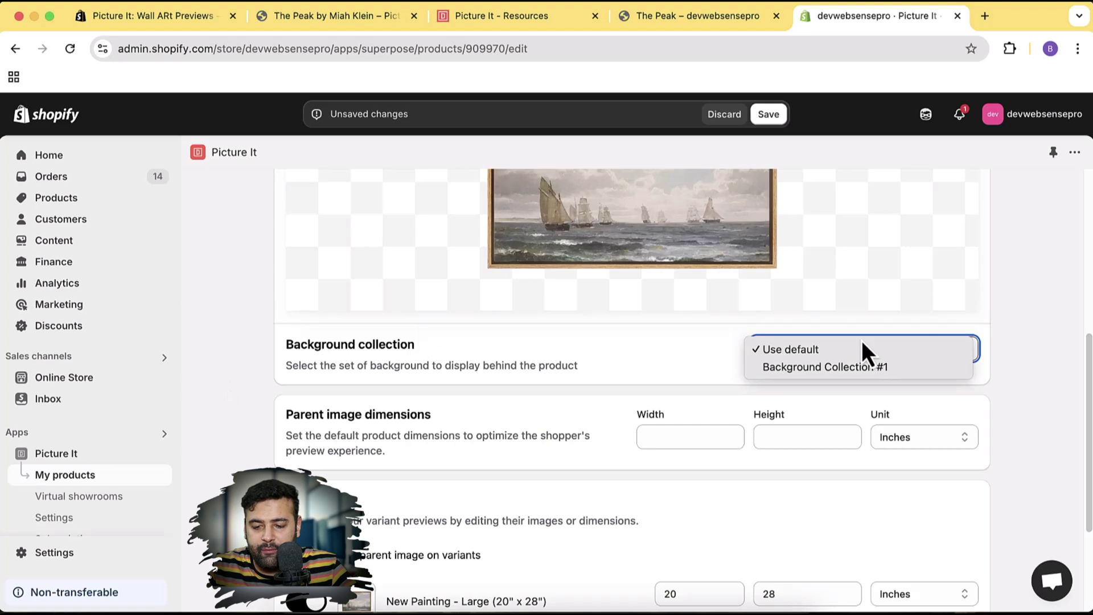
left_click(1044, 316)
Review New Painting's default image, dimensions and variant settings in Picture It, and save the changes.
scroll(1044, 316, "down", 4)
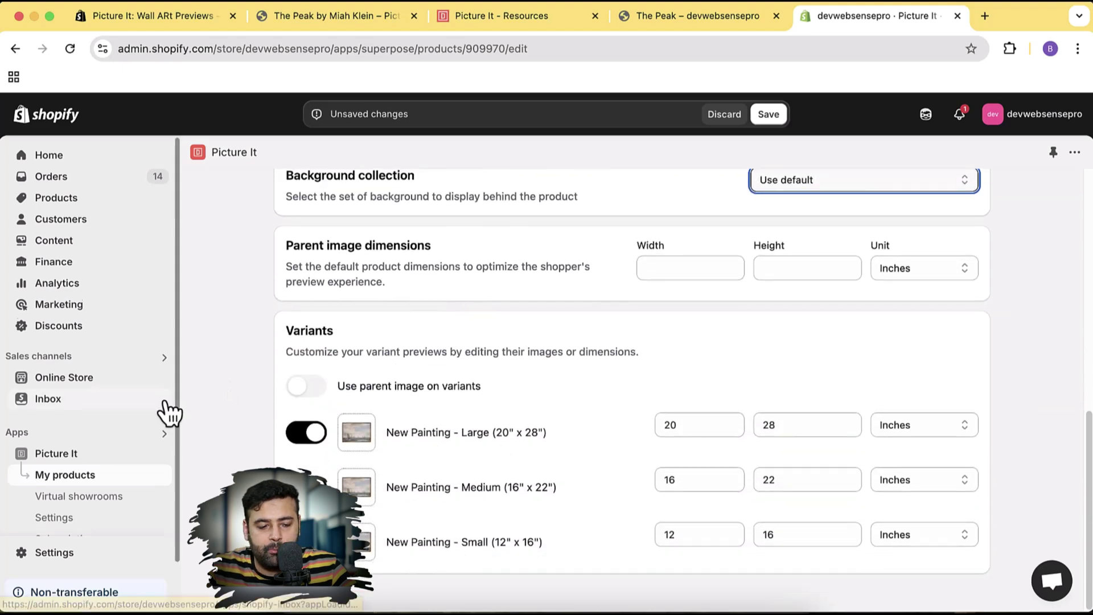
scroll(161, 416, "down", 2)
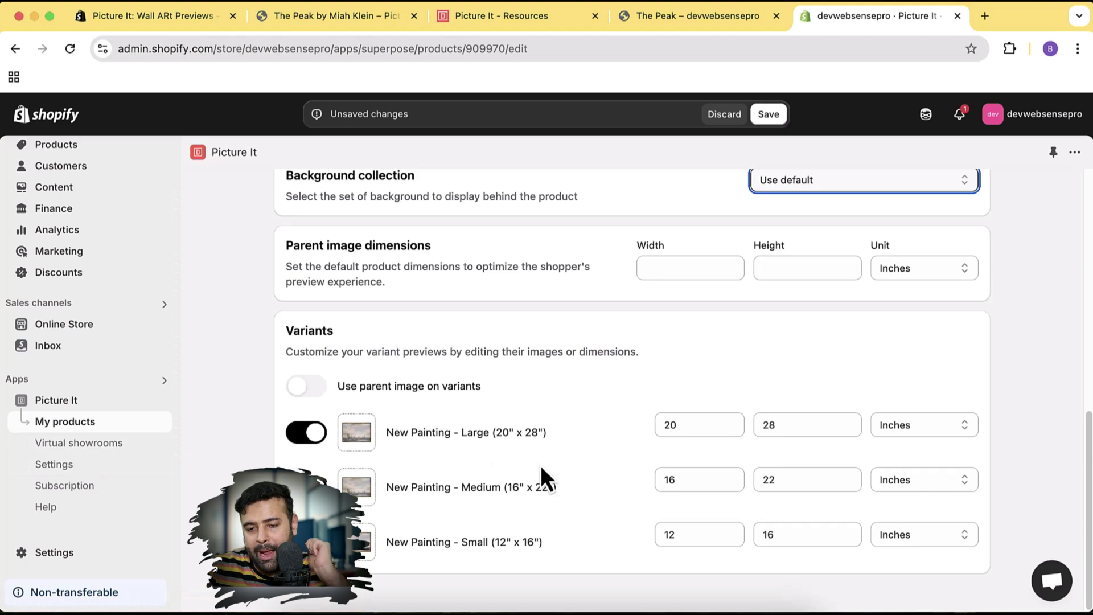
scroll(970, 408, "up", 10)
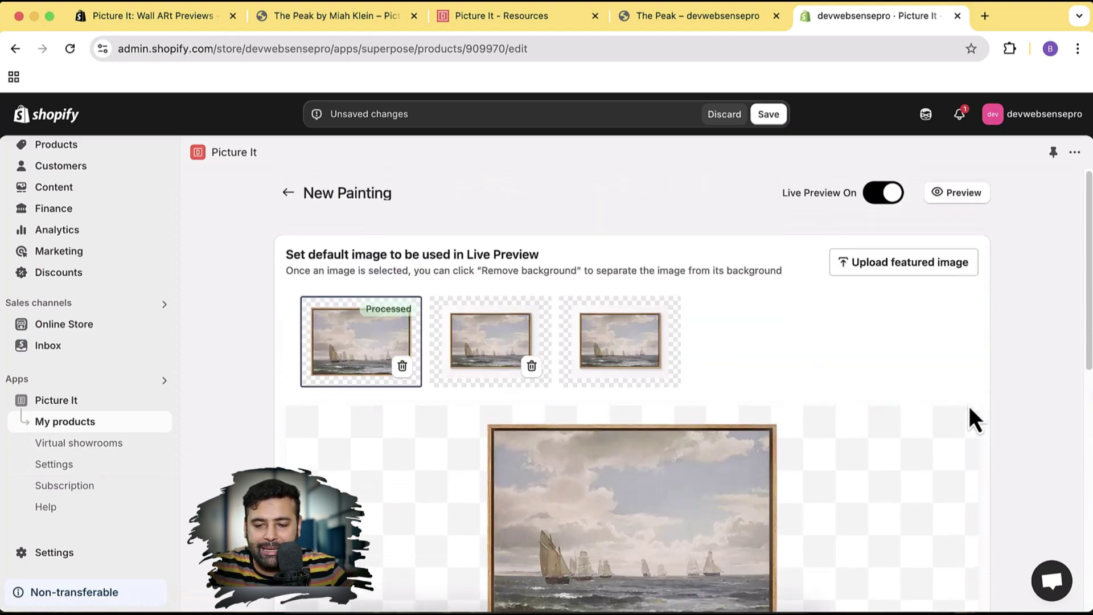
scroll(1011, 334, "down", 9)
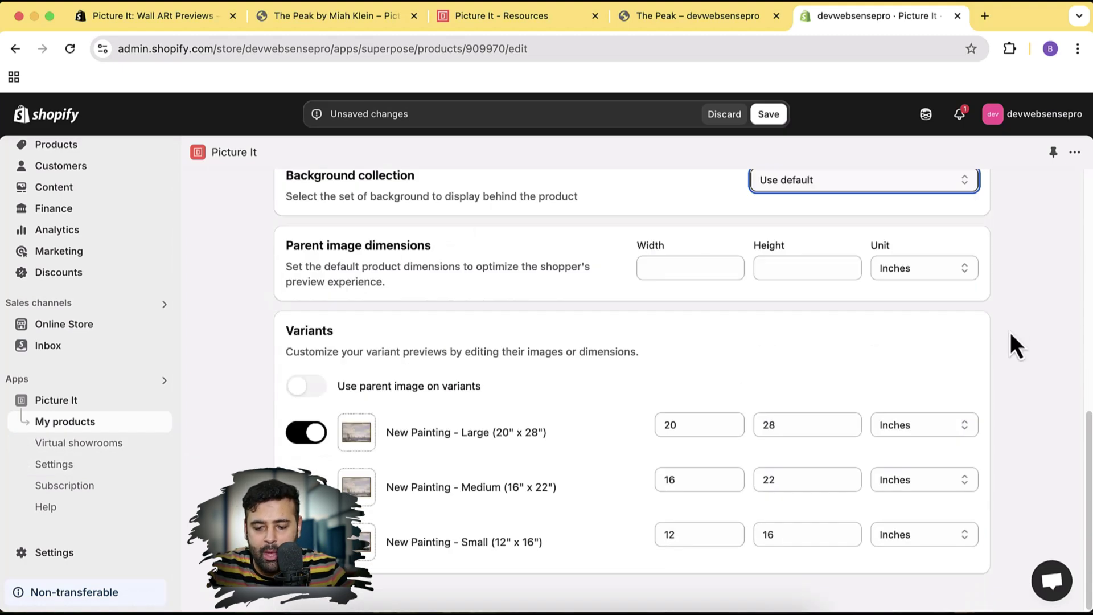
scroll(1011, 333, "up", 5)
scroll(1010, 344, "up", 5)
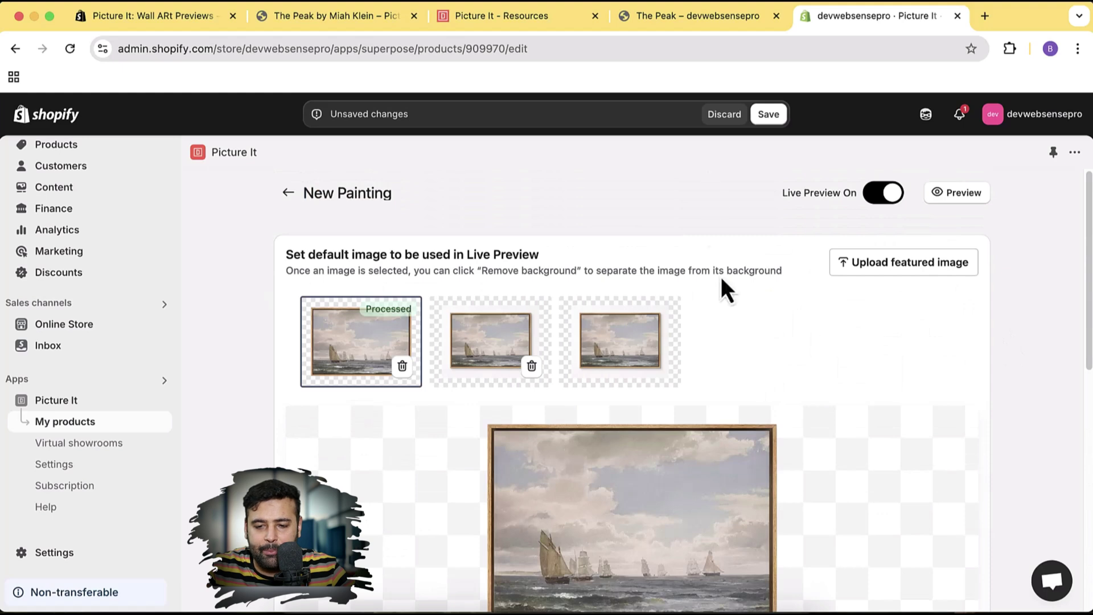
left_click(769, 116)
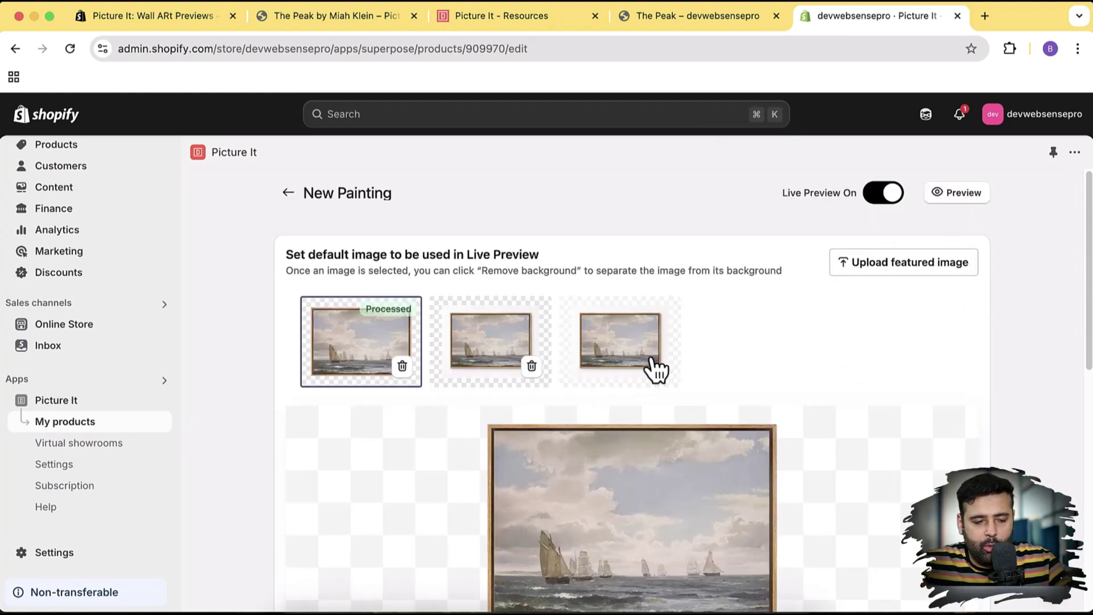
Close The Peak's live preview on the storefront, open New Painting from the All Products collection and look over its page.
left_click(674, 26)
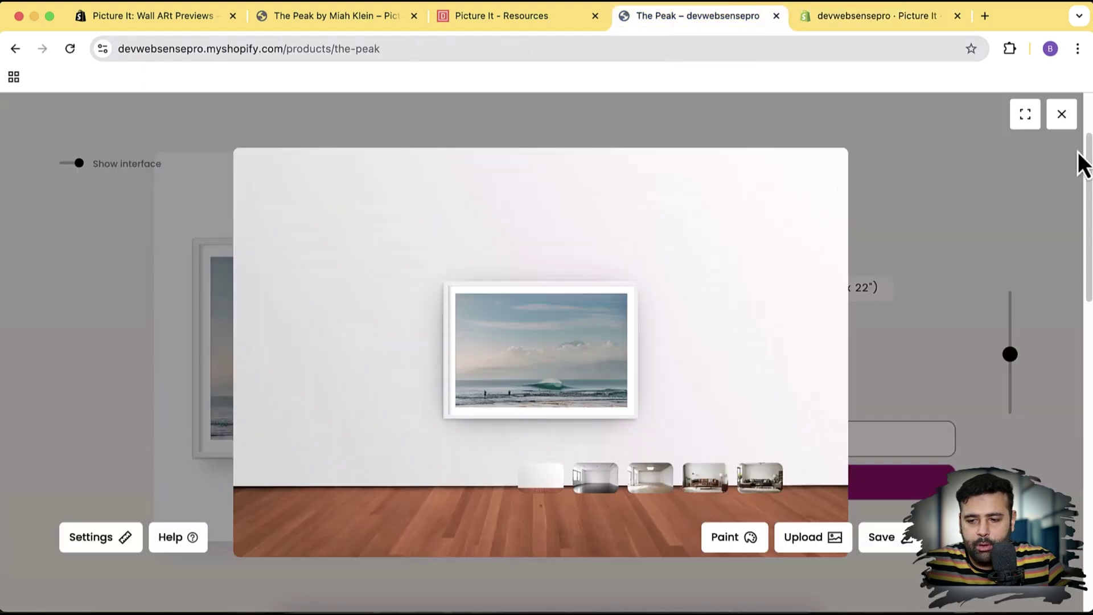
left_click(1061, 115)
scroll(843, 262, "up", 3)
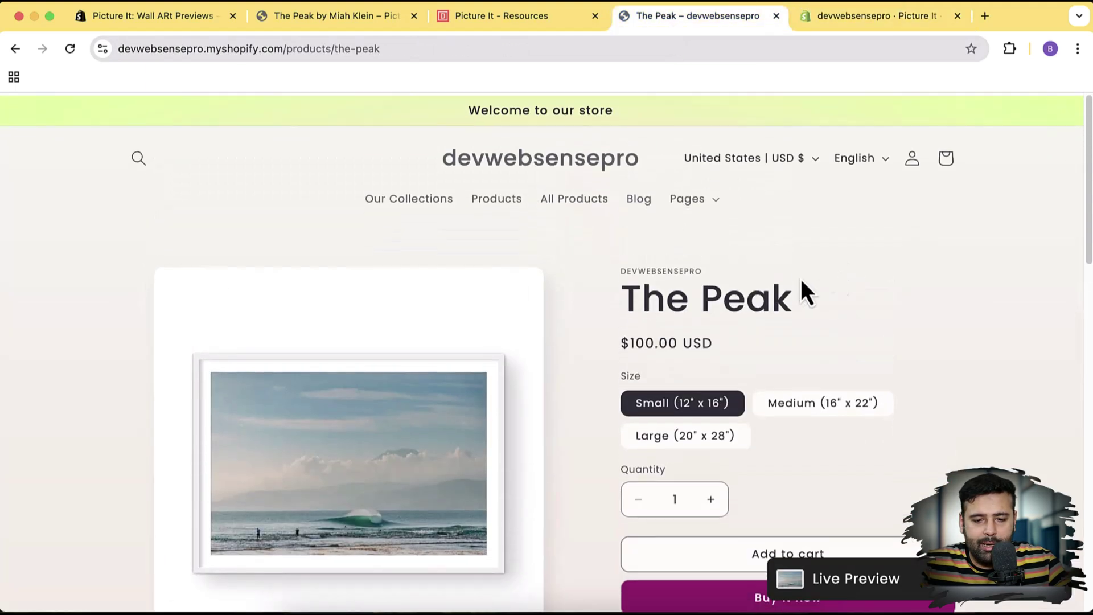
left_click(550, 195)
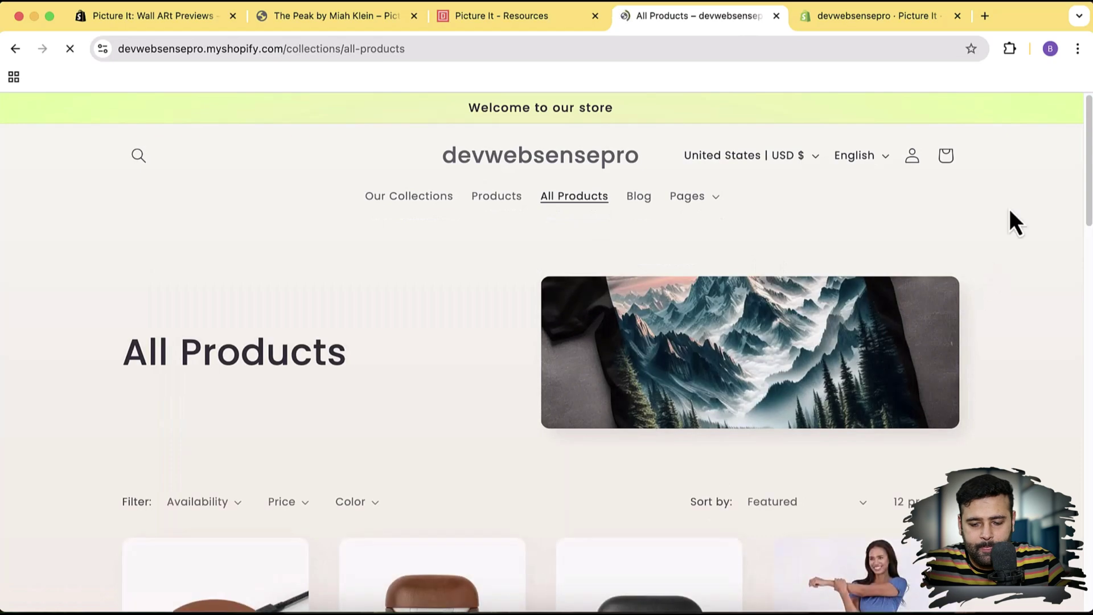
scroll(1010, 210, "down", 10)
scroll(1009, 209, "down", 6)
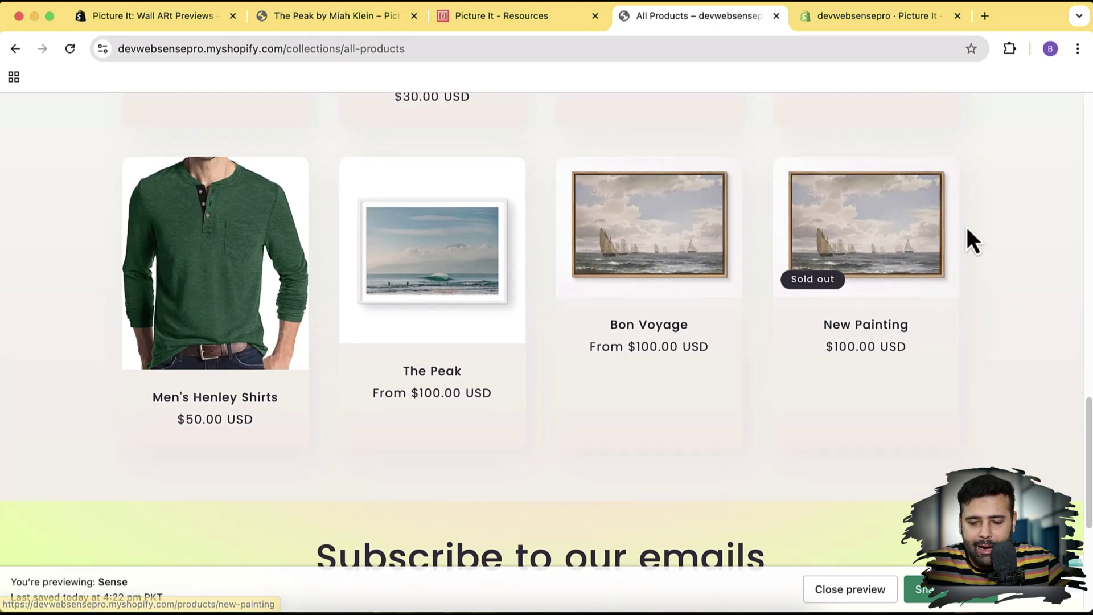
left_click(911, 263)
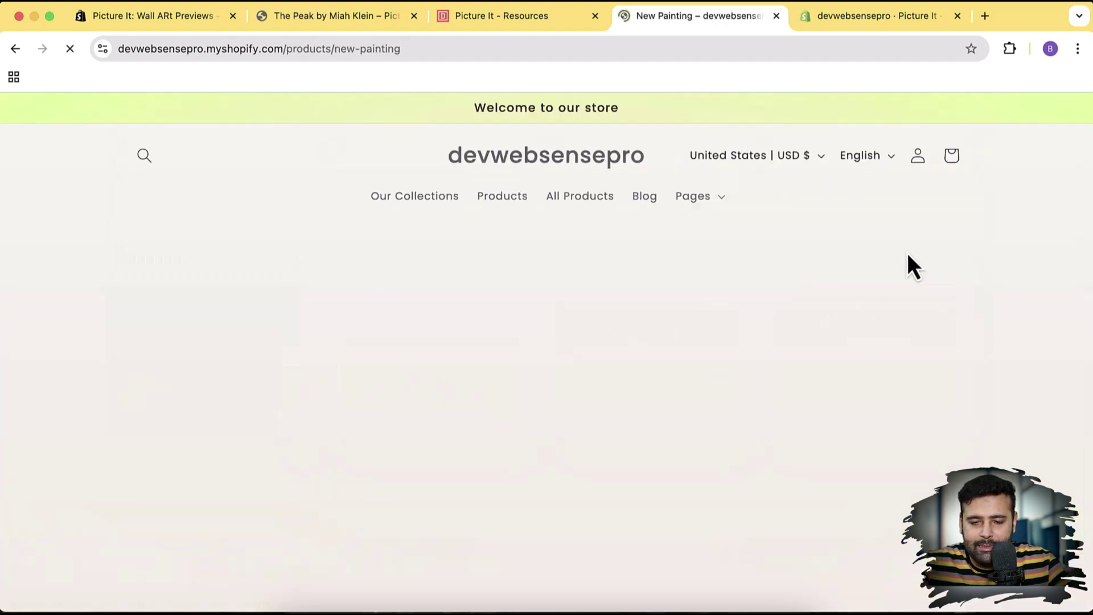
scroll(950, 241, "down", 5)
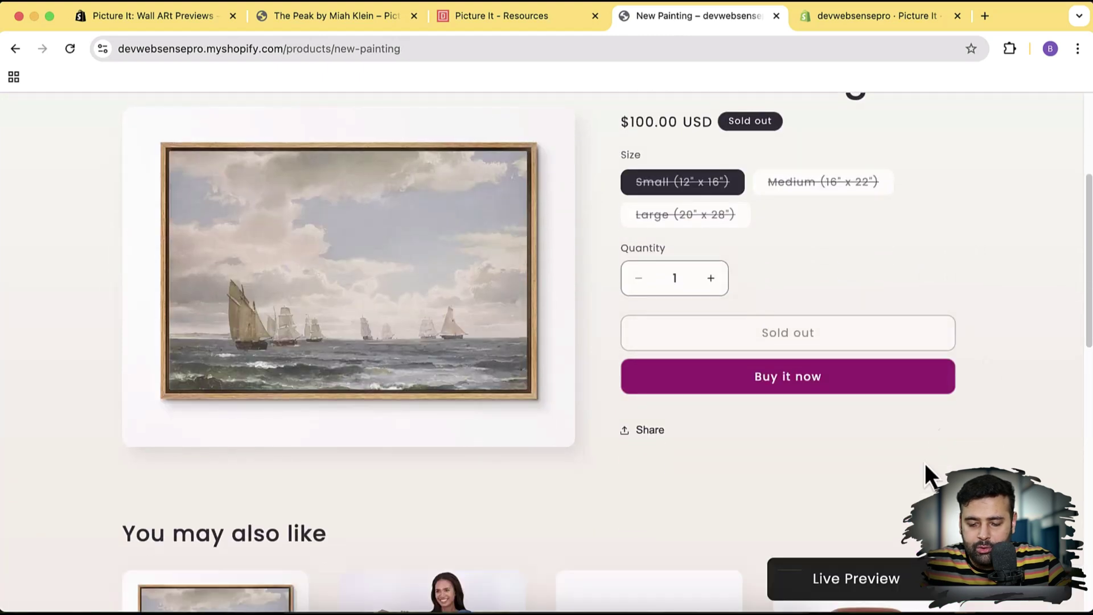
scroll(925, 433, "down", 1)
scroll(928, 410, "up", 3)
scroll(920, 291, "up", 2)
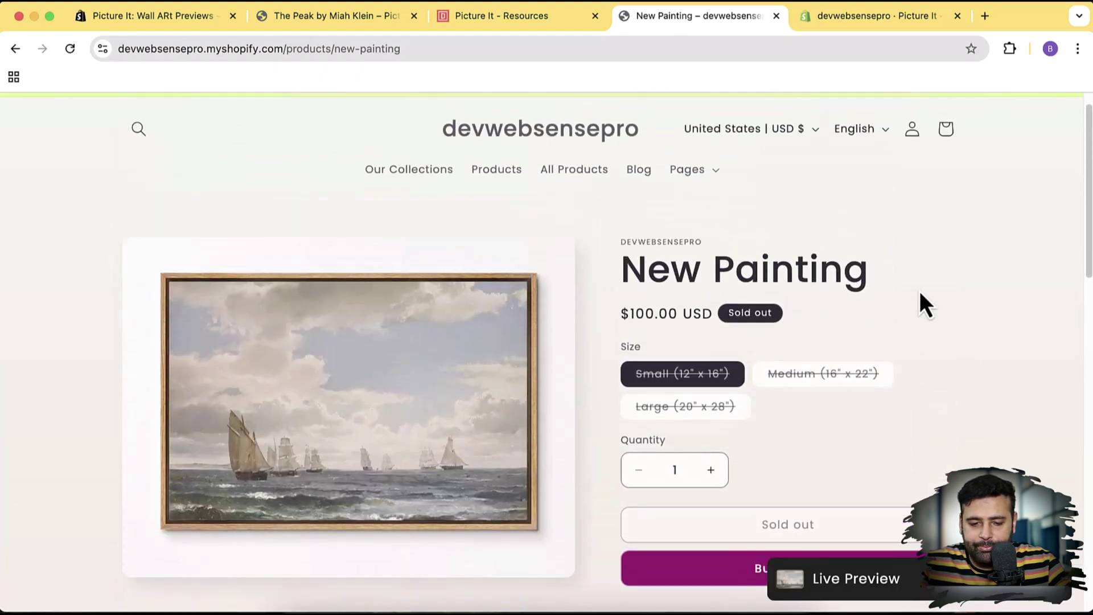
Open New Painting's live preview and reposition the artwork on the white wall, in the bright empty room and in the brown-sofa living room.
left_click(965, 598)
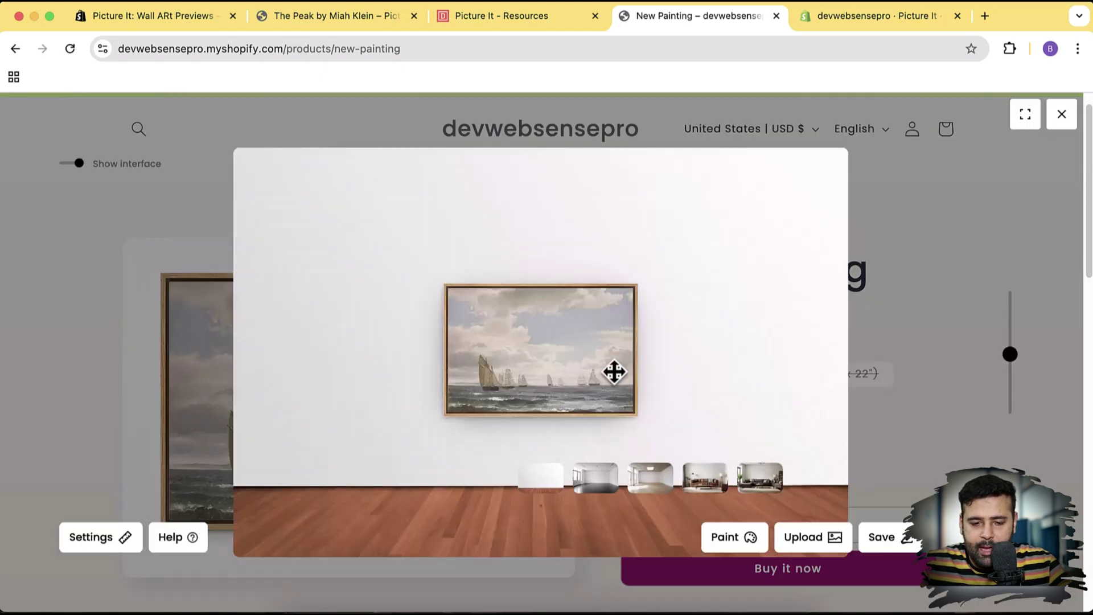
mouse_move(603, 354)
left_mouse_down()
mouse_move(620, 292)
mouse_move(594, 334)
left_mouse_up()
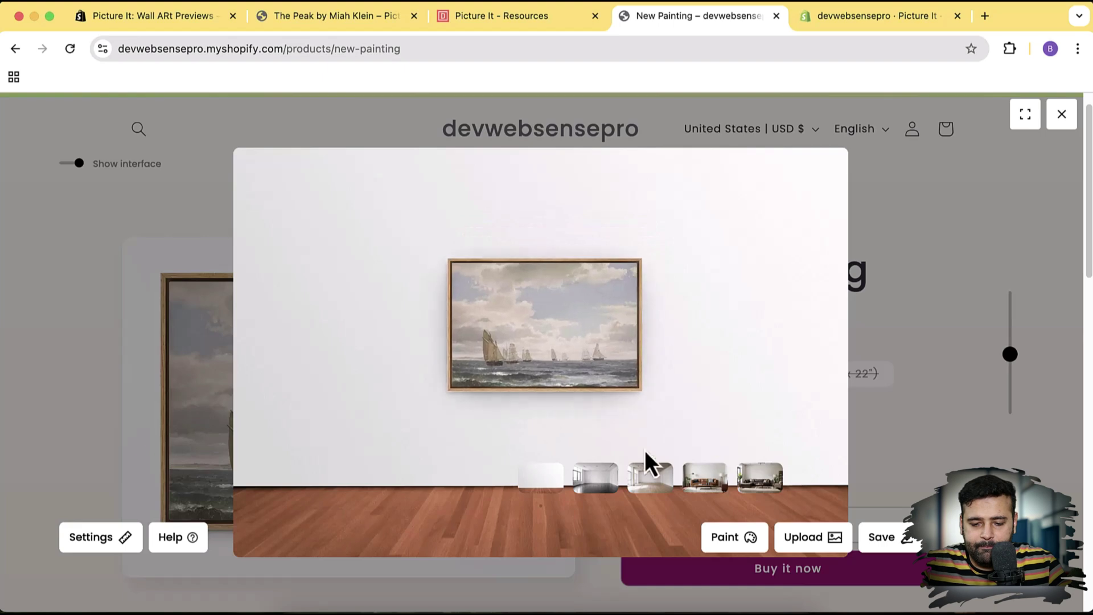
left_click(653, 481)
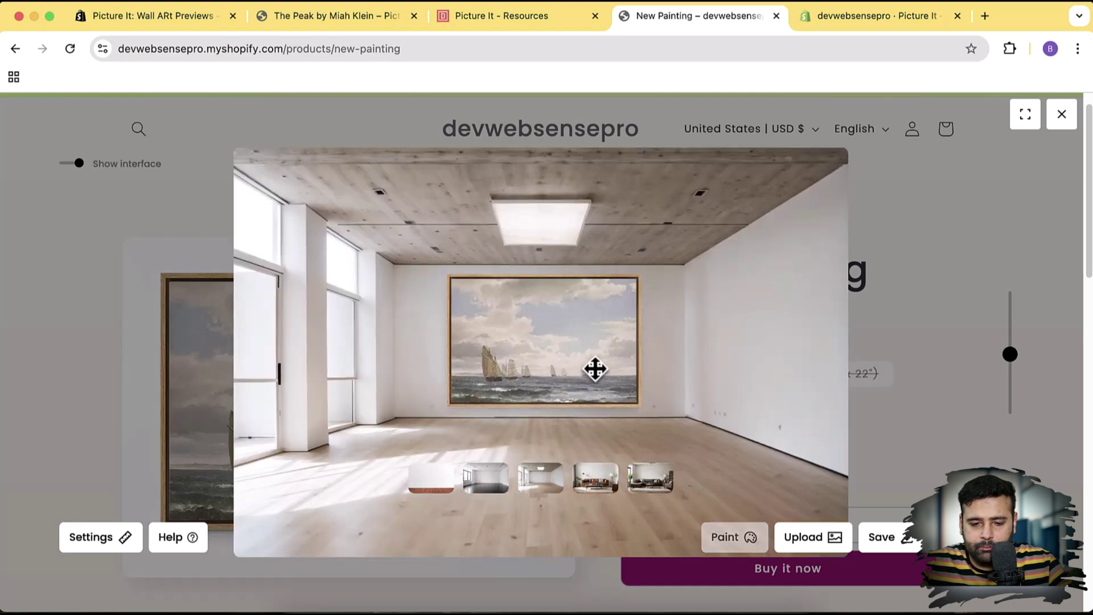
mouse_move(593, 367)
left_mouse_down()
mouse_move(605, 374)
mouse_move(582, 275)
mouse_move(588, 246)
left_mouse_up()
left_click(614, 481)
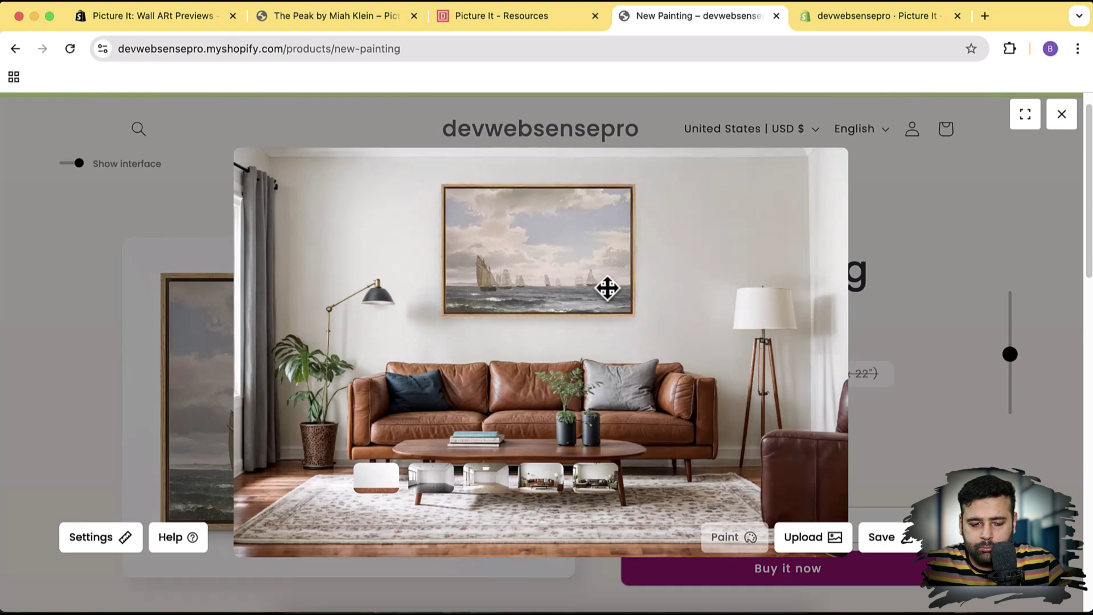
left_click_drag(605, 288, 623, 308)
Check the preview's angle, level and full background settings, close the live preview and return to New Painting's product details.
left_click(115, 540)
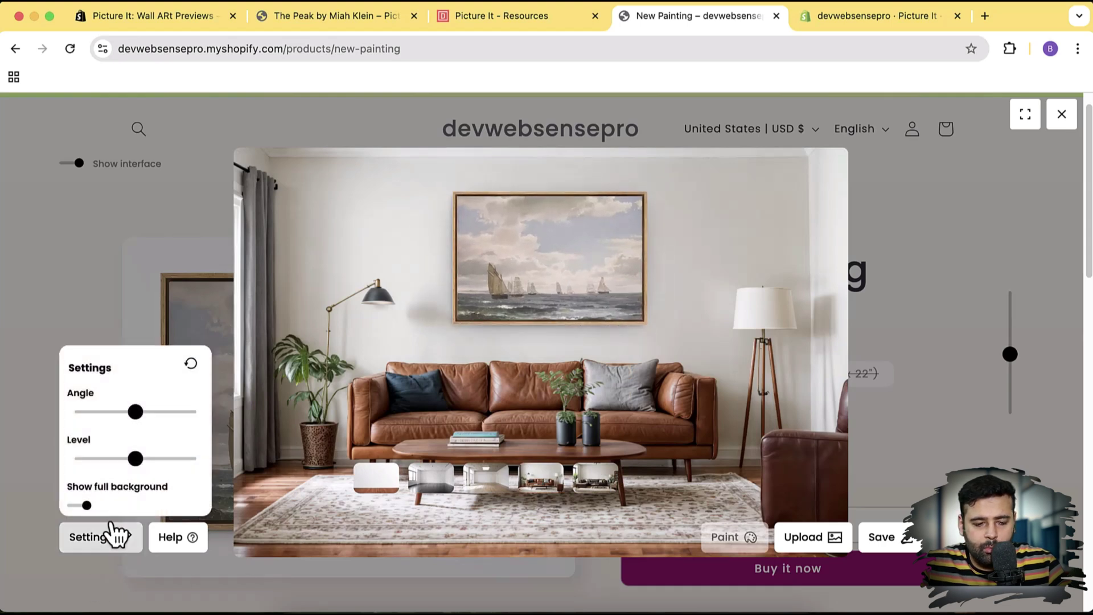
left_click(86, 505)
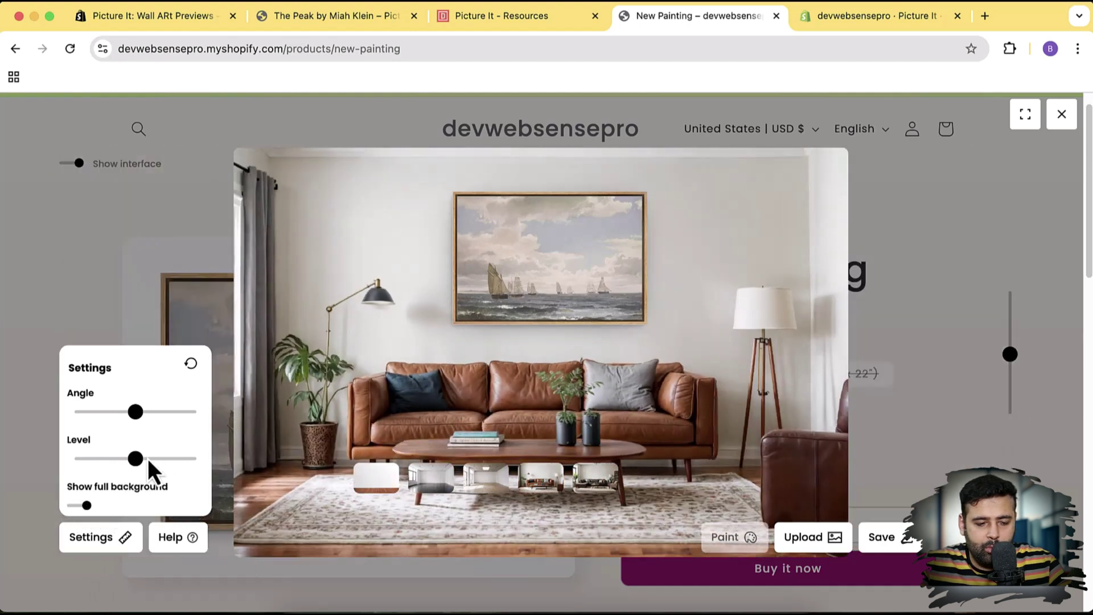
mouse_move(133, 459)
left_mouse_down()
mouse_move(103, 459)
mouse_move(135, 459)
left_mouse_up()
mouse_move(136, 419)
left_mouse_down()
mouse_move(171, 420)
mouse_move(129, 415)
mouse_move(136, 422)
left_mouse_up()
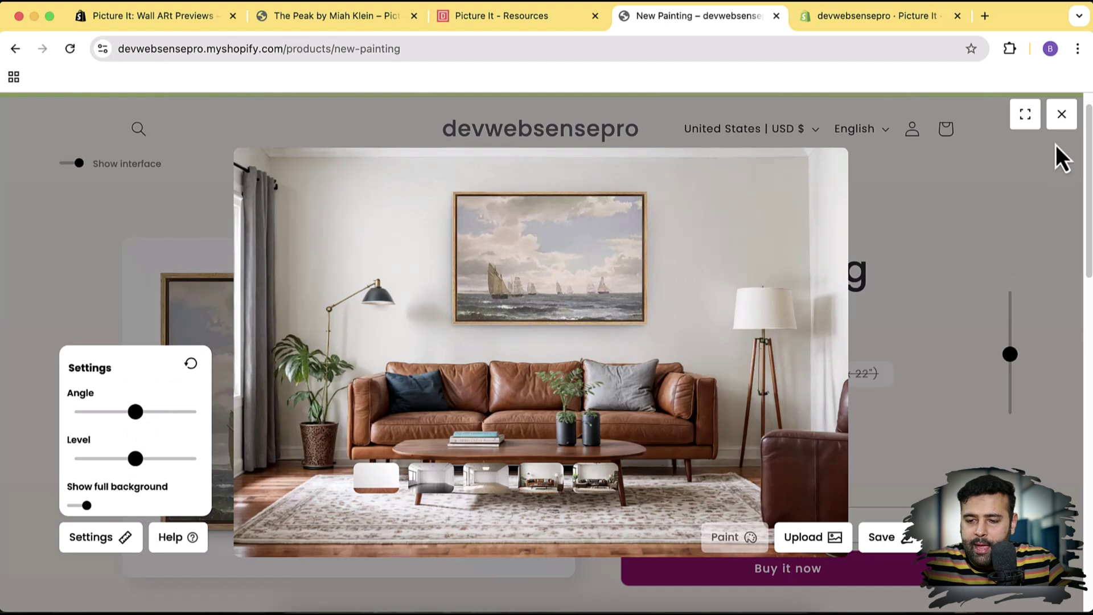
left_click(1062, 114)
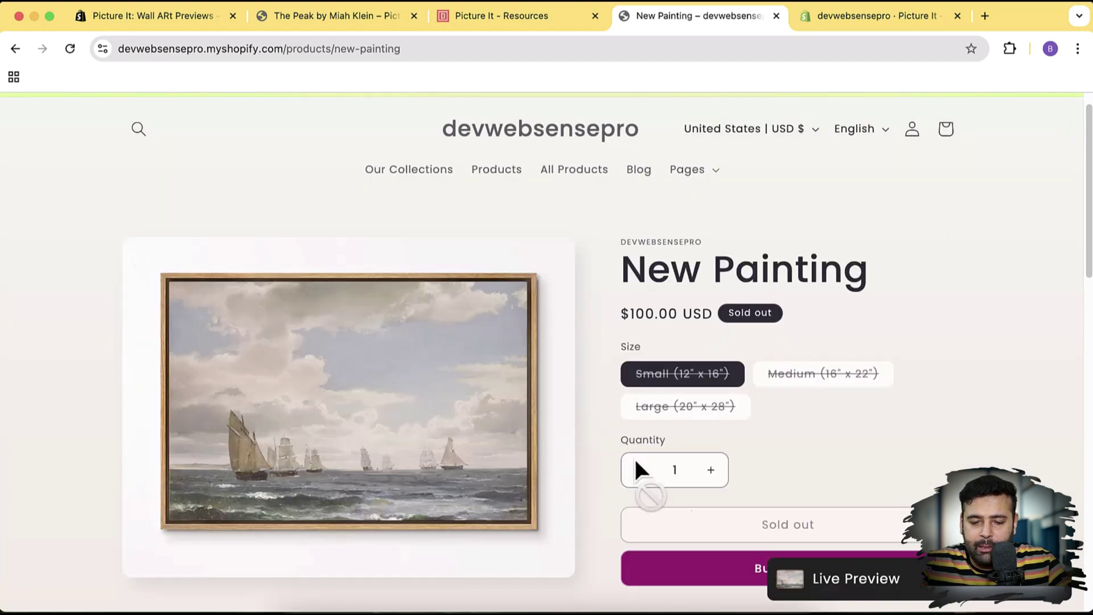
scroll(877, 311, "down", 2)
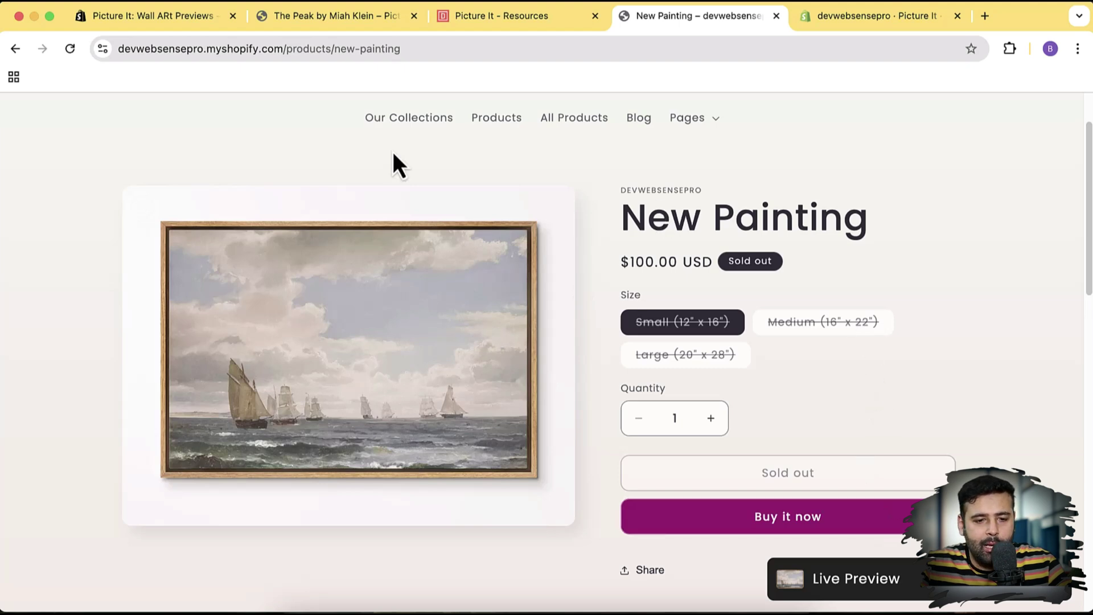
Switch to the Picture It Demo store, open the Bon Voyage product and check its size options.
left_click(312, 18)
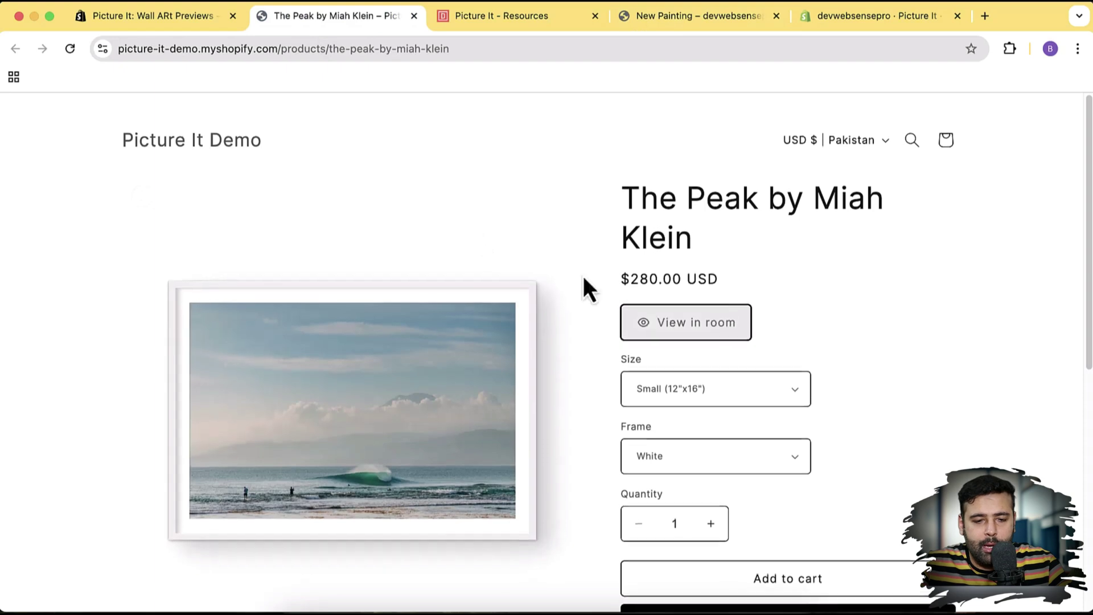
left_click(205, 143)
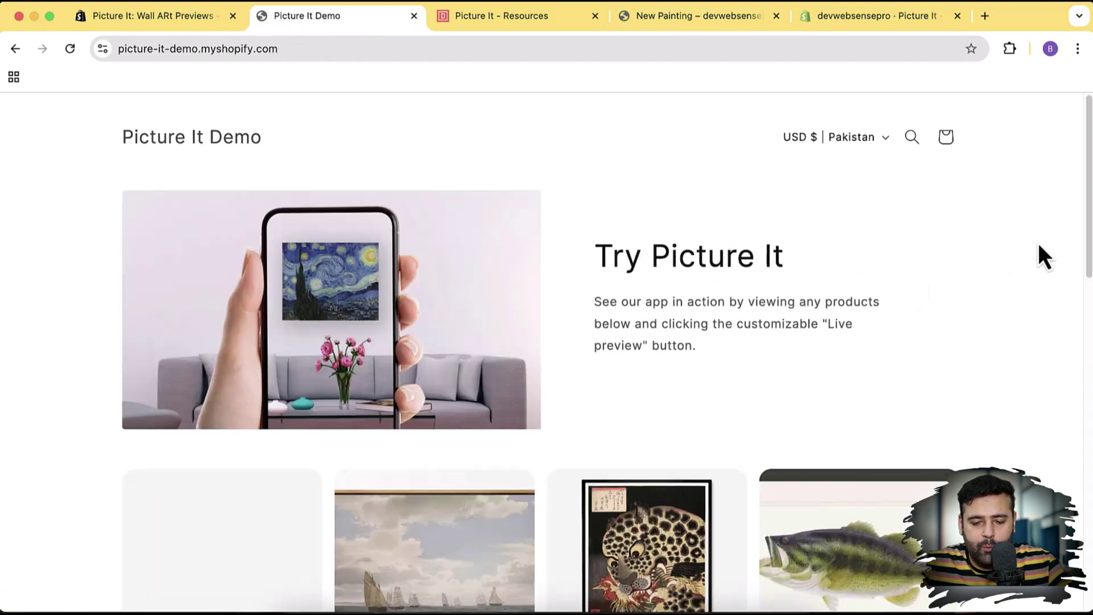
scroll(1044, 256, "down", 5)
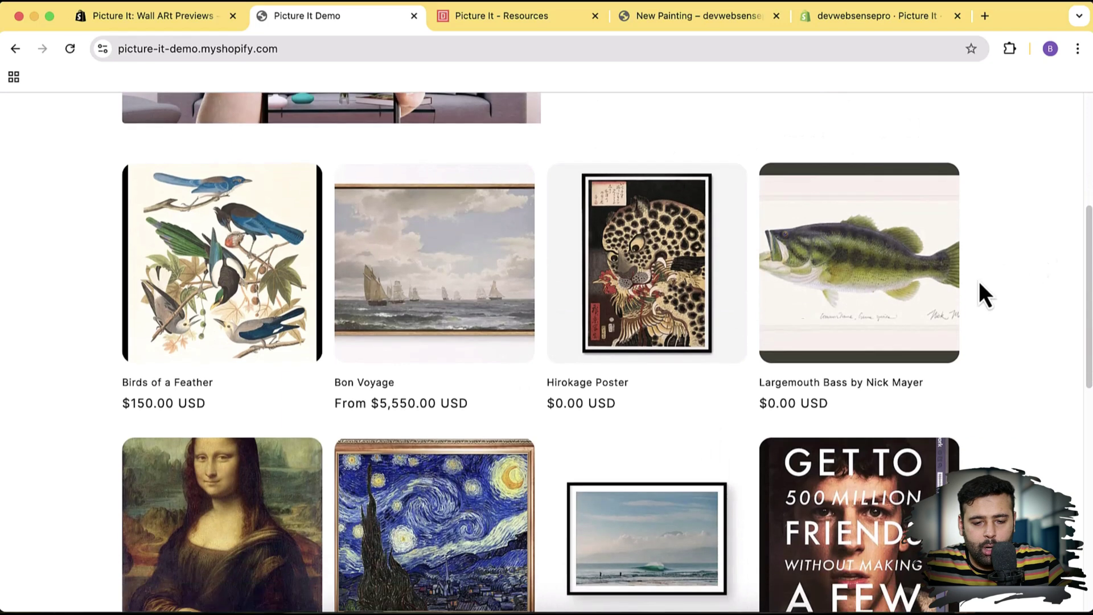
left_click(459, 263)
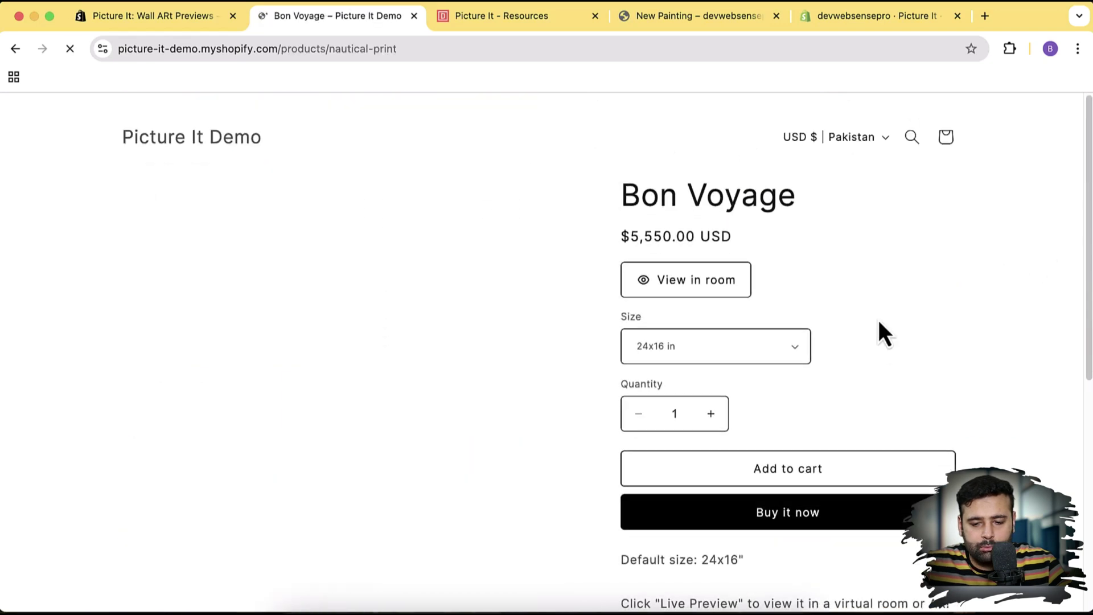
scroll(885, 296, "down", 3)
left_click(783, 277)
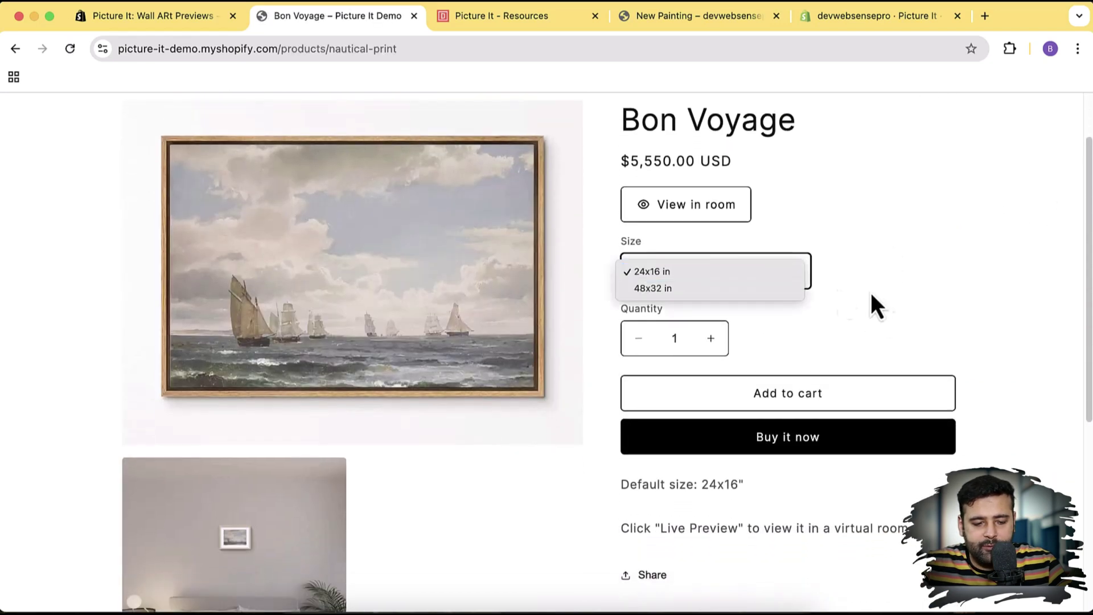
left_click(306, 172)
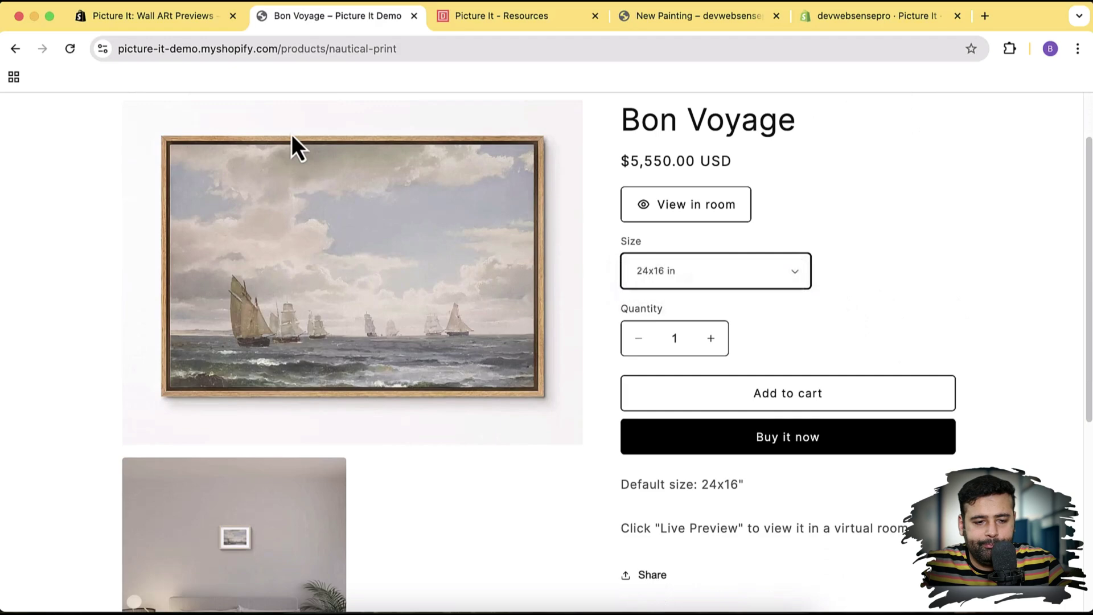
Return to the Picture It Demo home page and browse the listed artworks.
scroll(199, 207, "up", 3)
left_click(181, 147)
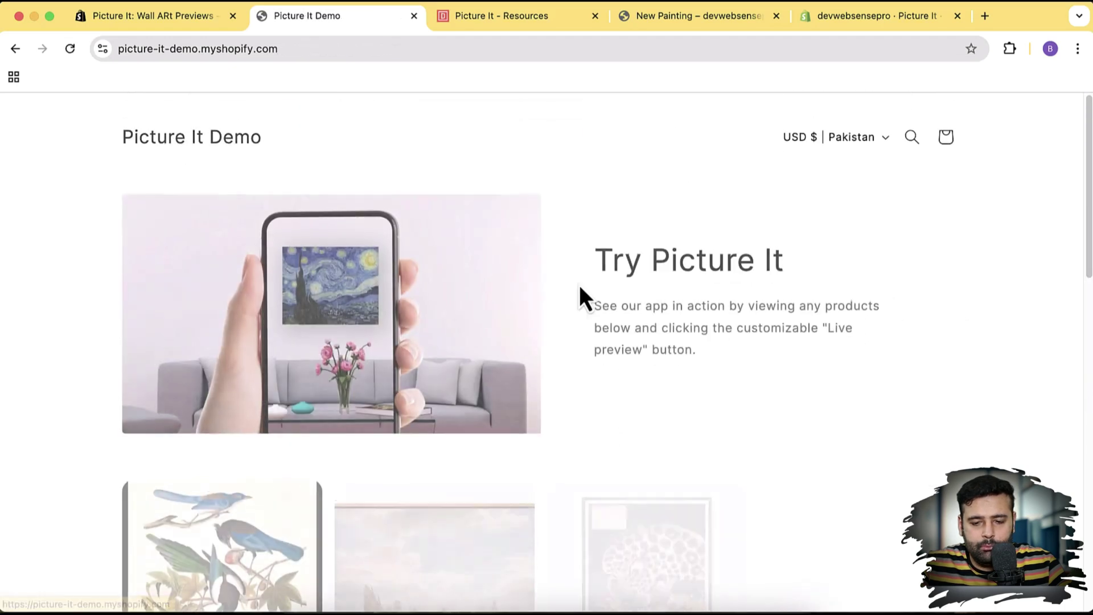
scroll(837, 361, "down", 4)
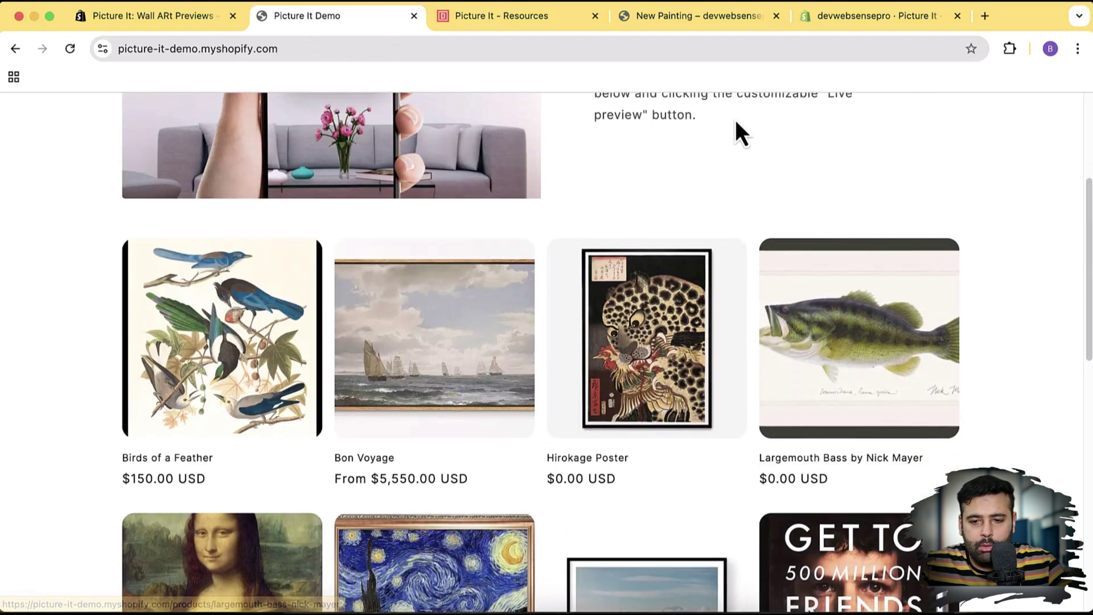
scroll(994, 190, "down", 5)
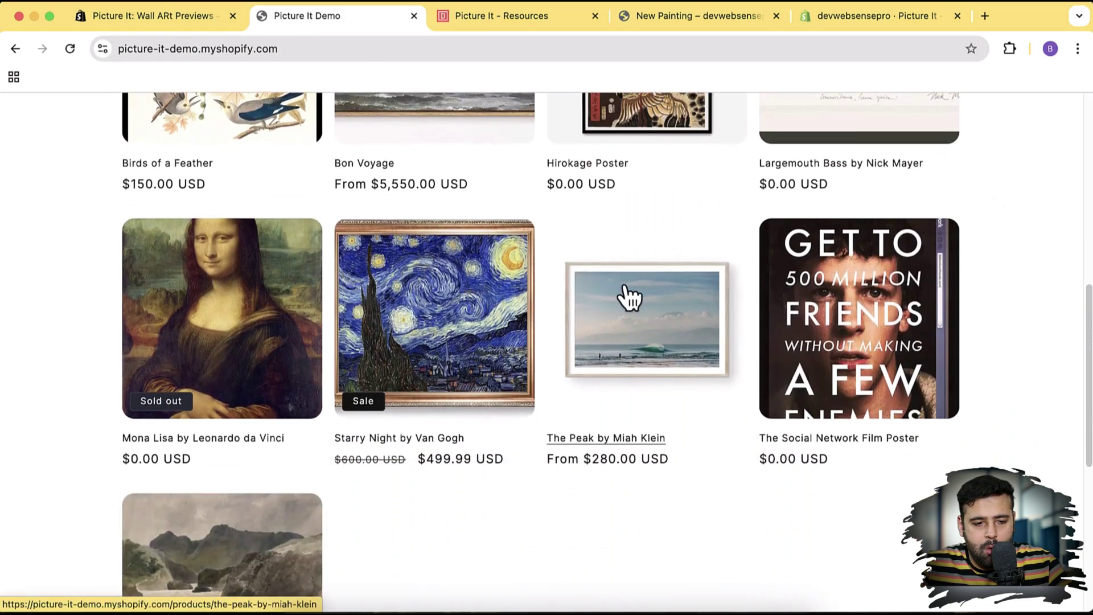
scroll(624, 294, "down", 3)
scroll(623, 298, "up", 6)
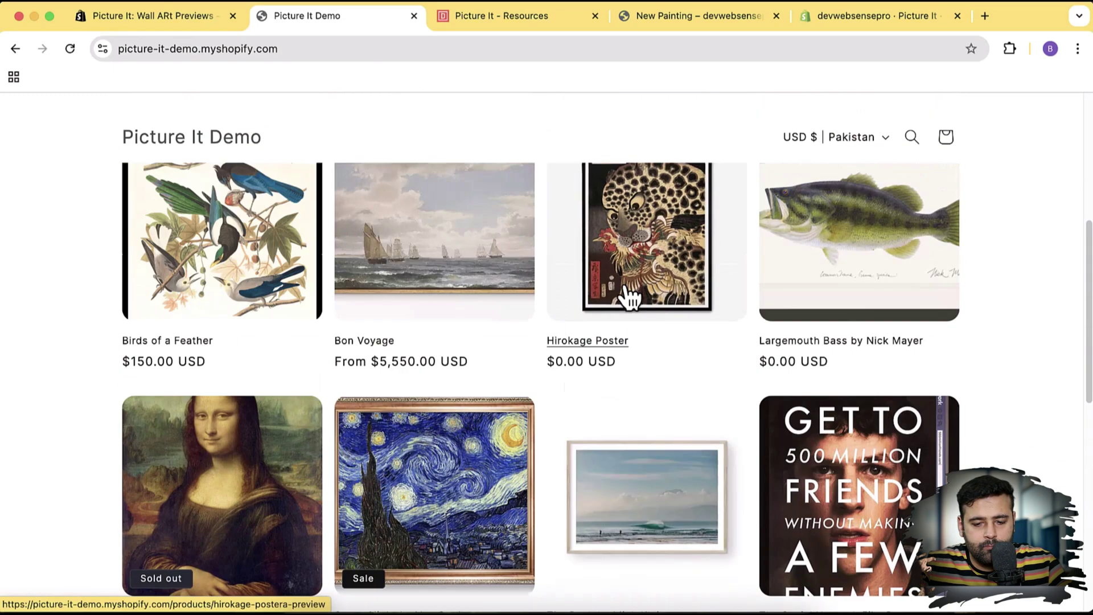
scroll(987, 390, "down", 2)
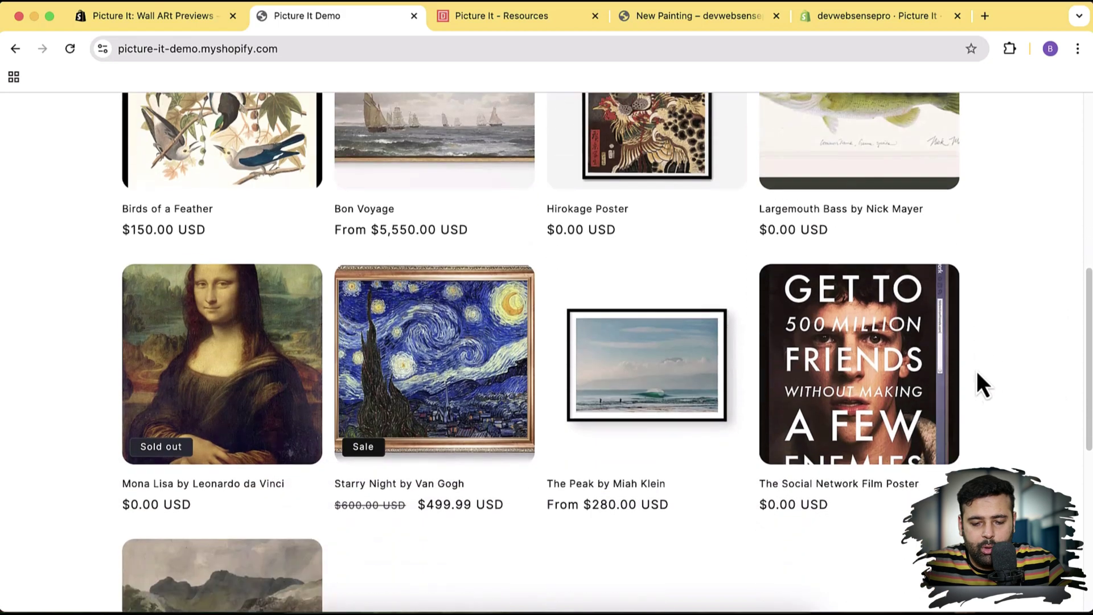
Open The Peak by Miah Klein and compare its Wood, Black and White frame variants.
left_click(593, 366)
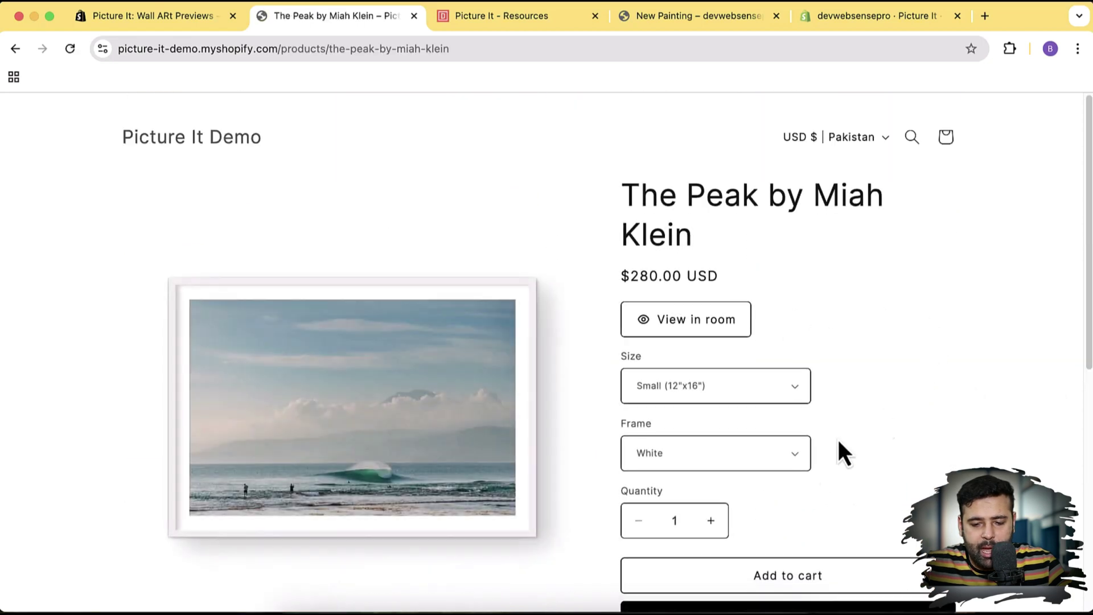
left_click(766, 456)
left_click(756, 488)
scroll(766, 479, "down", 2)
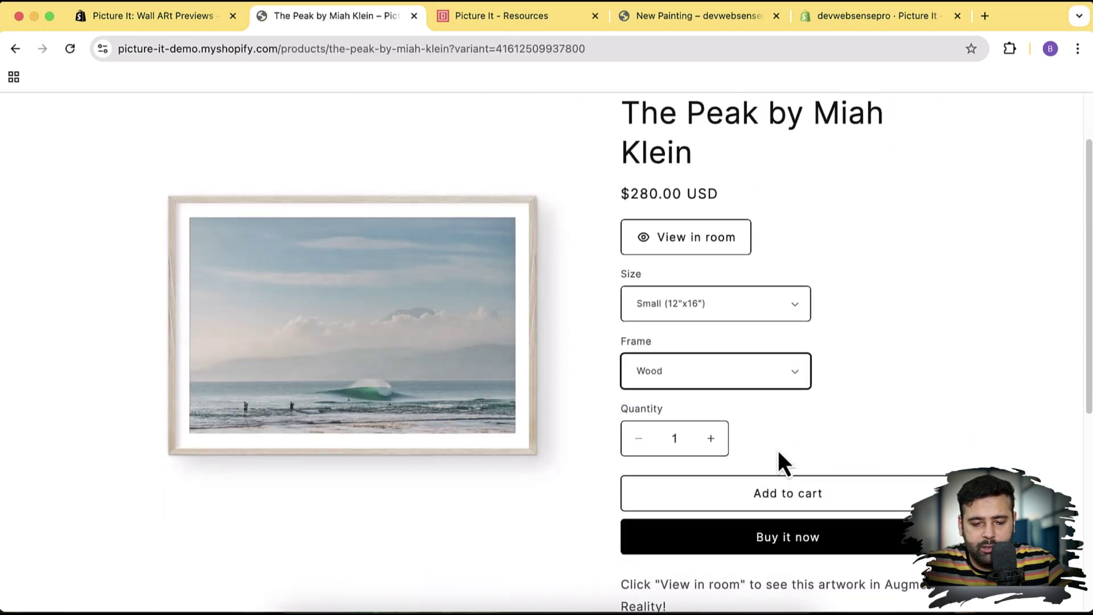
left_click(796, 382)
left_click(779, 355)
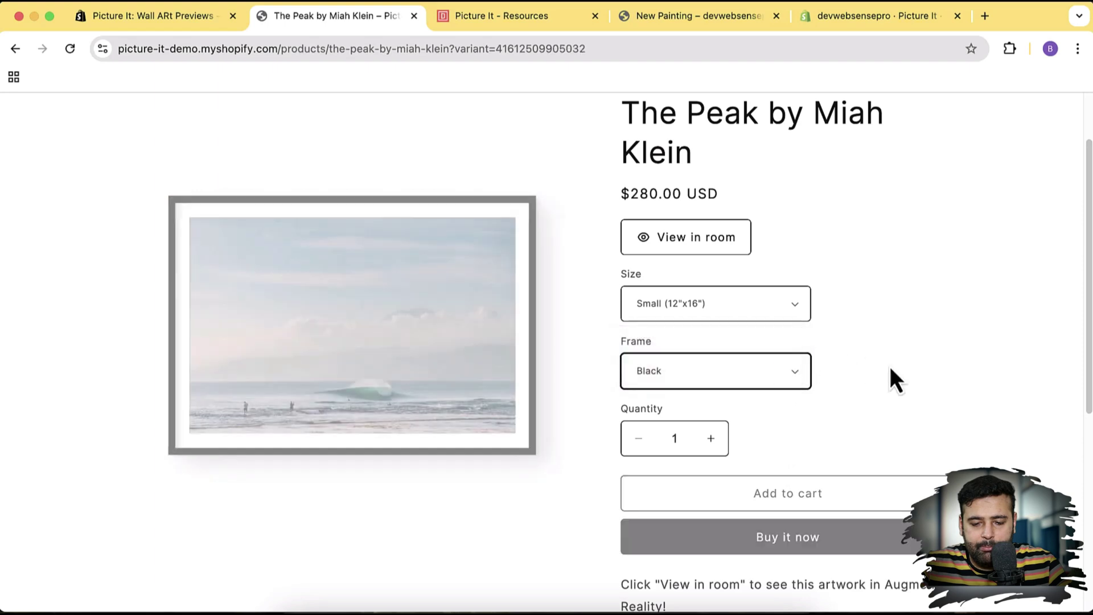
left_click(763, 371)
left_click(747, 356)
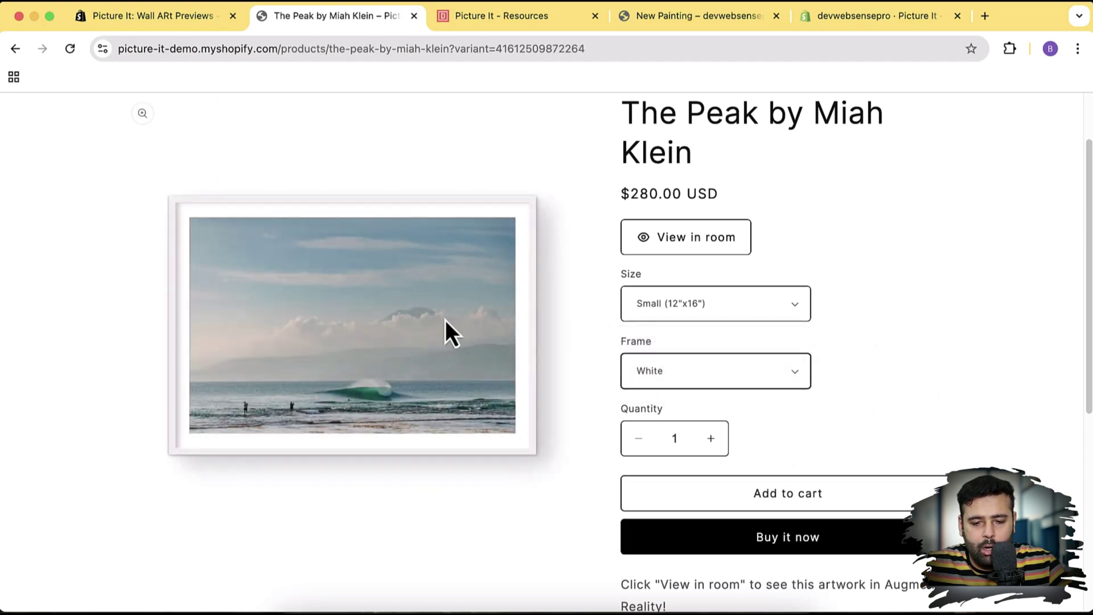
Look over The Peak's product page and set its frame to Black.
right_click(445, 320)
left_click(882, 367)
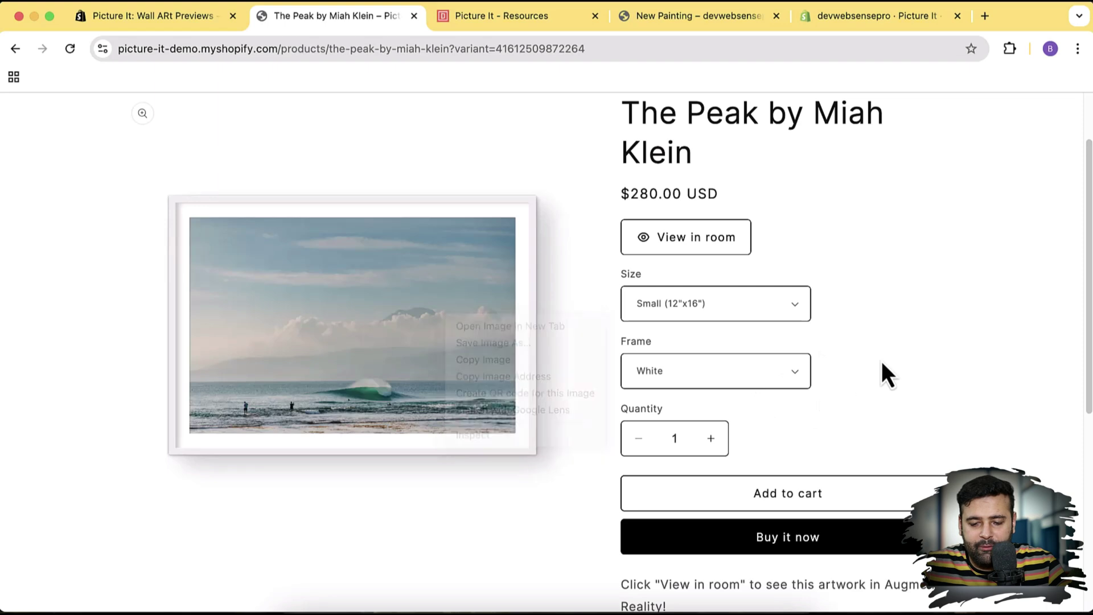
scroll(825, 313, "down", 3)
scroll(824, 299, "down", 5)
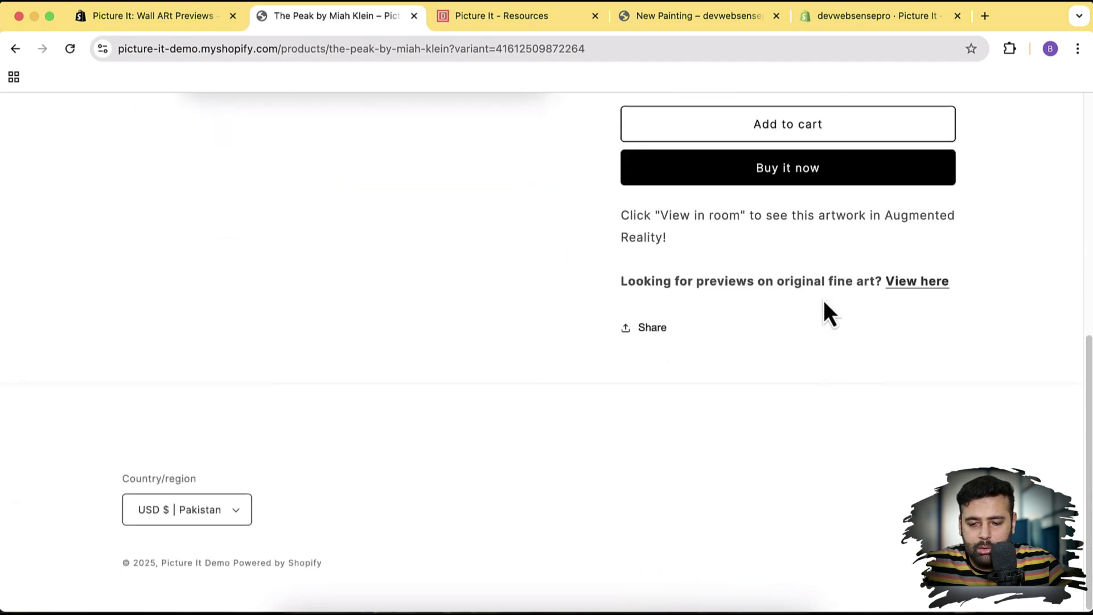
scroll(823, 299, "up", 7)
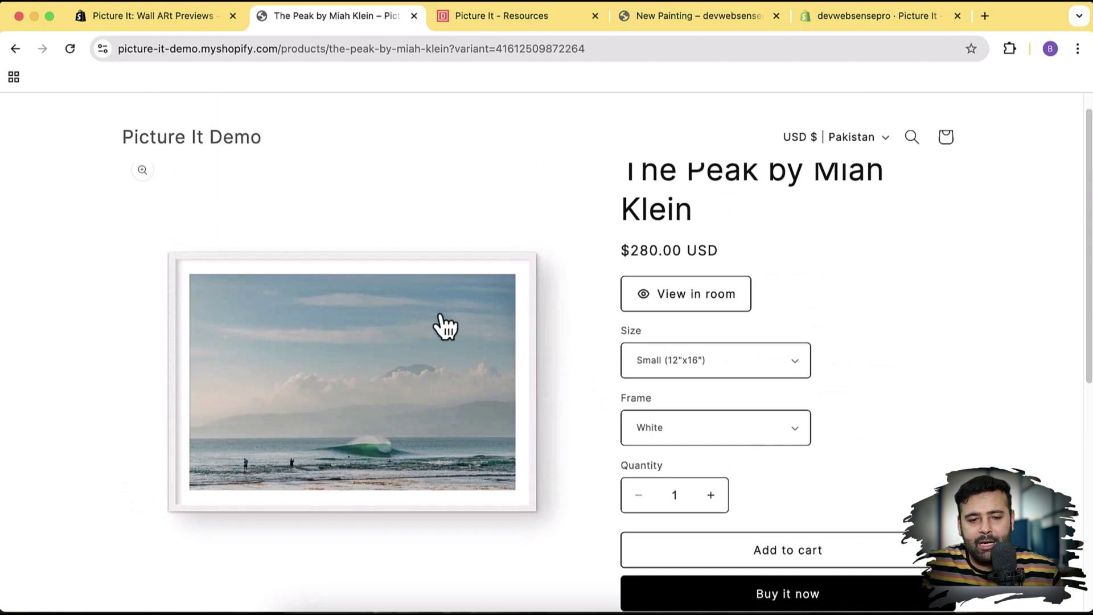
left_click(749, 440)
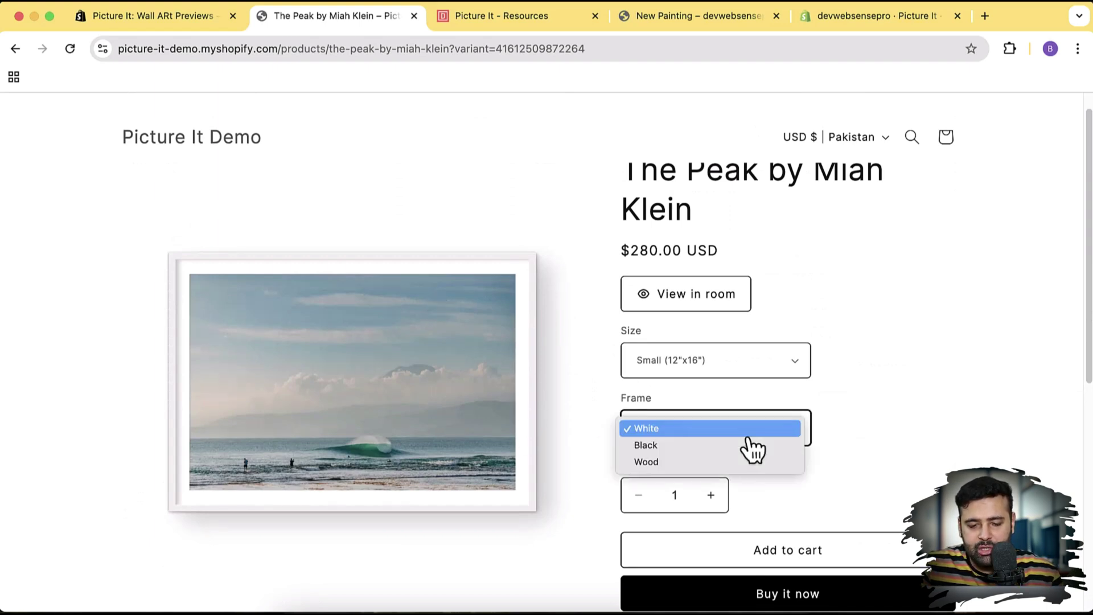
left_click(775, 446)
scroll(297, 336, "down", 1)
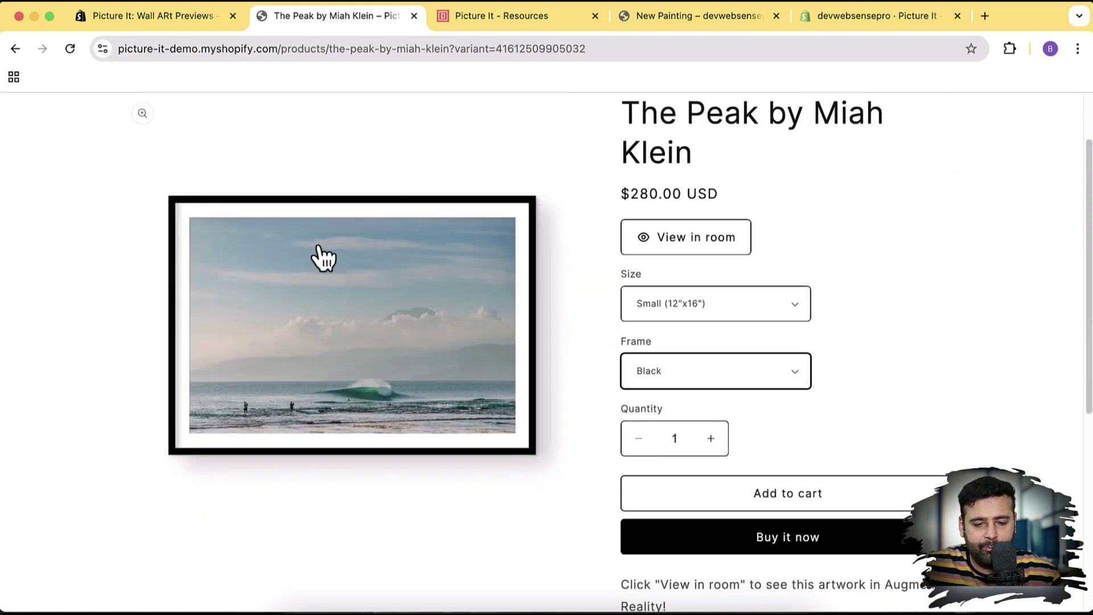
Preview the black-framed artwork higher on the white wall and in the beamed living room, view the QR code option and close the preview.
left_click(685, 260)
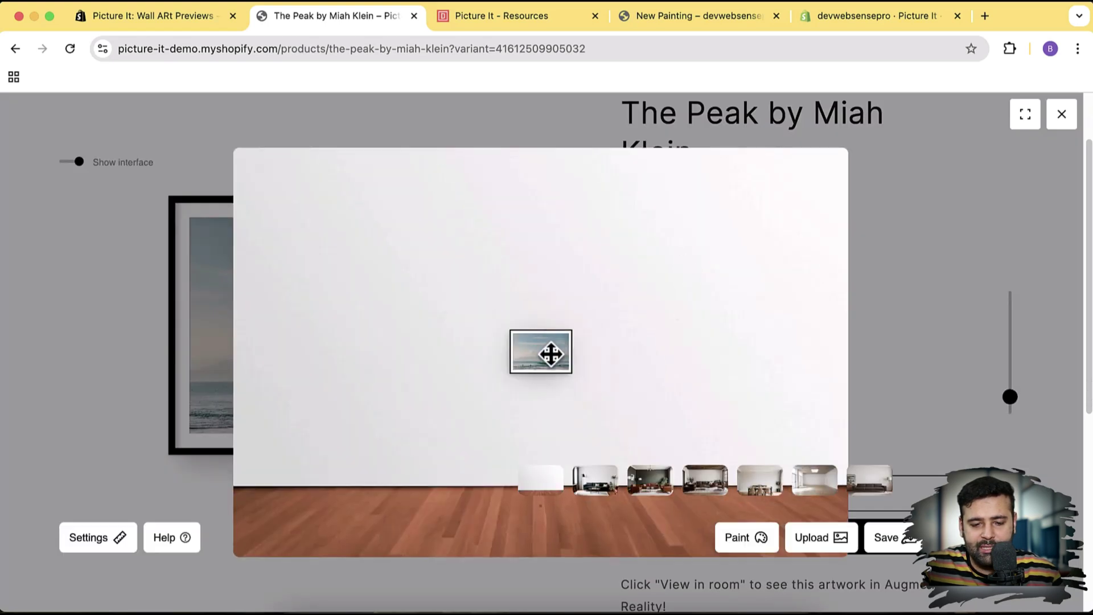
left_click_drag(554, 353, 535, 327)
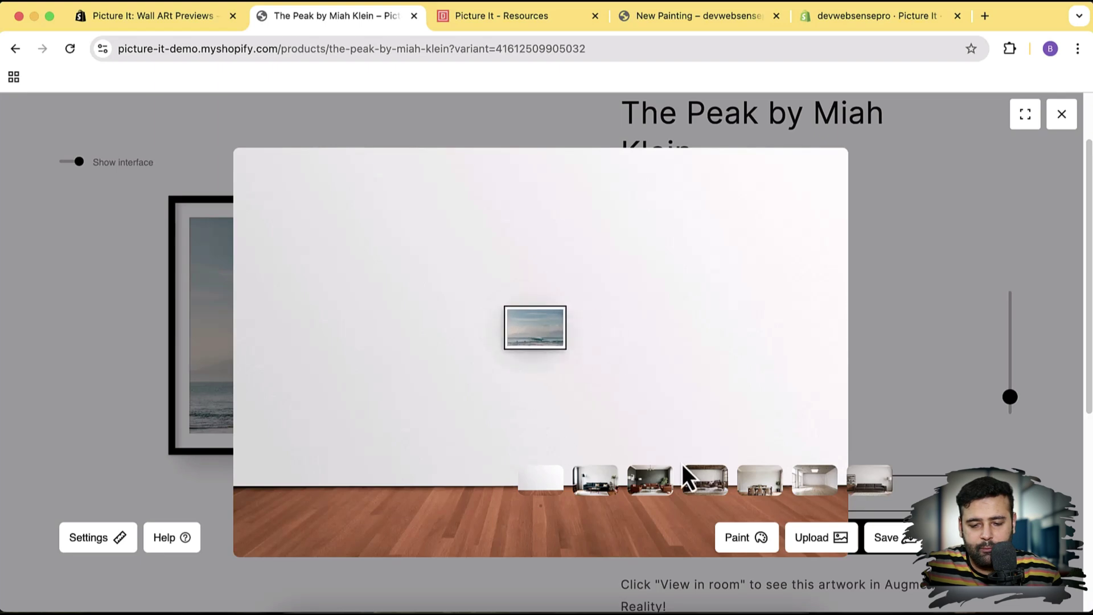
left_click(709, 485)
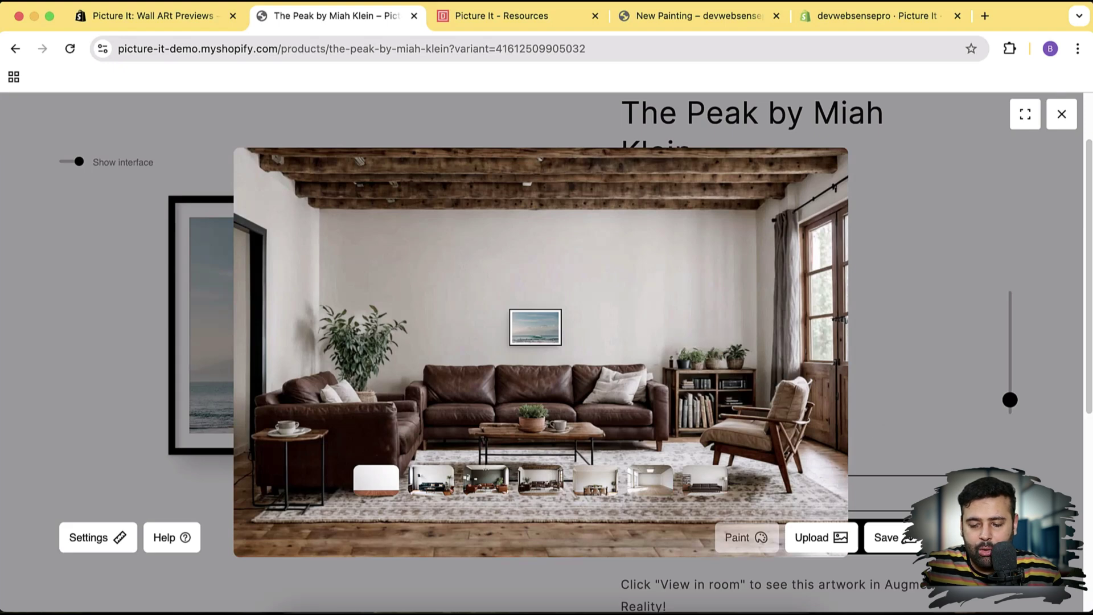
left_click(871, 493)
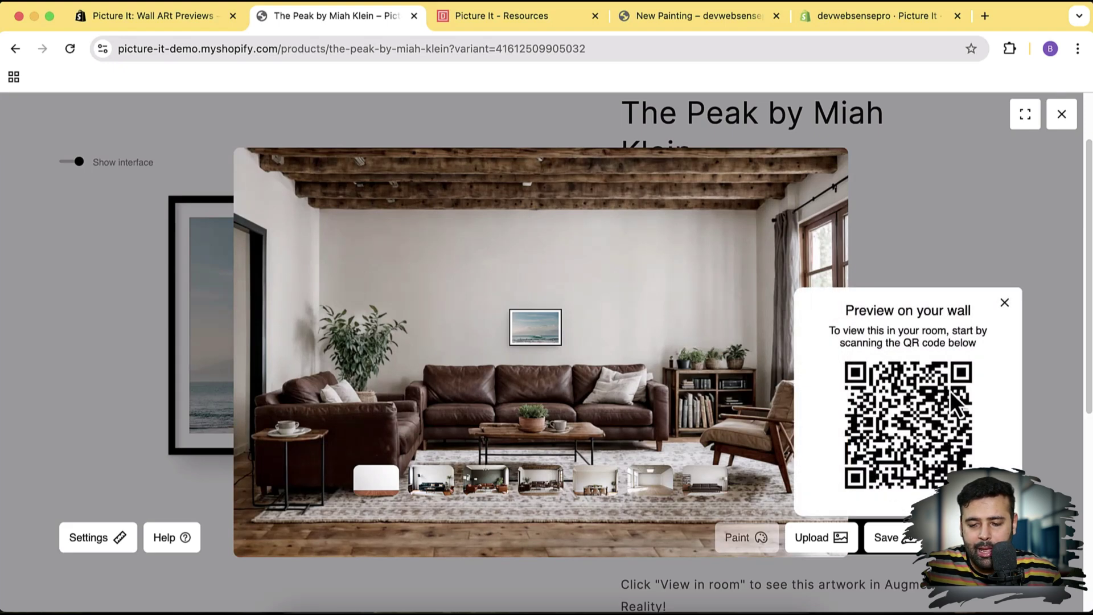
left_click(1005, 303)
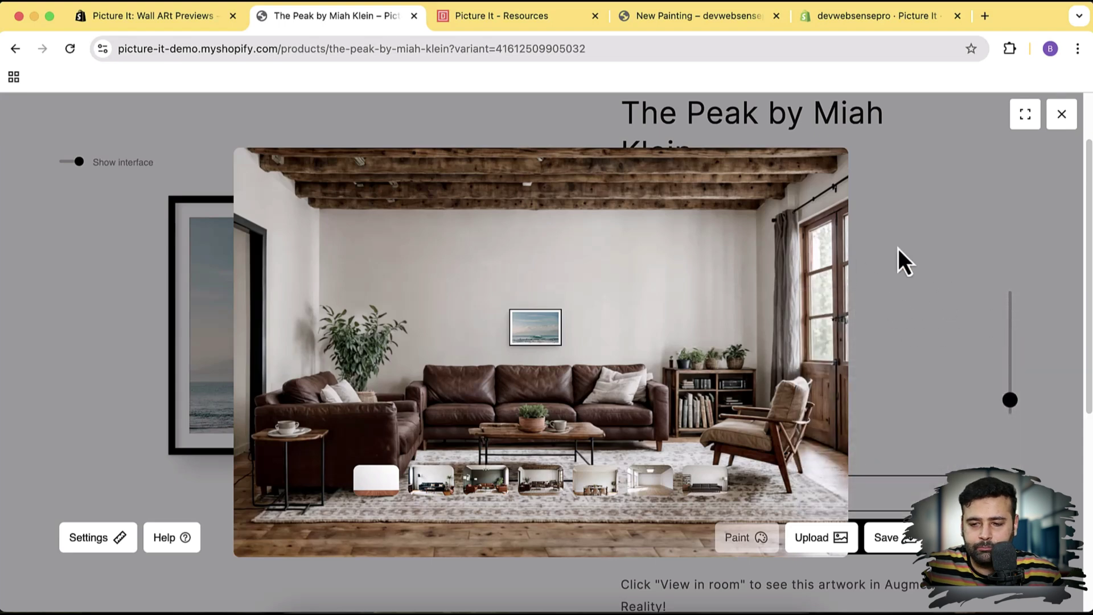
left_click(1064, 117)
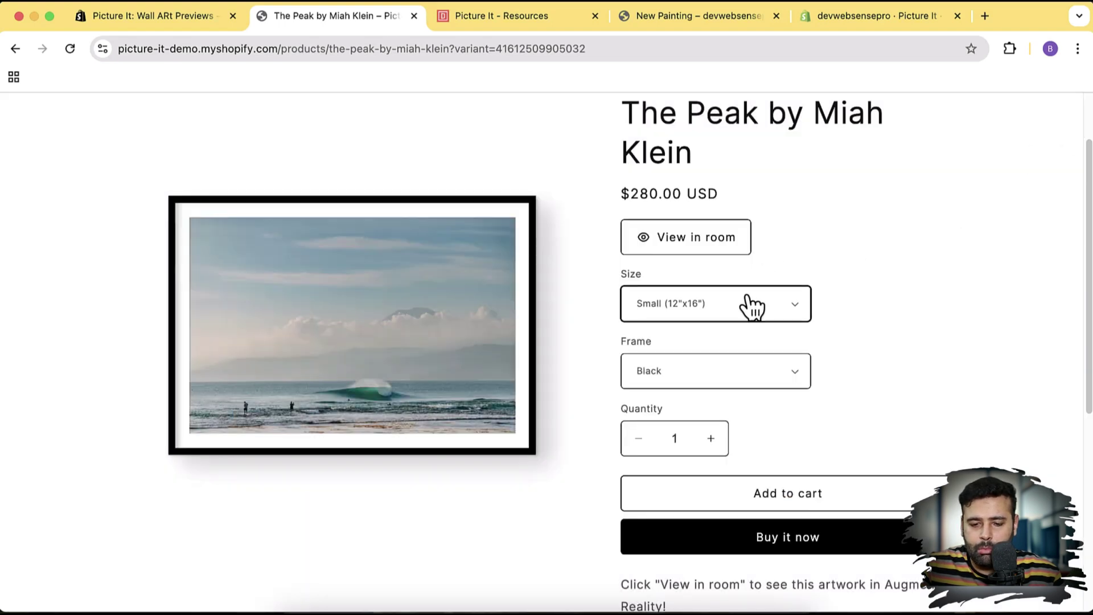
Switch The Peak to the light-framed variant, open its room view and move the artwork higher on the white wall.
left_click(757, 373)
left_click(730, 391)
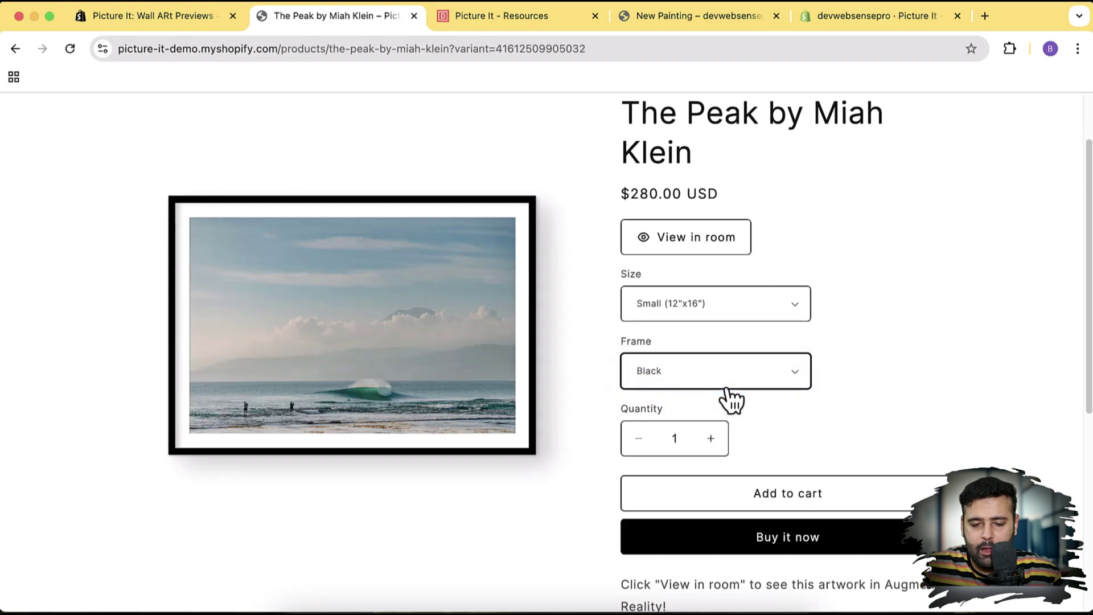
left_click(664, 244)
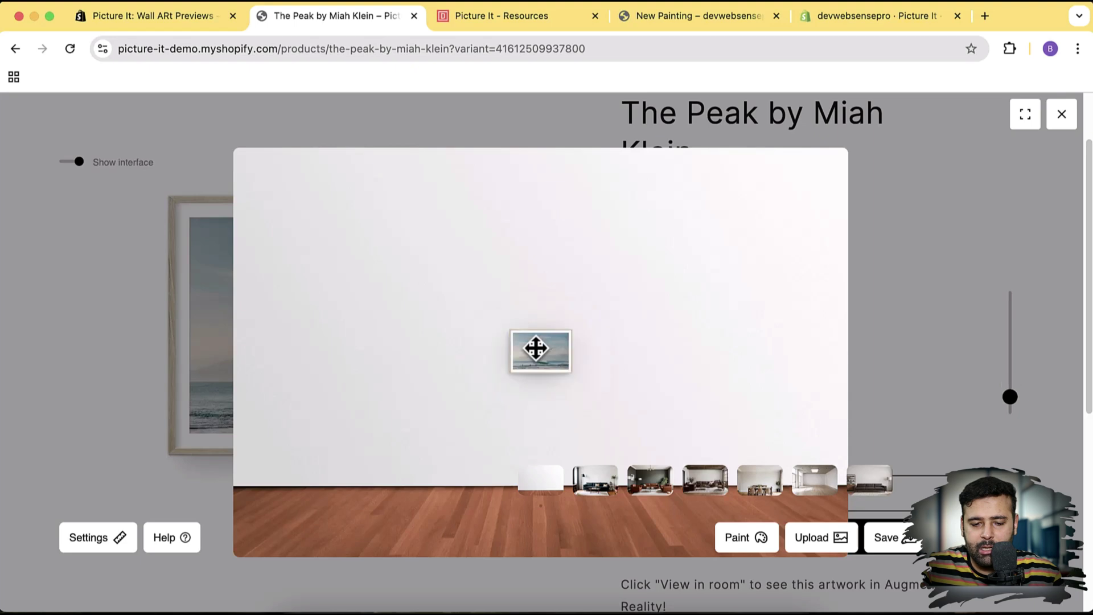
left_click_drag(545, 356, 530, 321)
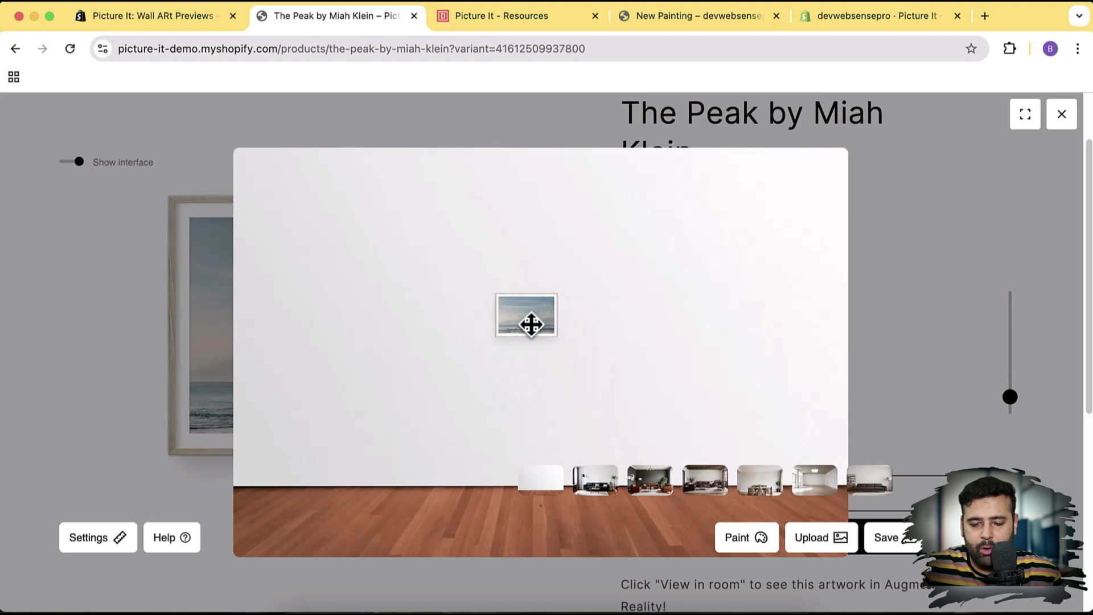
Preview the light-framed artwork in the dark-walled living room with leather sofas, reposition it above the sofa and close the preview.
left_click(643, 483)
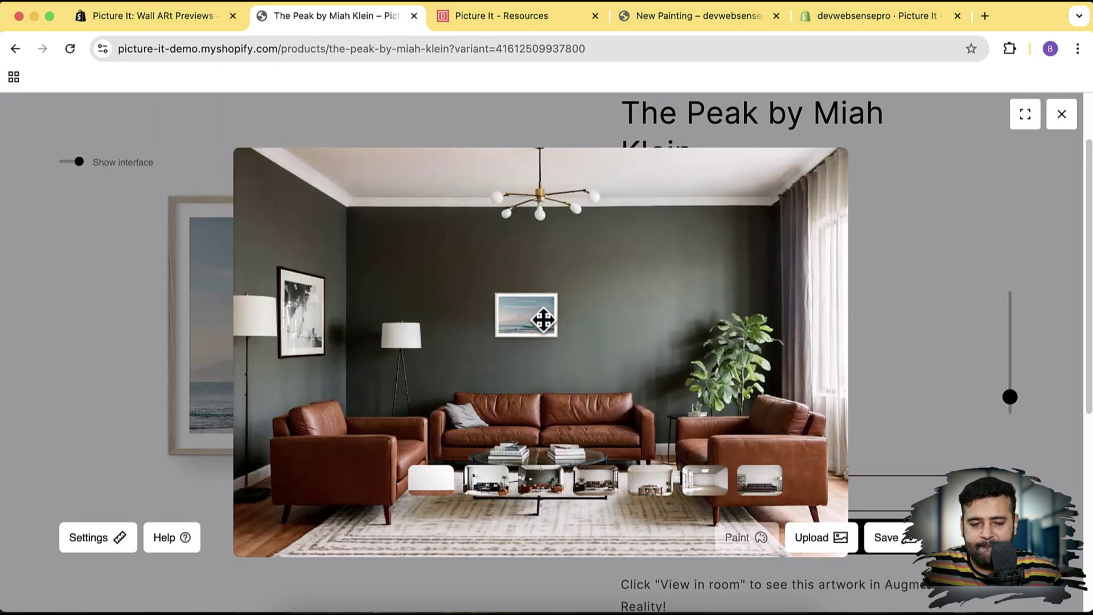
left_click_drag(541, 320, 561, 309)
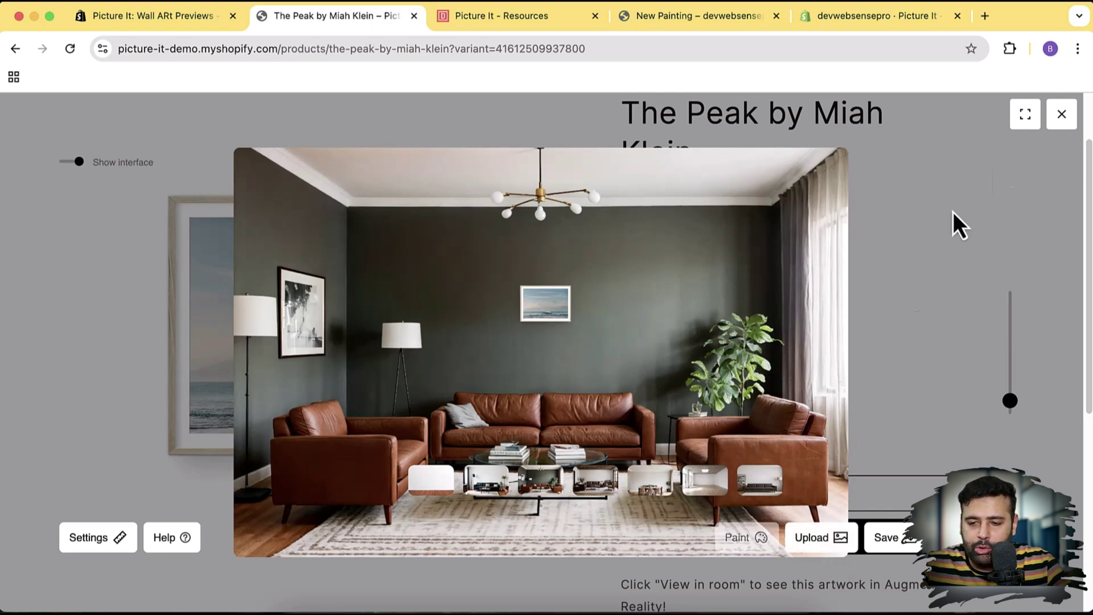
left_click(1061, 115)
Return to Picture It in the Shopify admin, examine Background Collection #1 and its selectable room backgrounds, and go back to Virtual Showrooms.
left_click(877, 16)
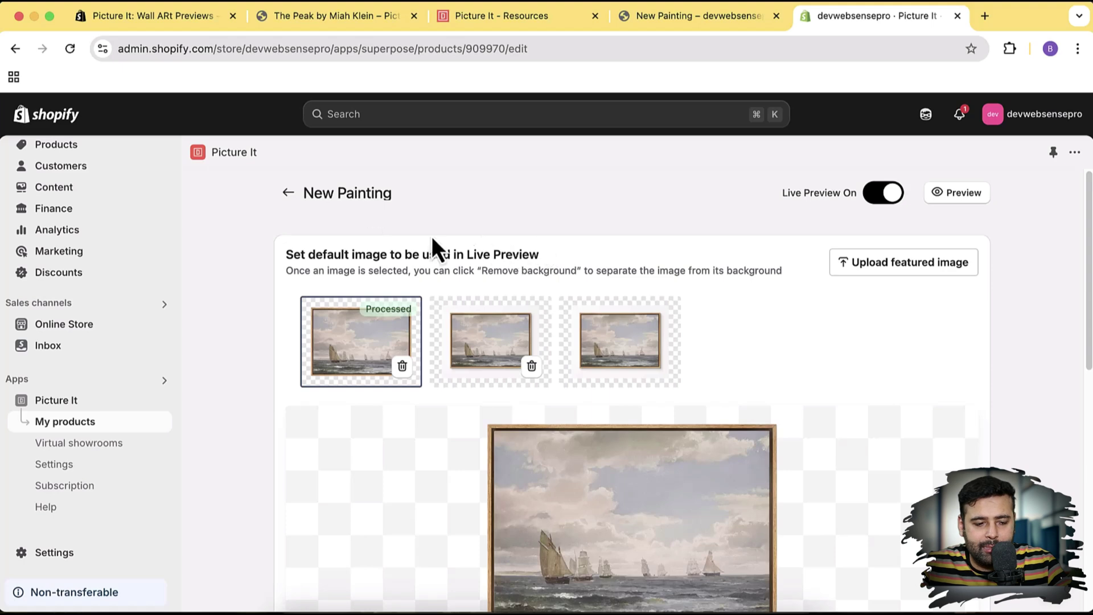
left_click(106, 444)
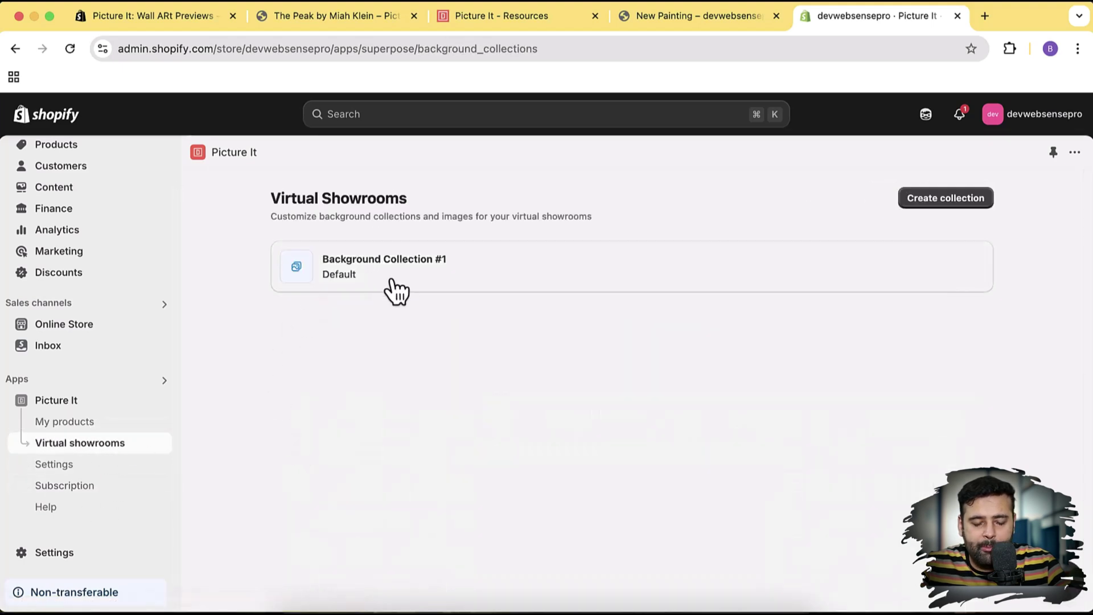
left_click(394, 275)
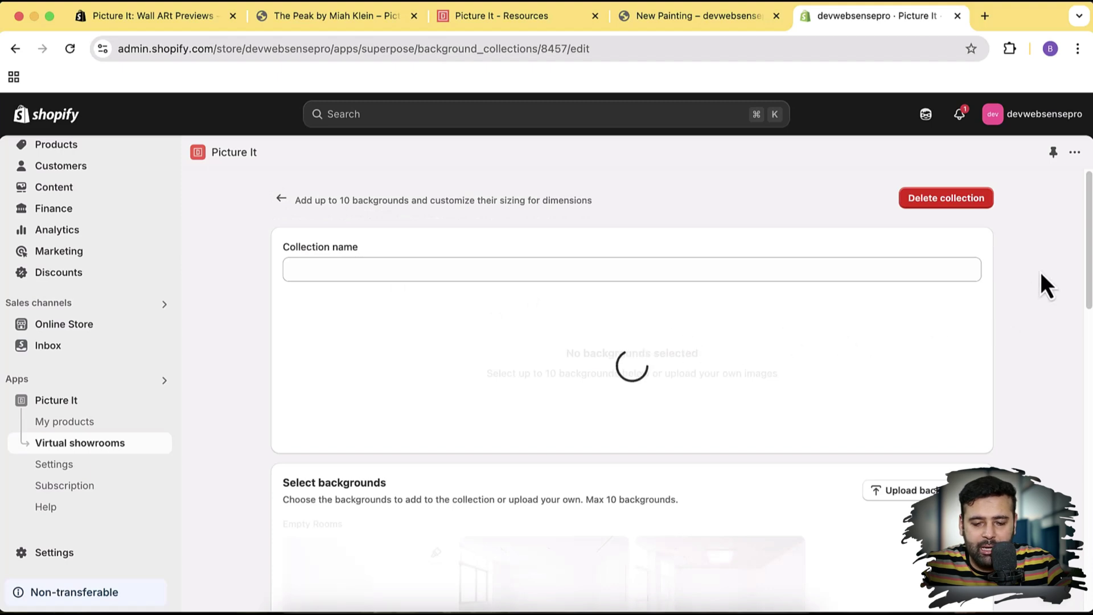
scroll(1023, 279, "down", 5)
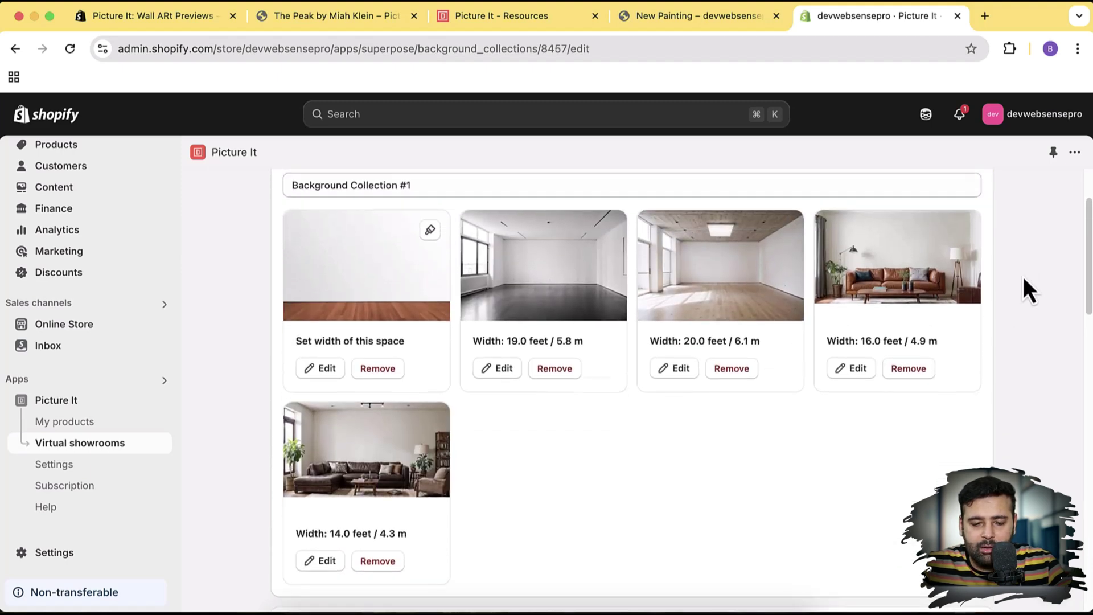
scroll(1023, 277, "down", 4)
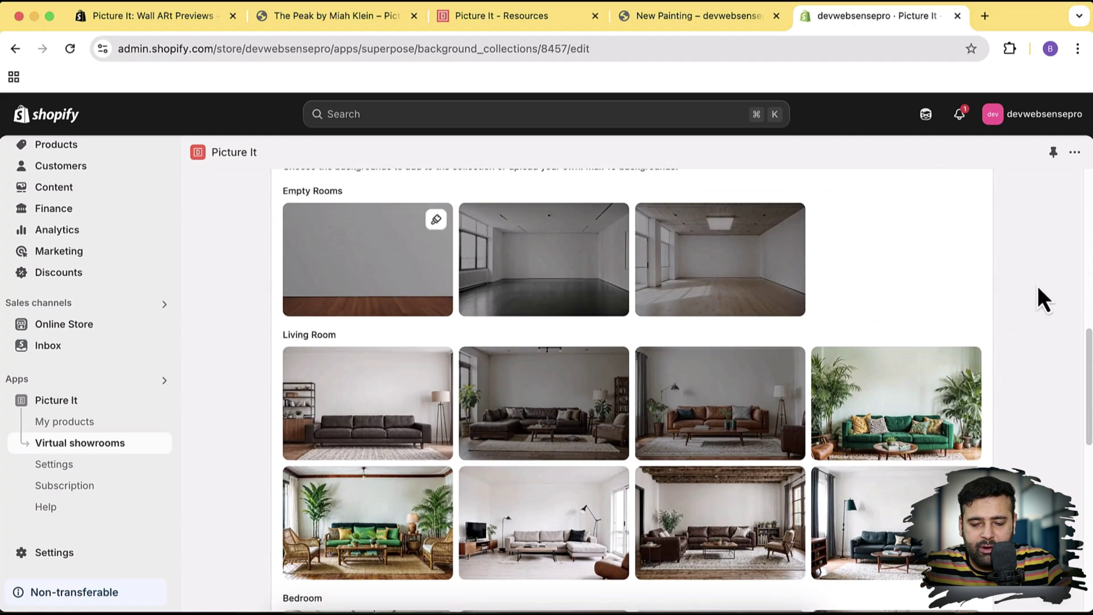
scroll(1037, 285, "down", 6)
scroll(1037, 286, "down", 5)
scroll(1038, 286, "up", 15)
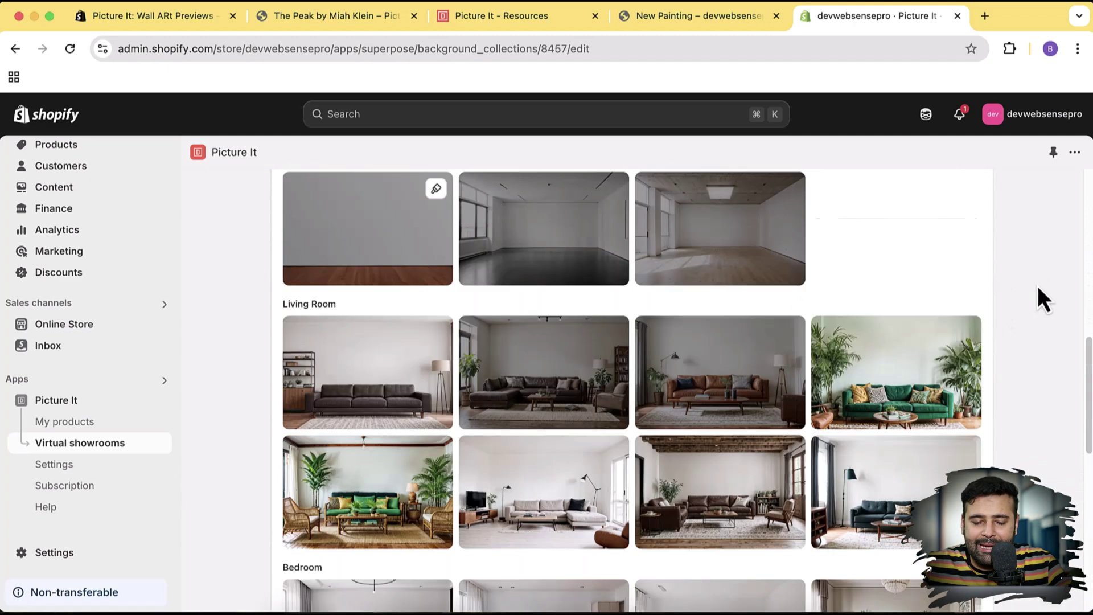
left_click(136, 451)
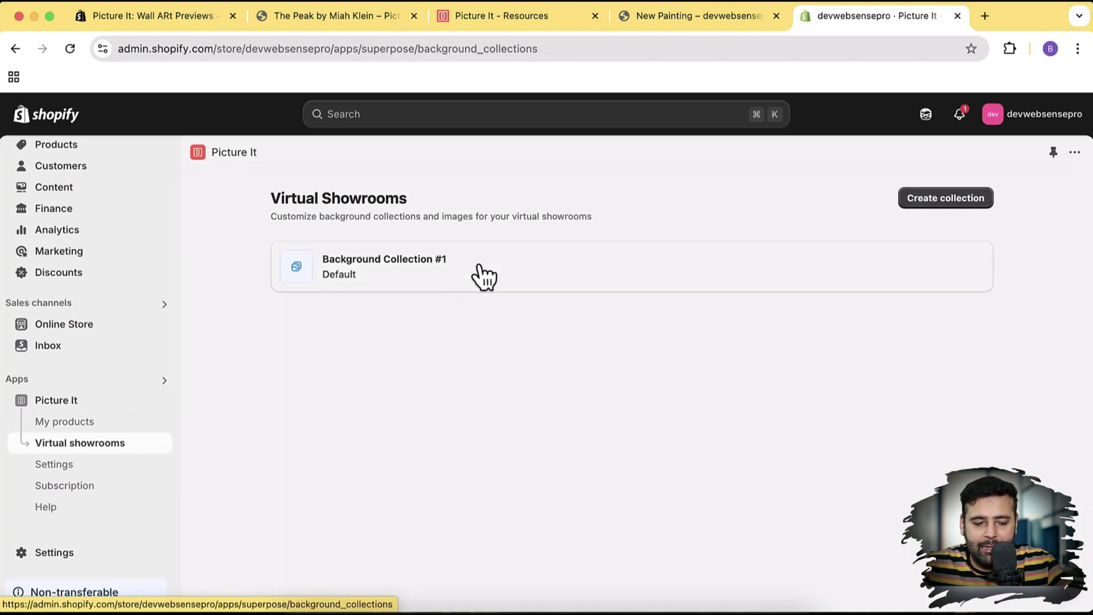
Open the Picture It settings and look over the Live Preview button customization options.
left_click(92, 466)
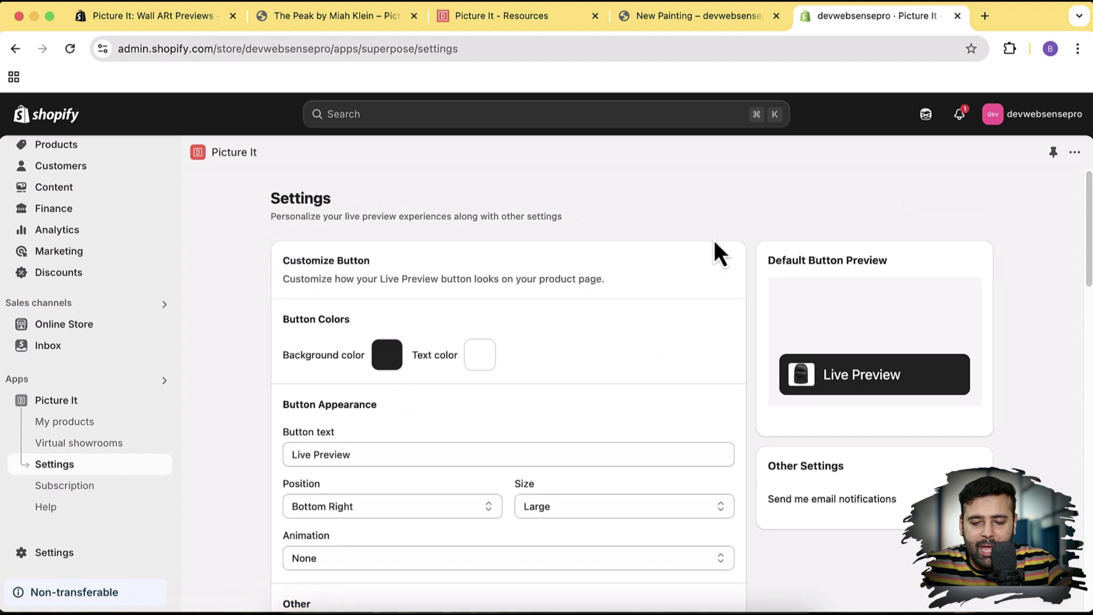
scroll(716, 242, "down", 2)
scroll(715, 242, "up", 2)
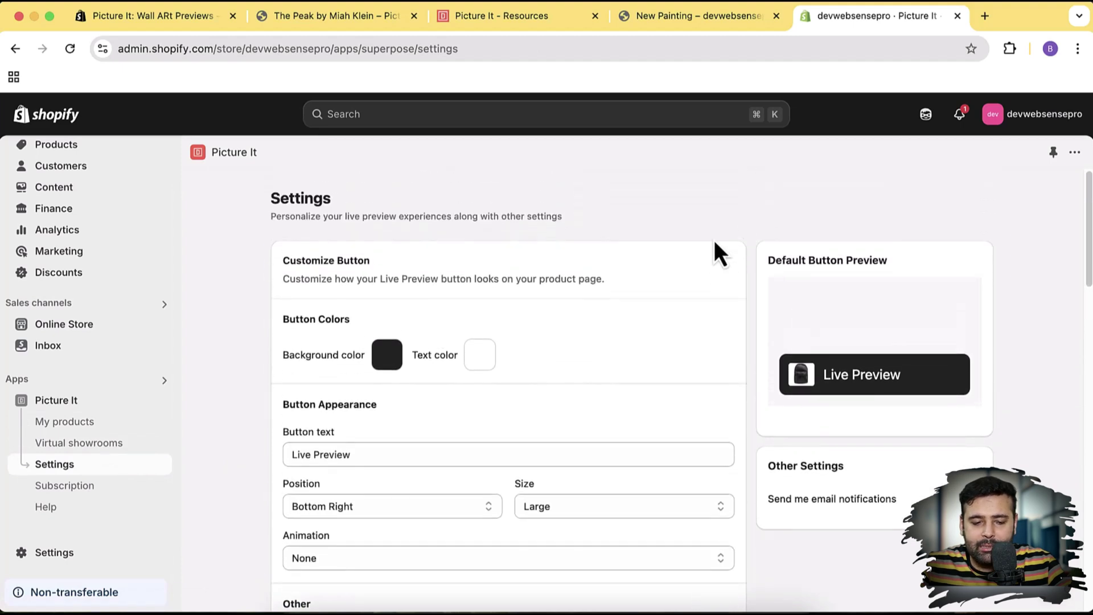
scroll(714, 240, "down", 5)
scroll(714, 240, "up", 4)
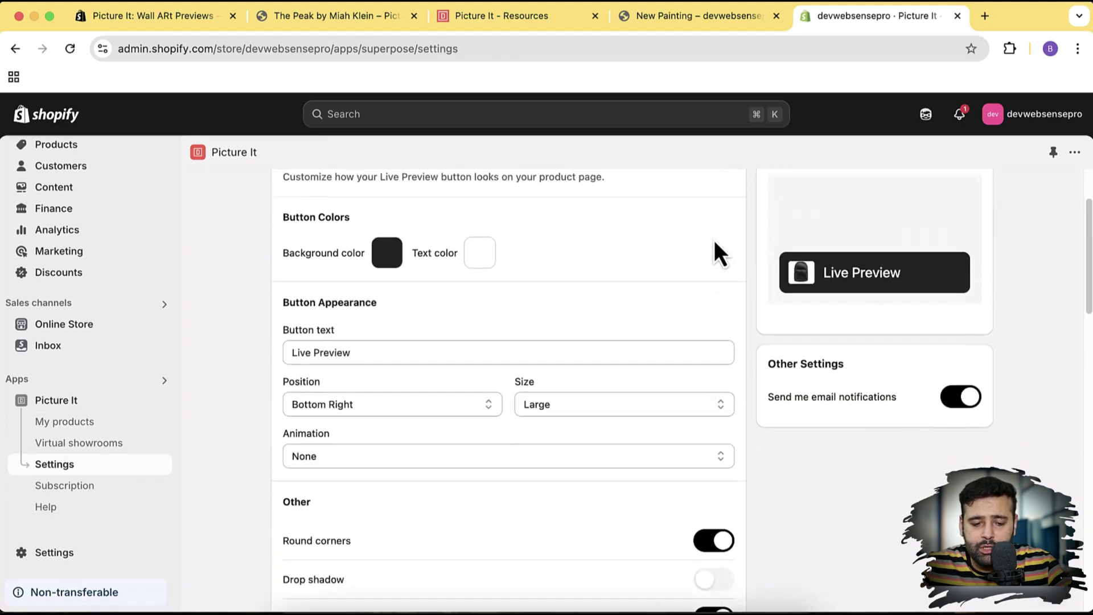
scroll(589, 341, "up", 3)
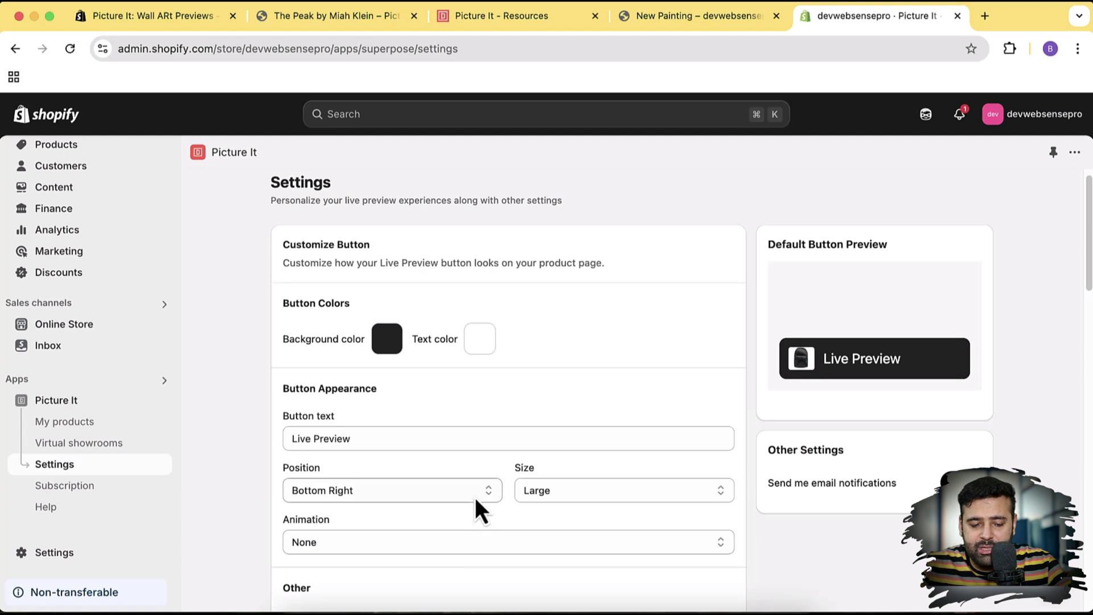
Check the available position and size choices for the Live Preview button without changing them.
left_click(476, 495)
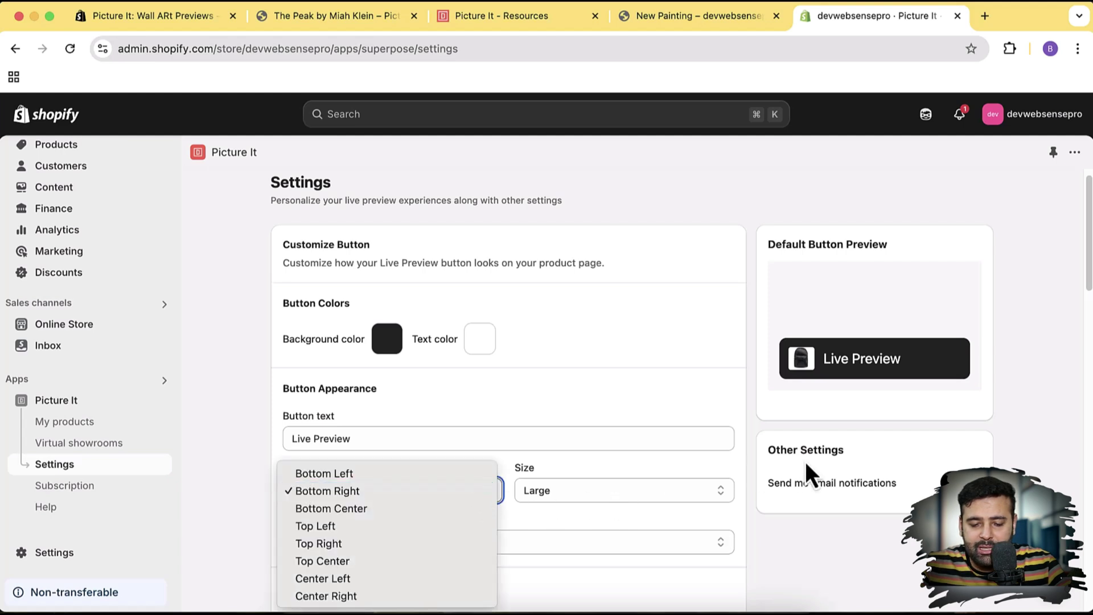
left_click(702, 490)
left_click(703, 489)
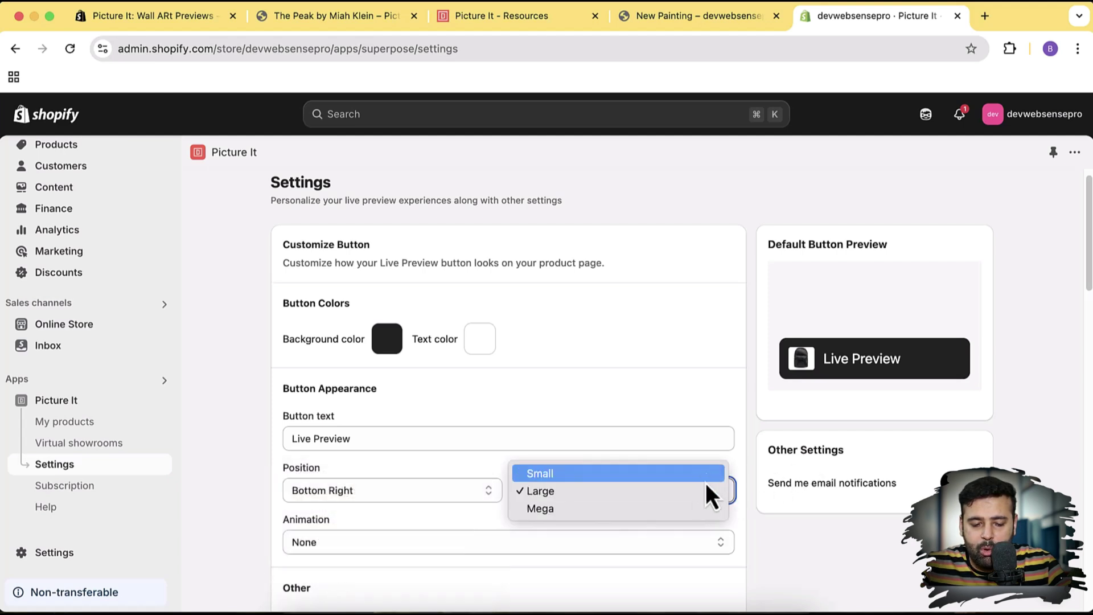
left_click(760, 333)
scroll(759, 333, "down", 3)
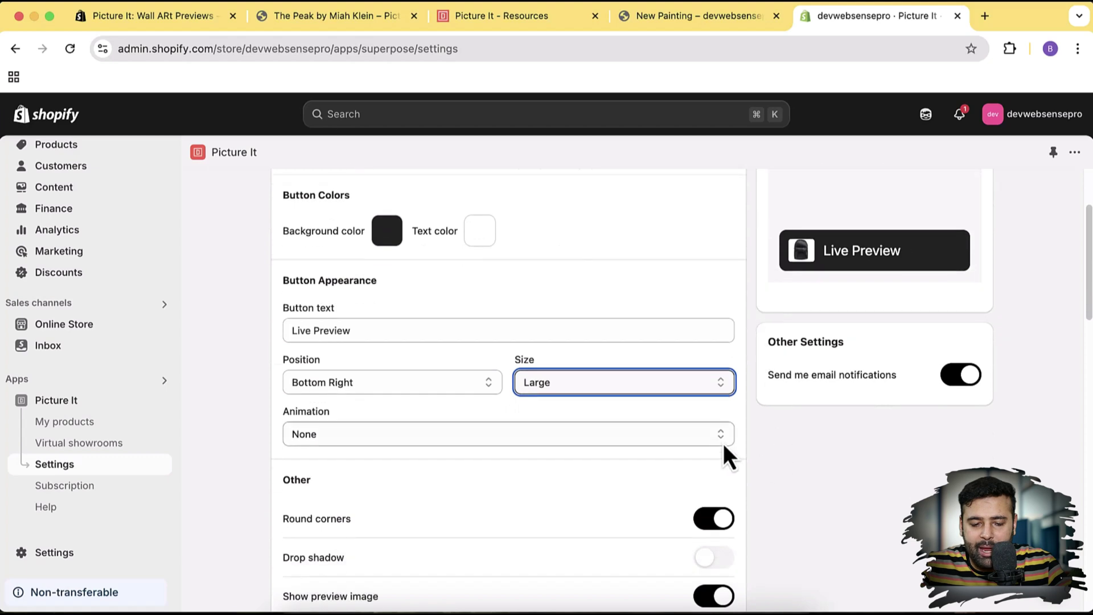
Set the Live Preview button's animation to Grow and check it in the default button preview.
left_click(724, 441)
left_click(699, 457)
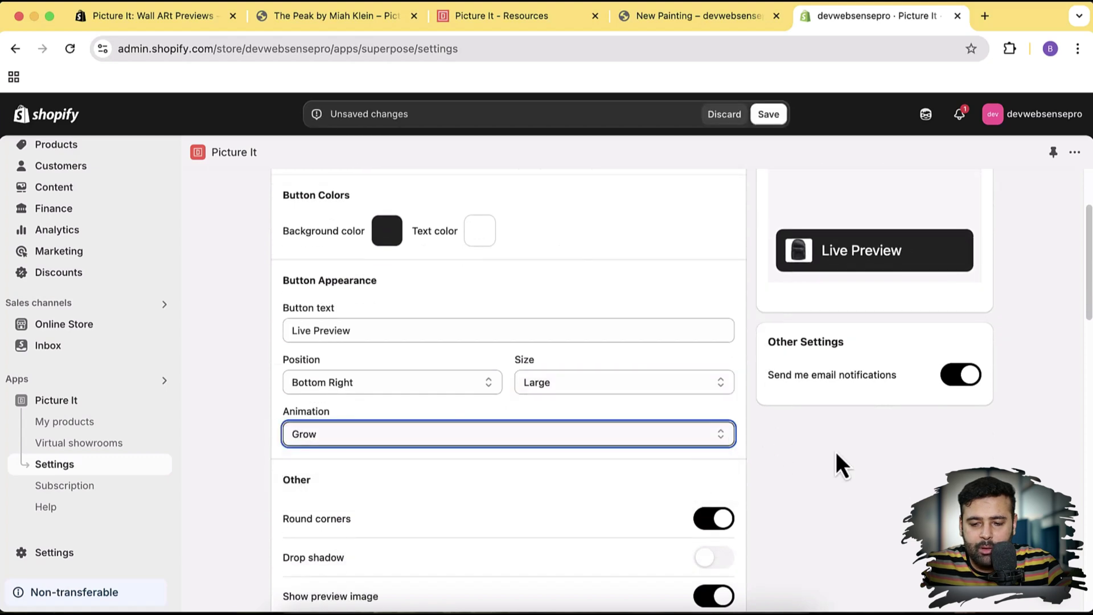
scroll(888, 370, "up", 3)
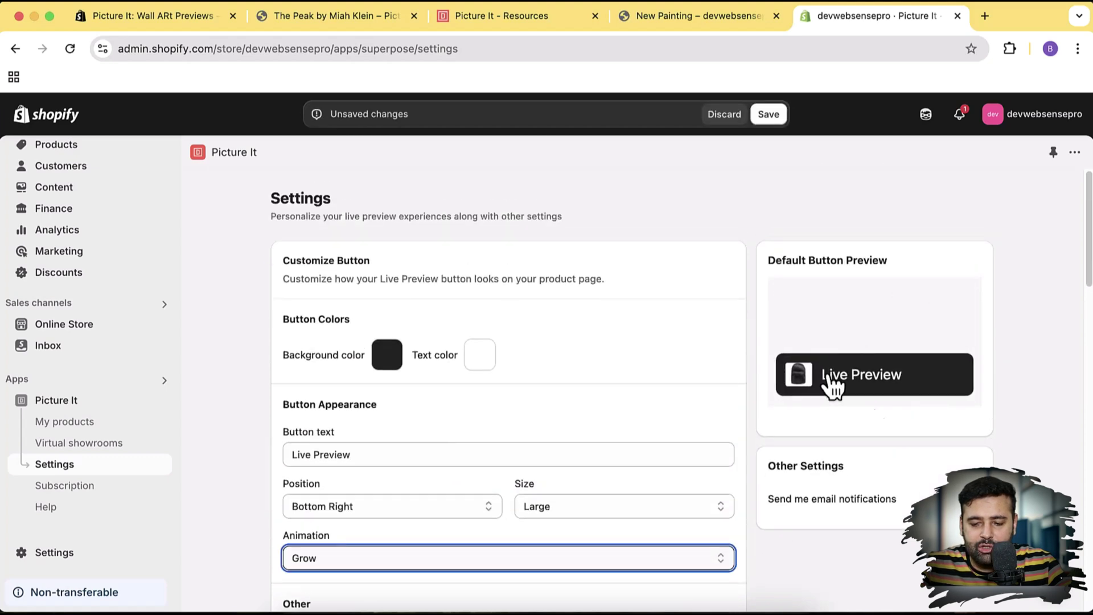
Enable the drop shadow for the Live Preview button and check it in the default button preview.
scroll(723, 300, "down", 4)
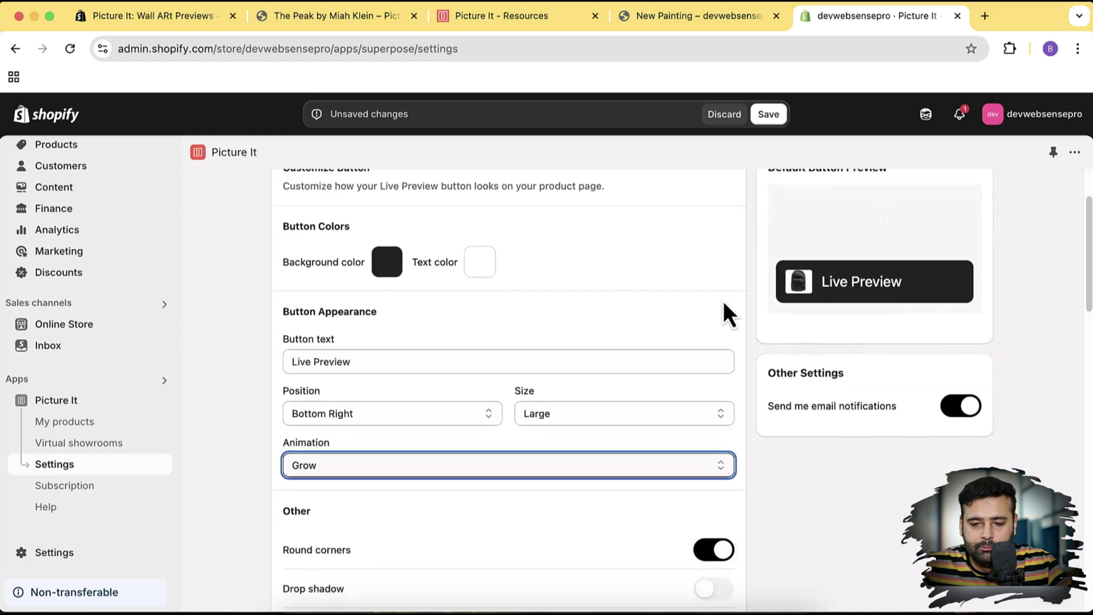
scroll(723, 301, "down", 3)
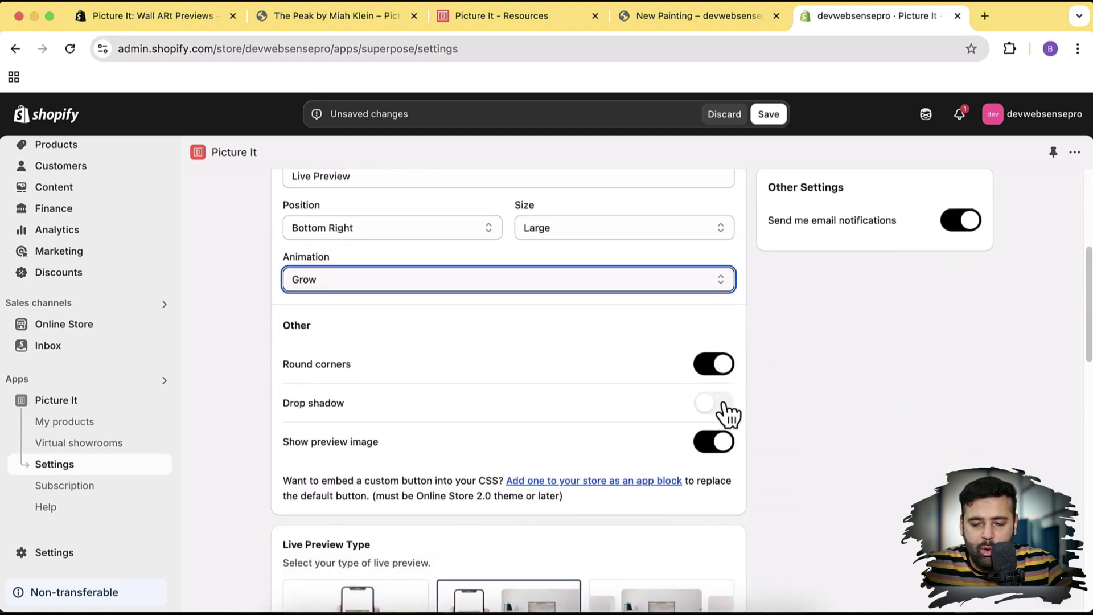
left_click(723, 404)
scroll(812, 411, "up", 4)
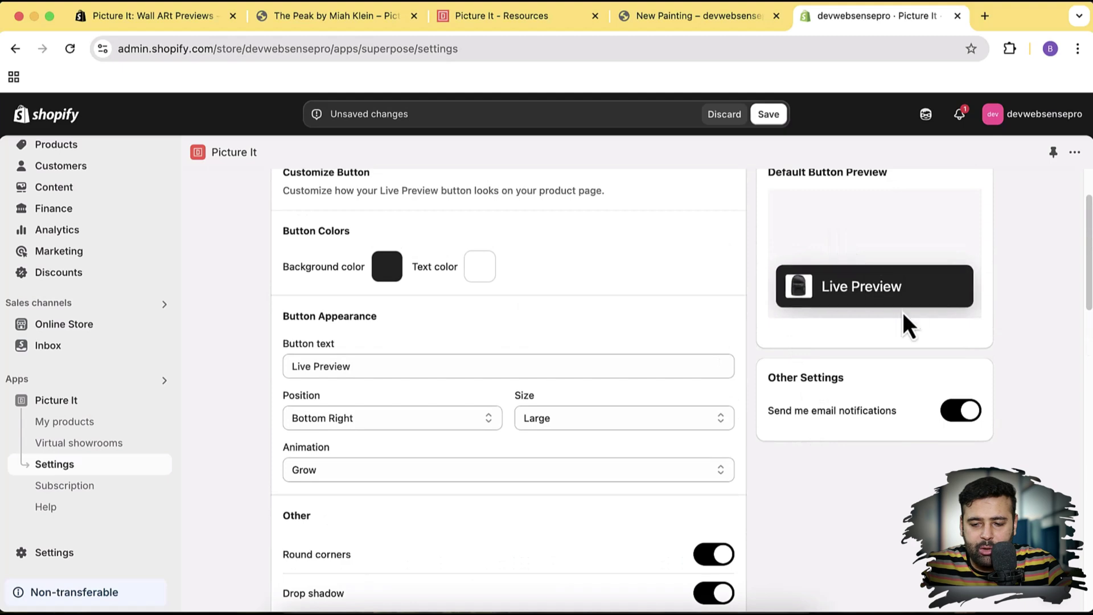
scroll(1005, 324, "down", 1)
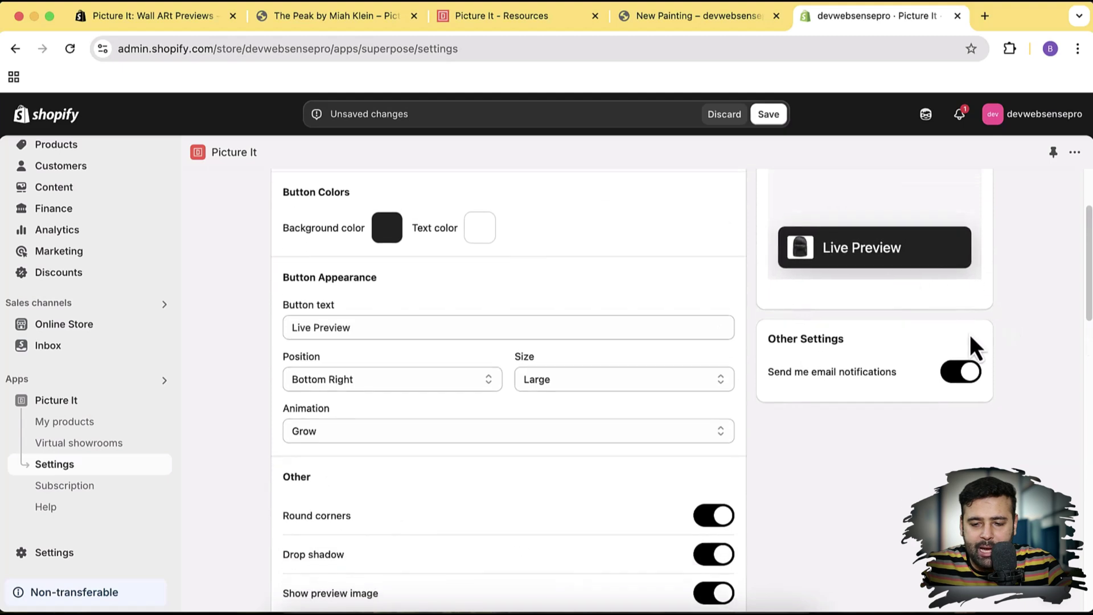
Try the Live Preview button's round corners, drop shadow and preview image options off, restoring all three to on.
left_click(733, 558)
left_click(714, 518)
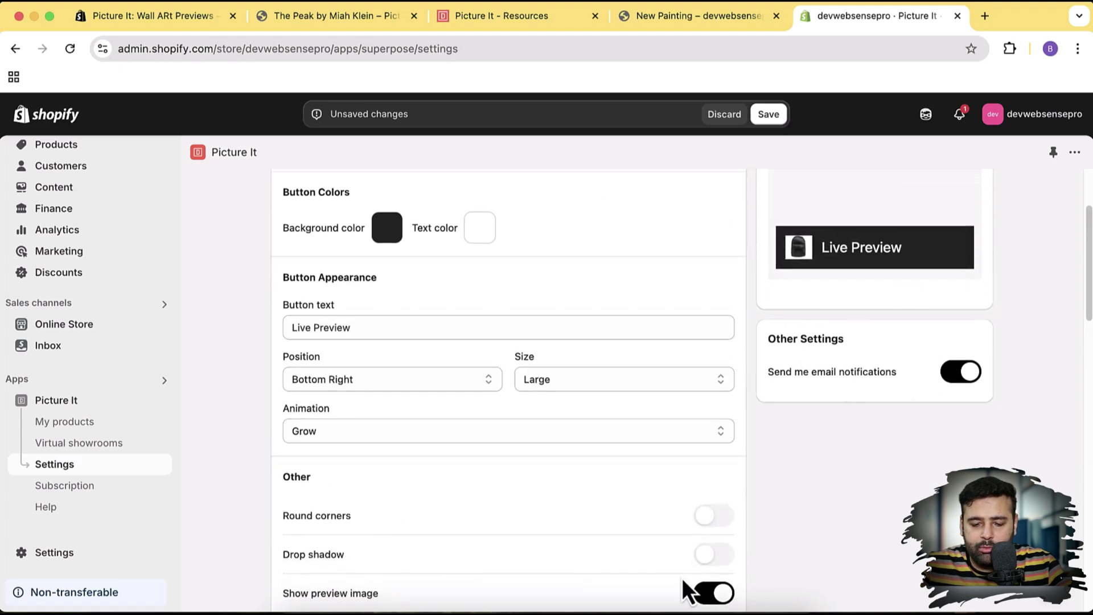
left_click(719, 517)
left_click(722, 555)
scroll(829, 455, "down", 1)
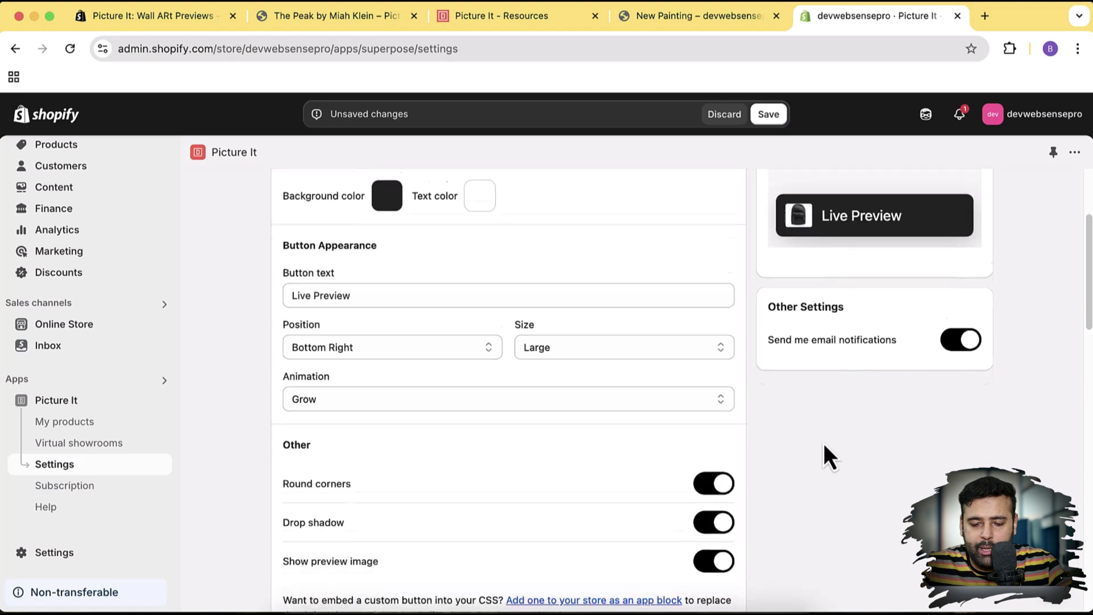
scroll(829, 455, "down", 2)
left_click(719, 504)
left_click(719, 504)
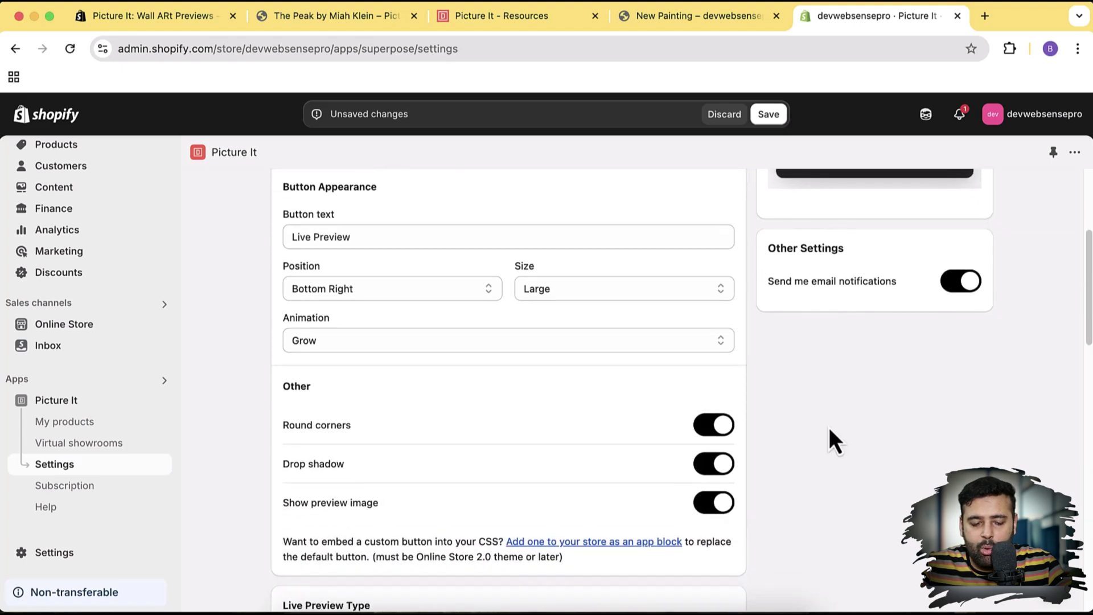
Look over the live preview type, preview settings, branding option and Default Custom Appearance CSS.
scroll(830, 431, "down", 10)
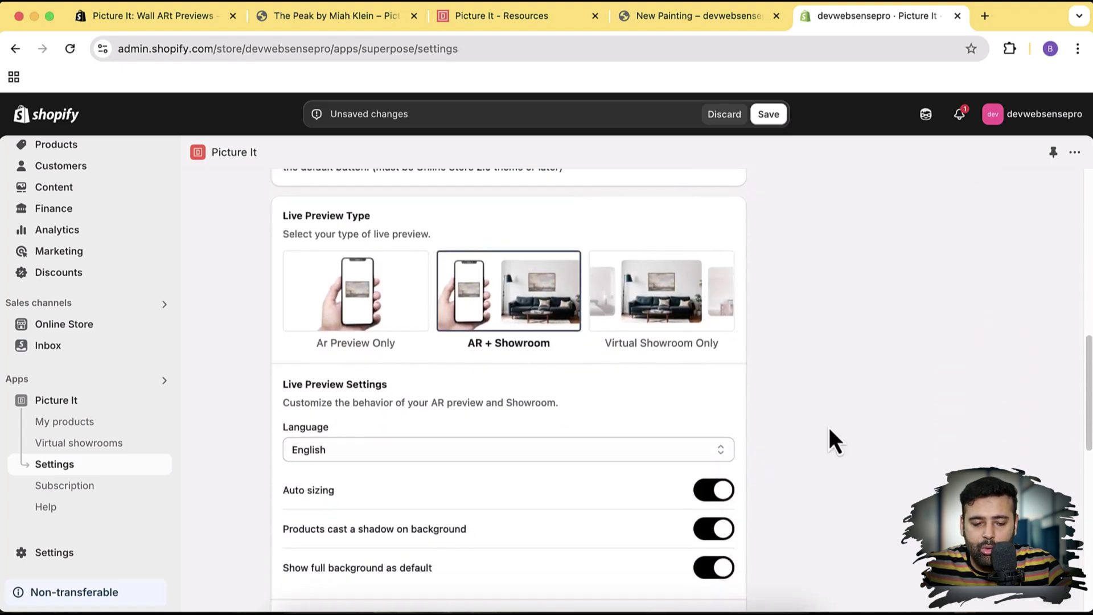
scroll(830, 439, "down", 10)
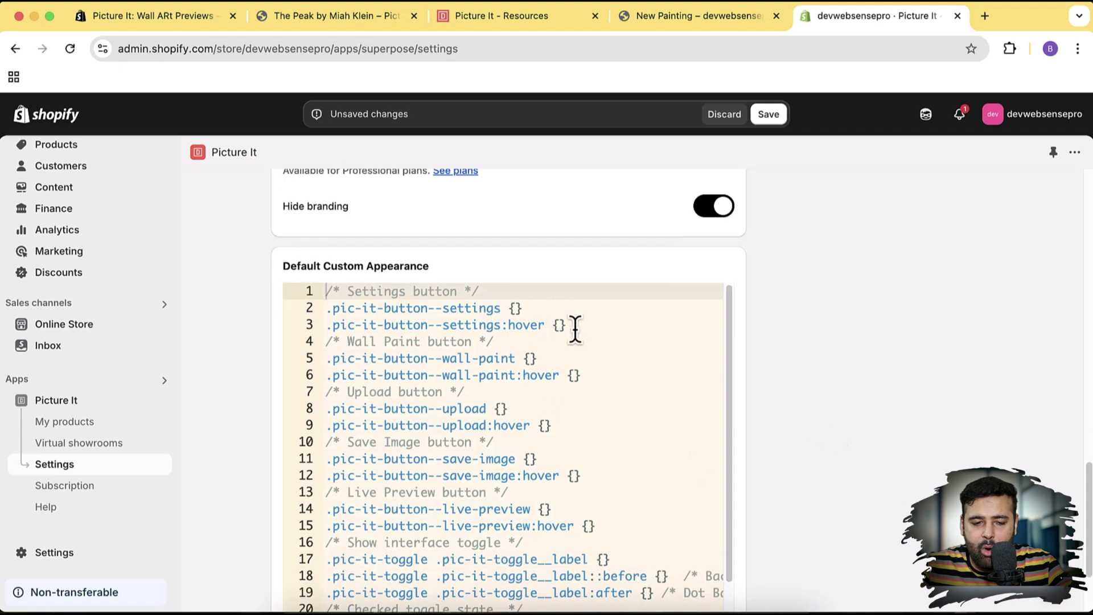
left_click(576, 329)
scroll(634, 390, "down", 3)
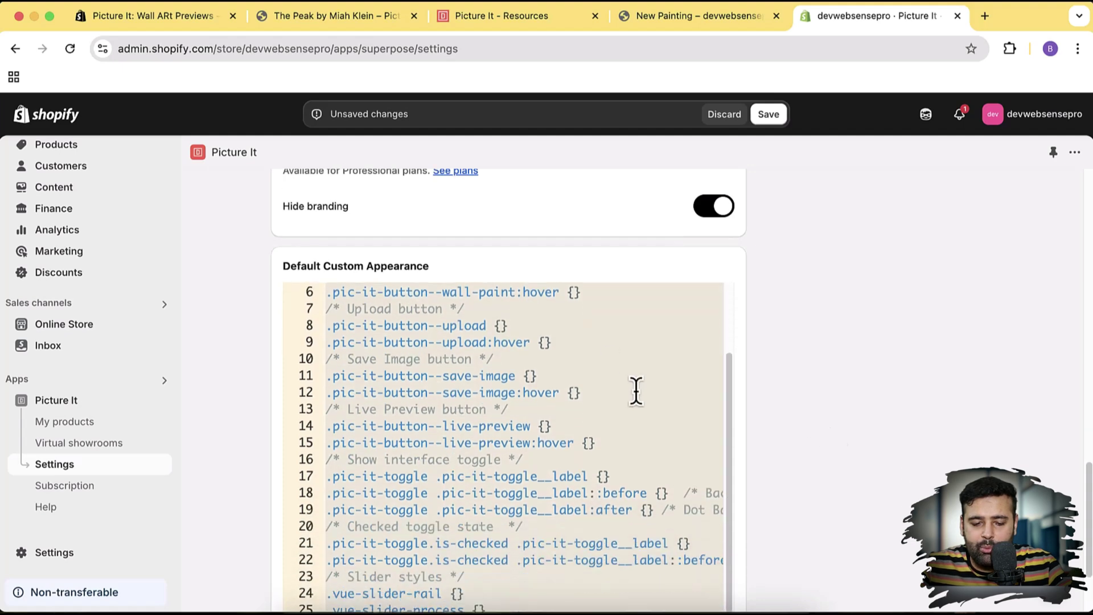
scroll(634, 390, "up", 3)
scroll(889, 410, "up", 7)
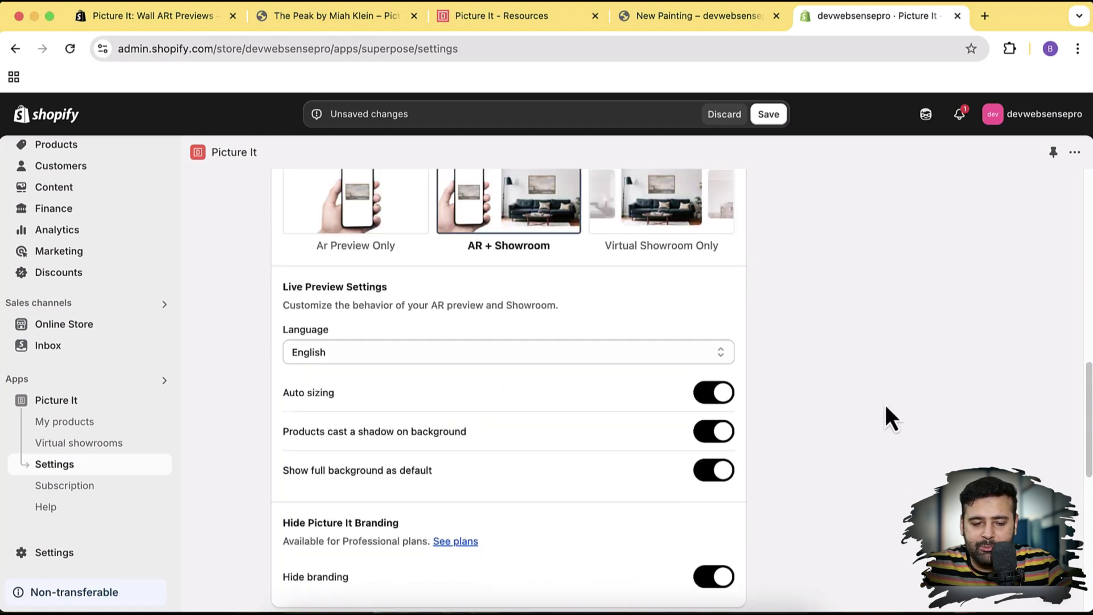
Review the live preview language choices, keep English, and look over the sizing, shadow, background and branding options.
left_click(707, 352)
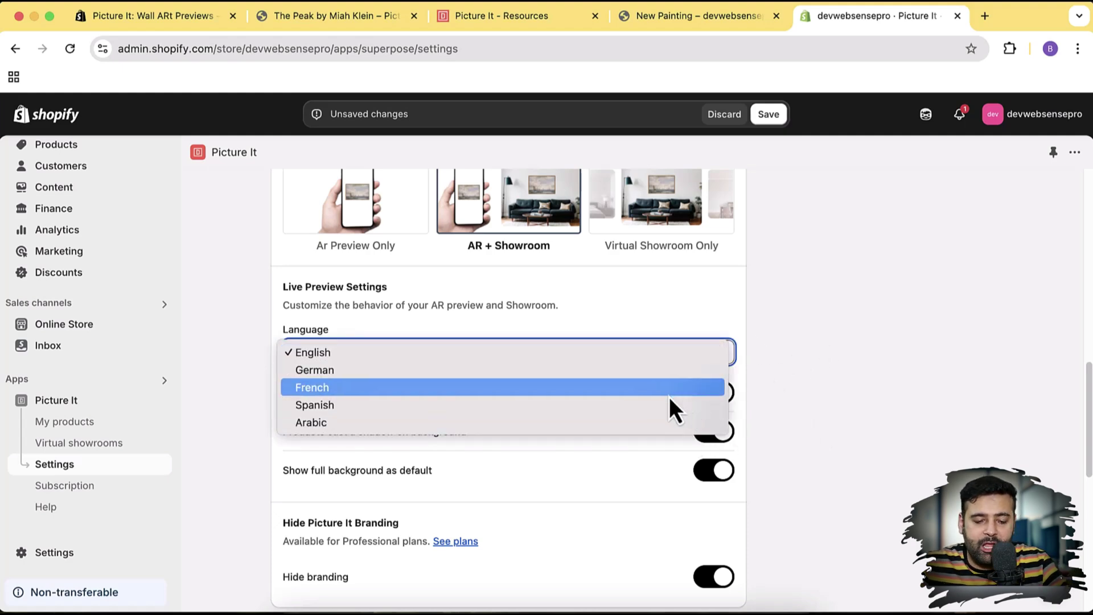
left_click(828, 405)
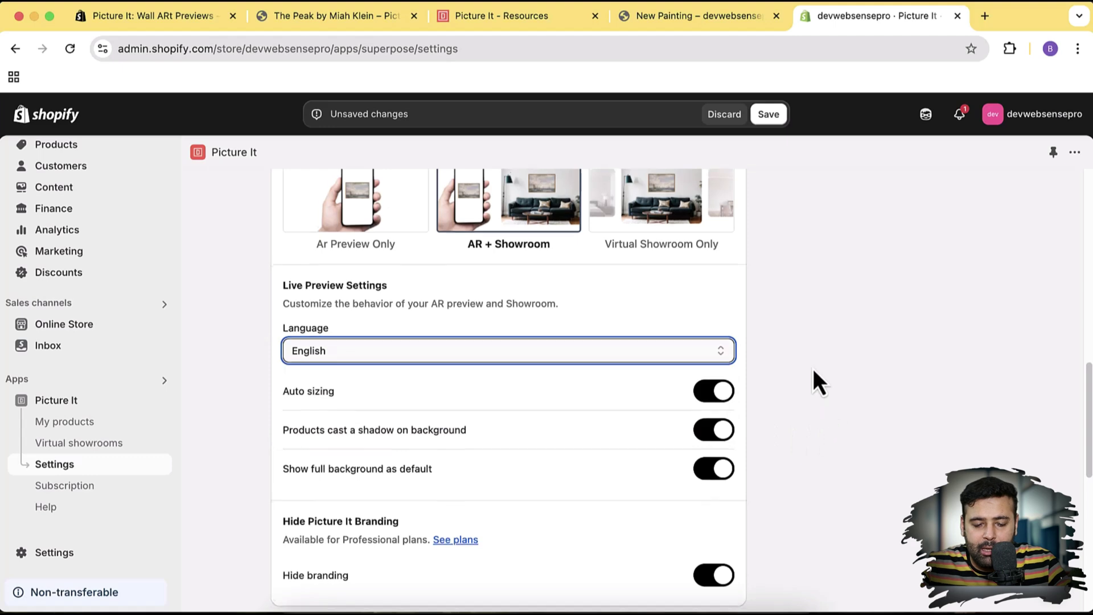
scroll(814, 376, "down", 2)
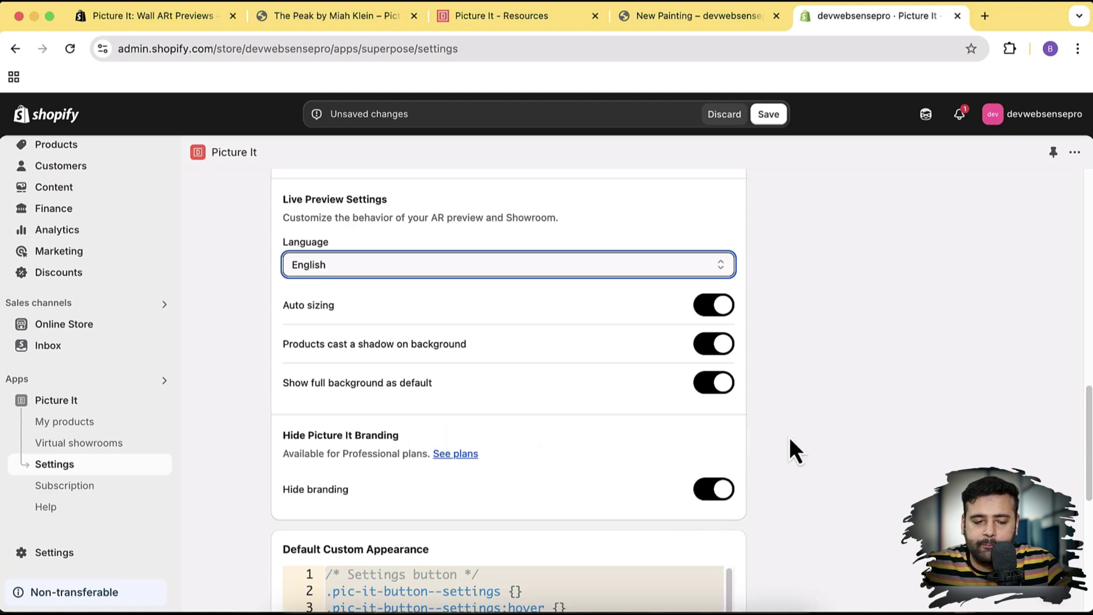
Look back over the Live Preview button colors and appearance settings, and try to open the app's My products page.
scroll(790, 438, "up", 15)
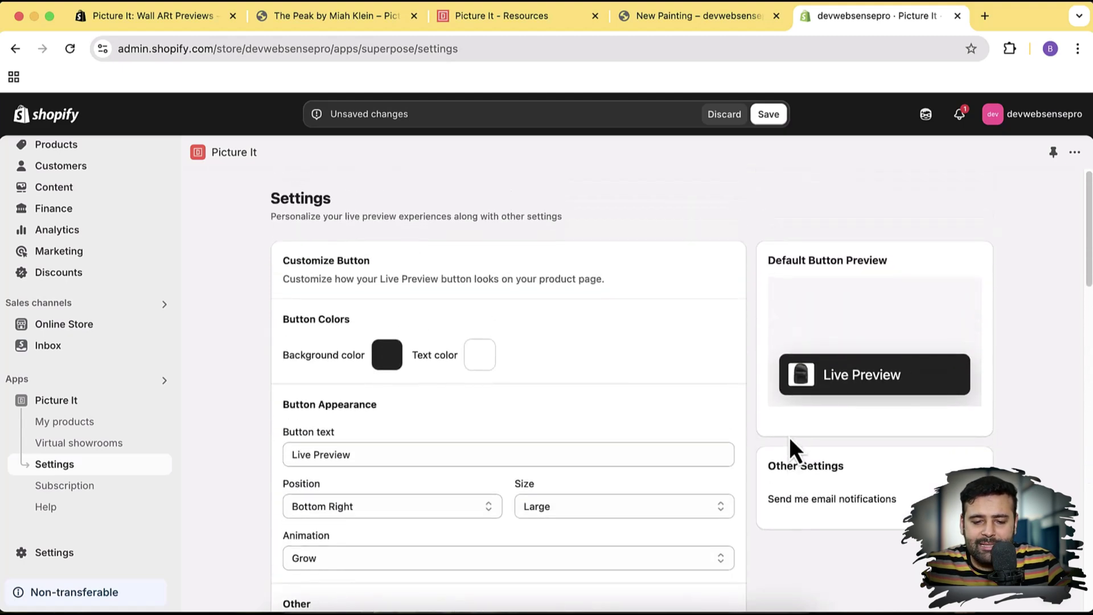
scroll(609, 257, "down", 5)
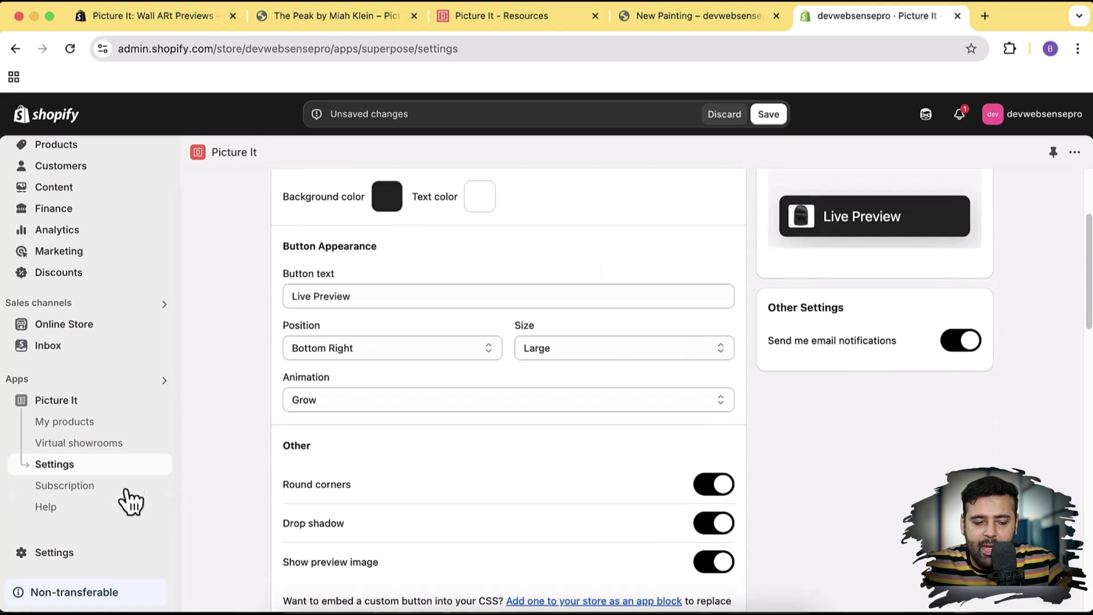
scroll(500, 422, "up", 5)
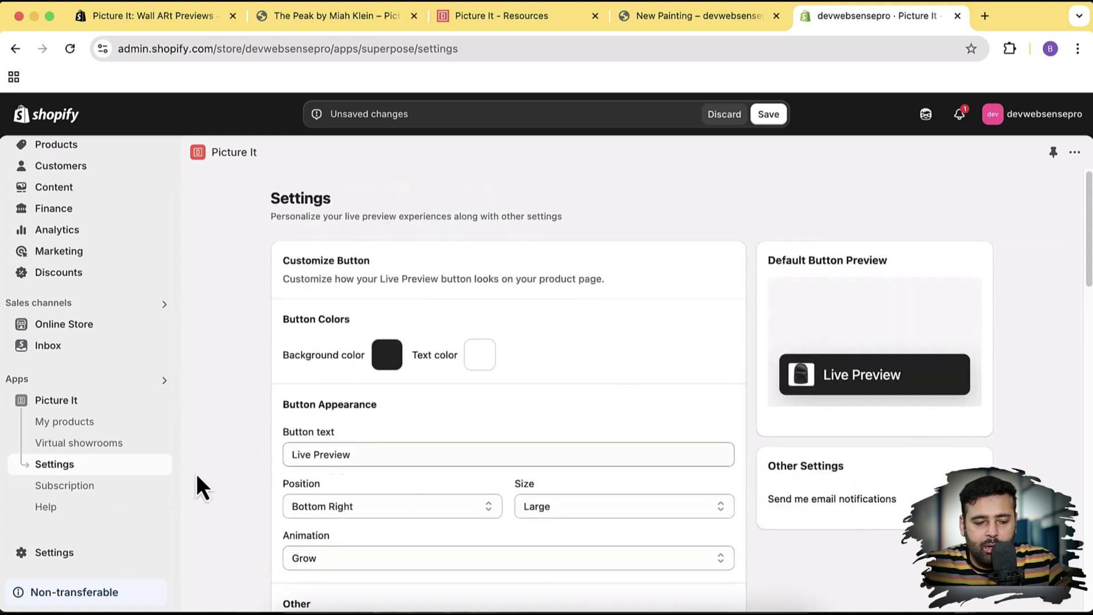
left_click(115, 422)
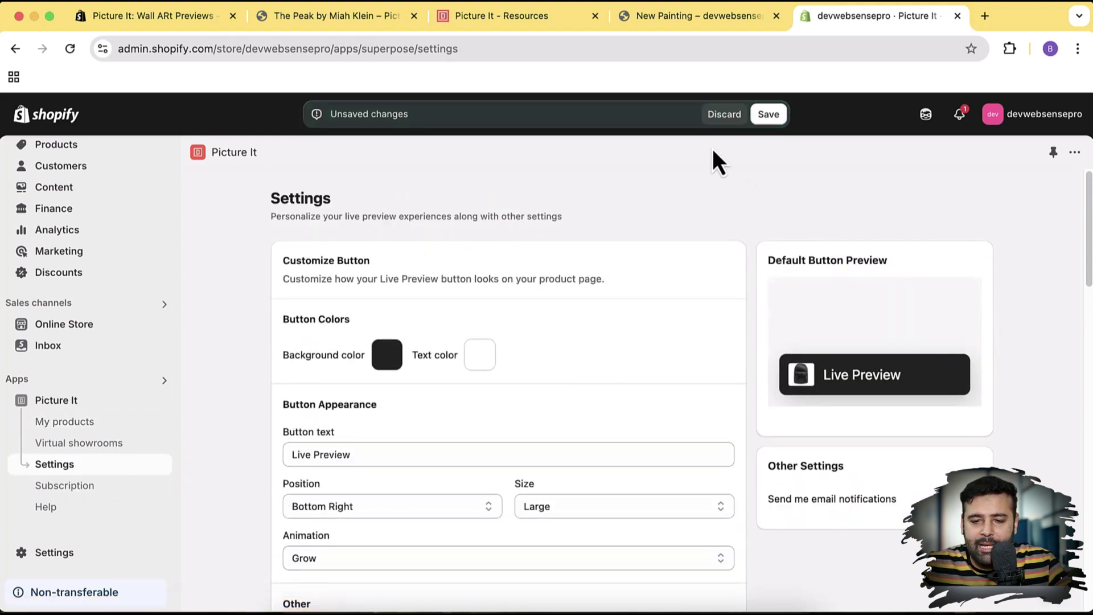
Revisit the New Painting storefront page, and examine the Picture It App Store listing through its features, pricing, reviews and support details.
left_click(710, 25)
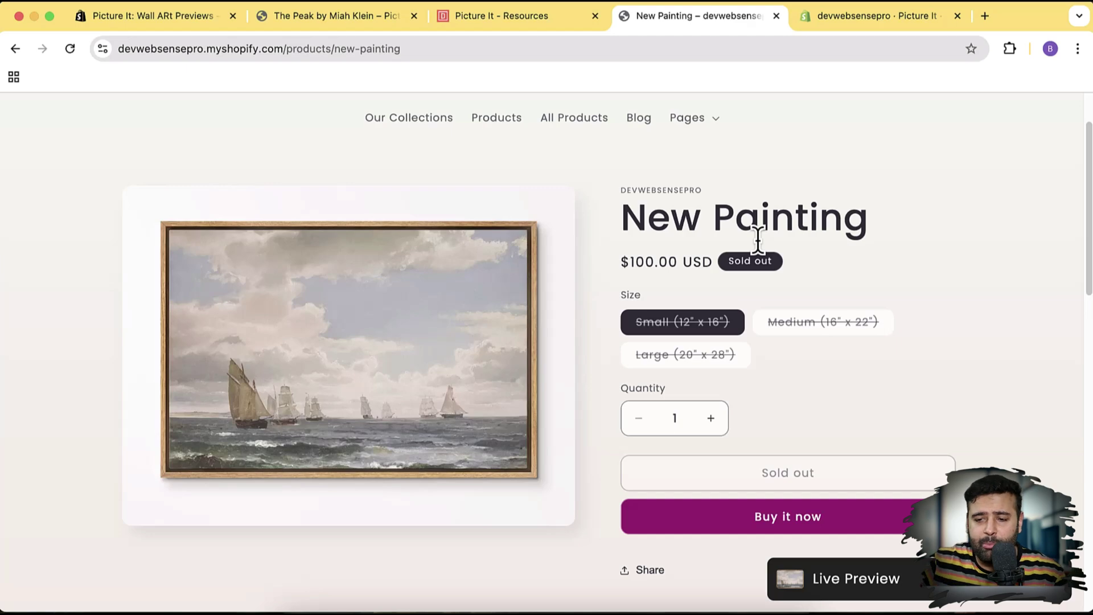
left_click(190, 17)
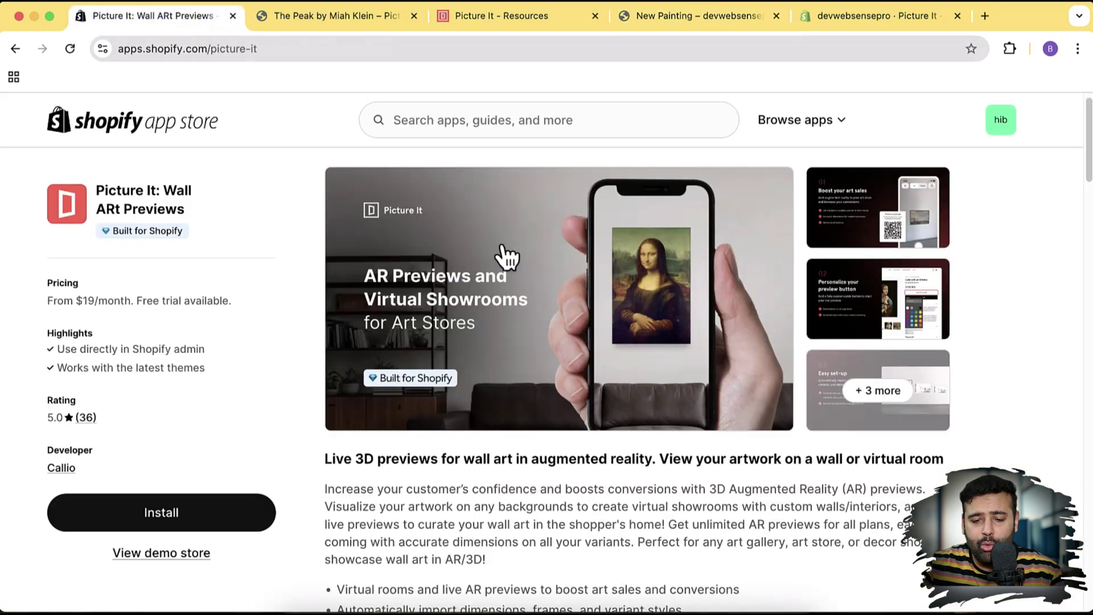
scroll(914, 274, "down", 10)
scroll(913, 270, "up", 8)
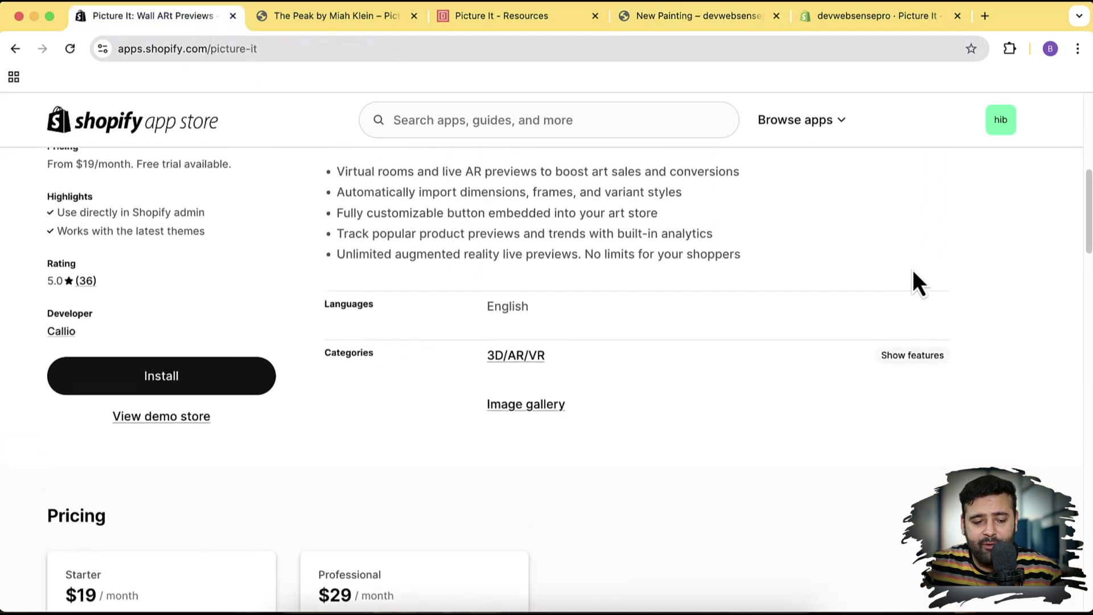
scroll(914, 269, "down", 12)
scroll(913, 268, "down", 7)
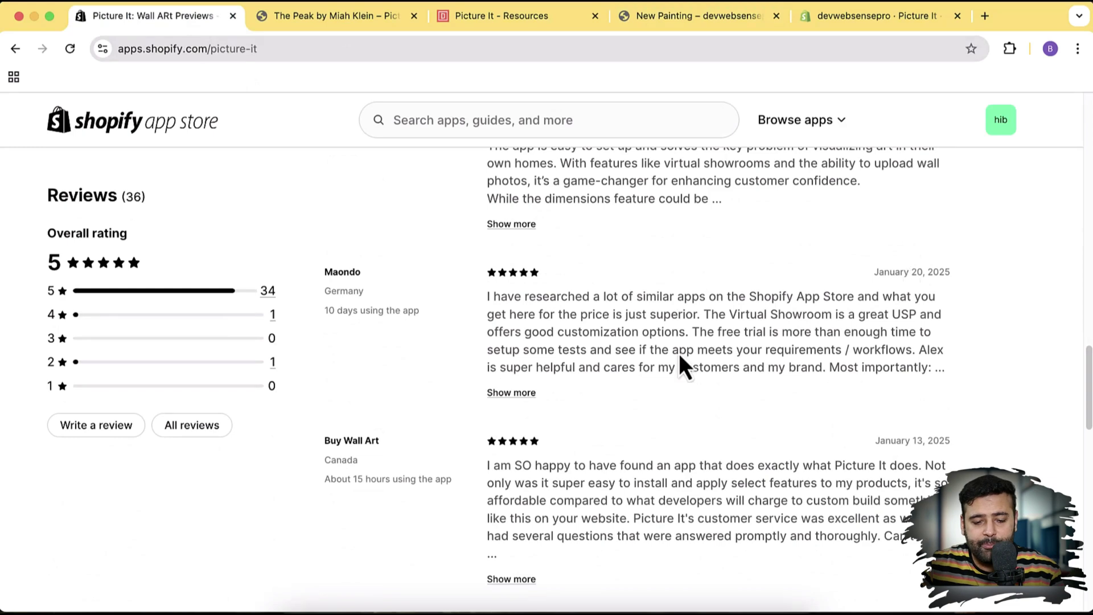
scroll(721, 376, "down", 6)
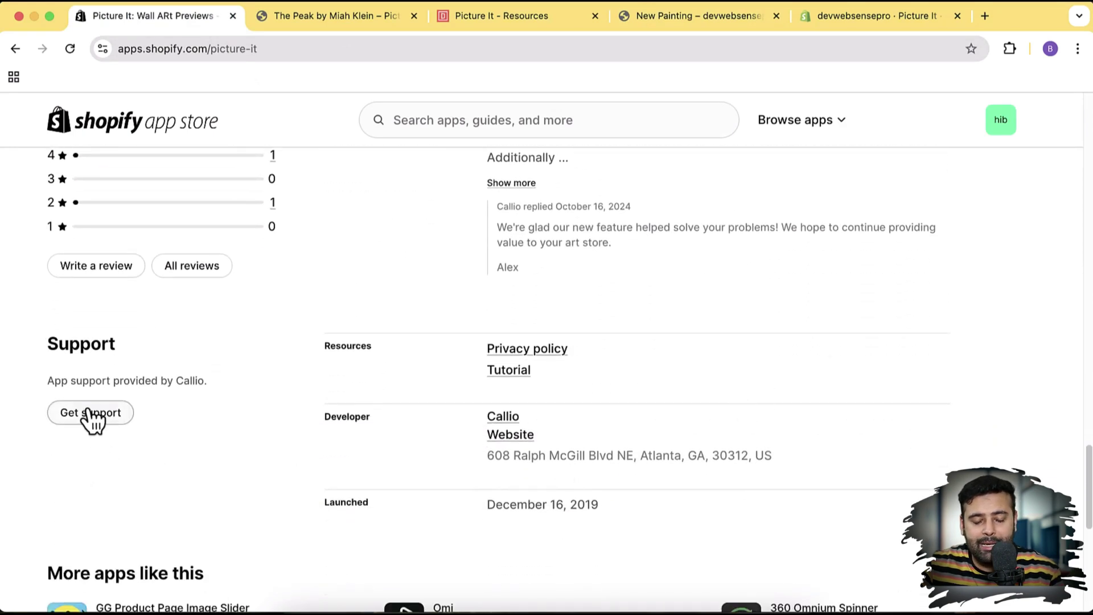
Return to the Picture It settings in the Shopify admin and discard the unsaved changes.
left_click(849, 25)
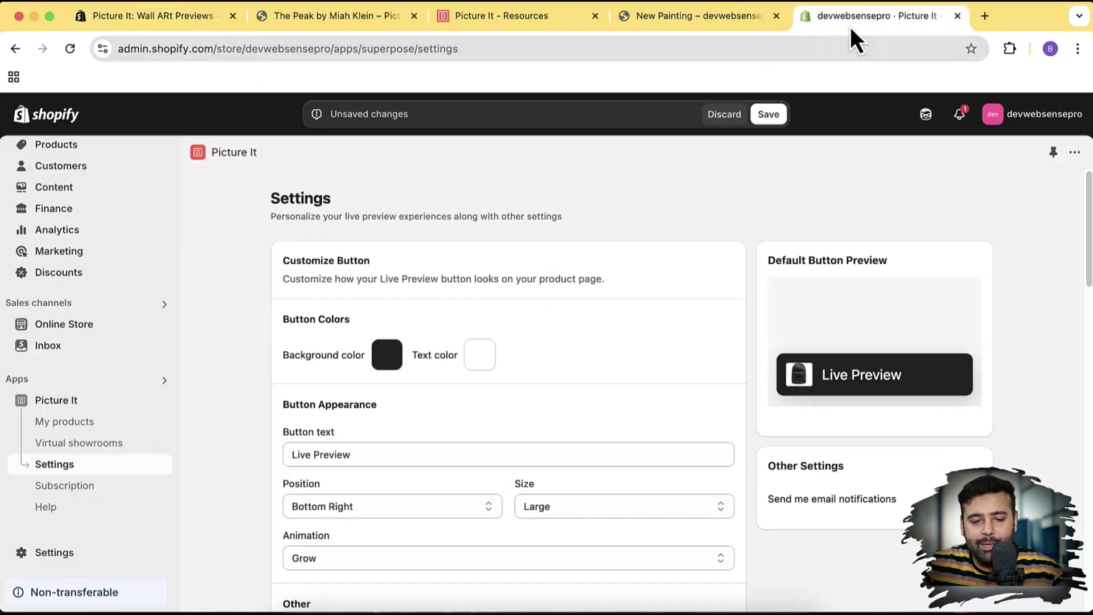
left_click(94, 509)
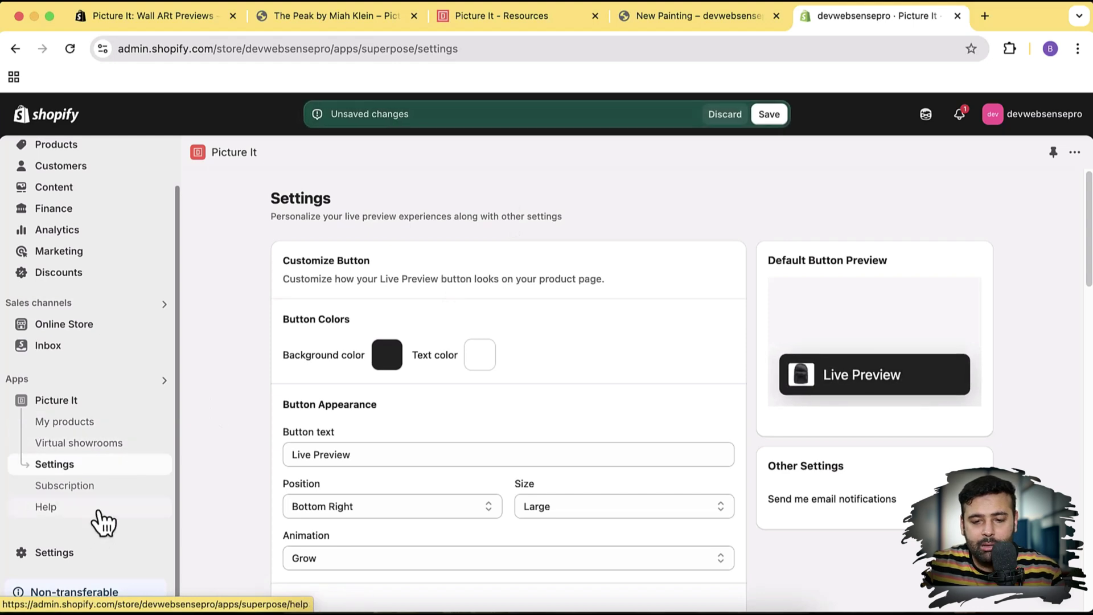
left_click(727, 114)
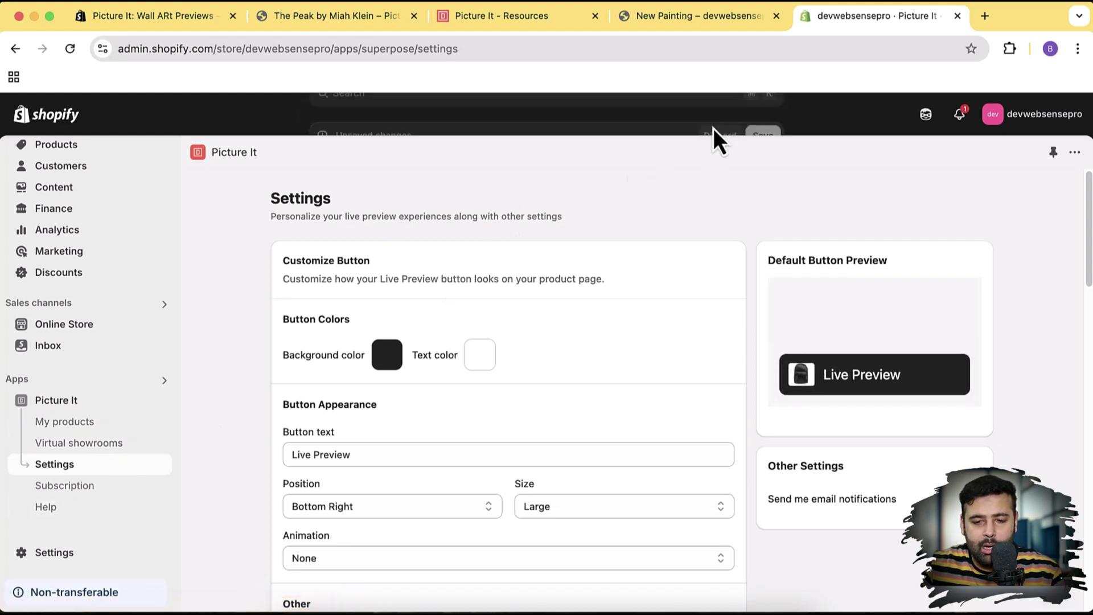
Look over the getting-started guidance and frequently asked questions in Picture It's Help page, and open the support chat.
left_click(114, 517)
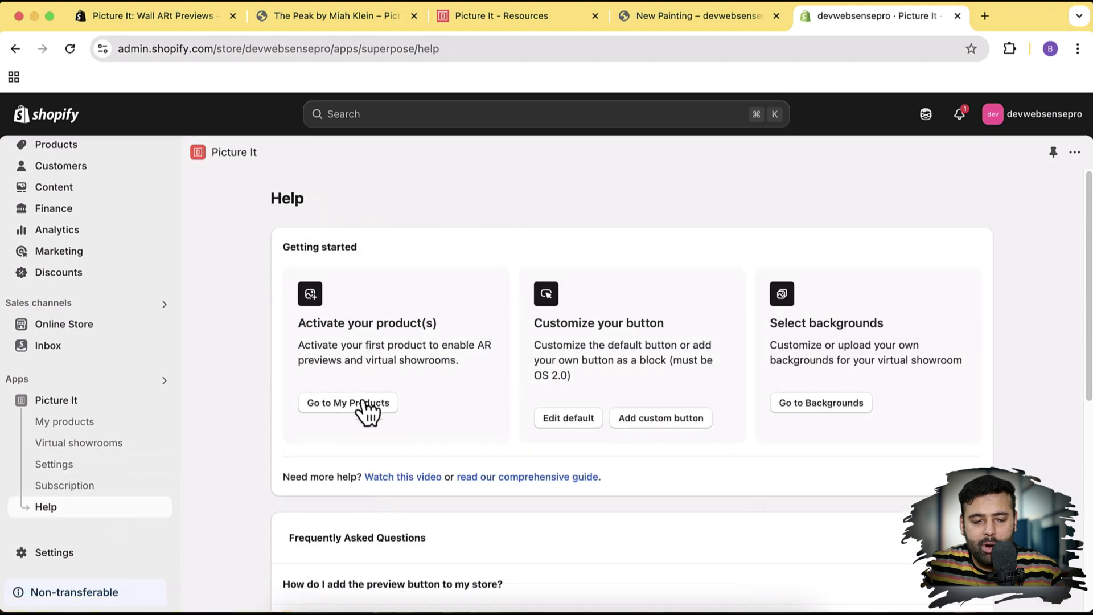
scroll(1036, 353, "down", 1)
scroll(1035, 352, "down", 3)
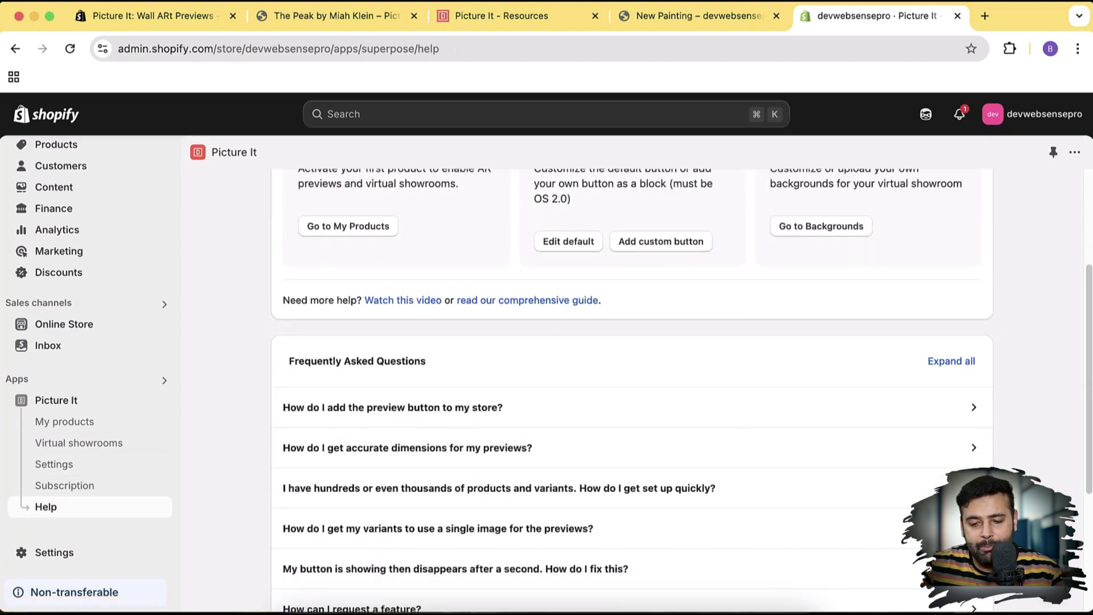
left_click(1058, 582)
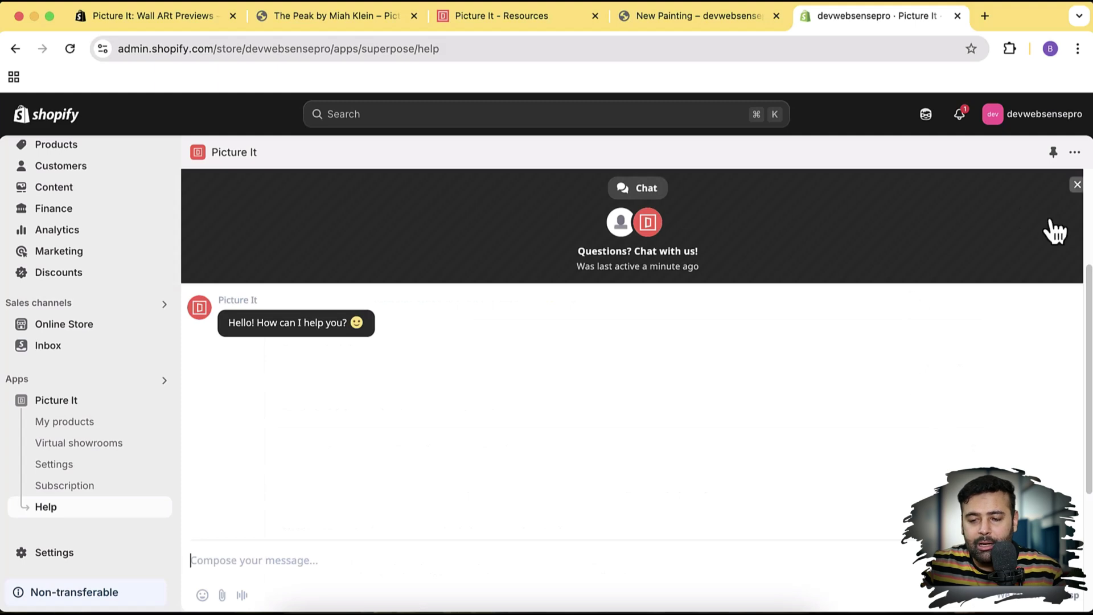